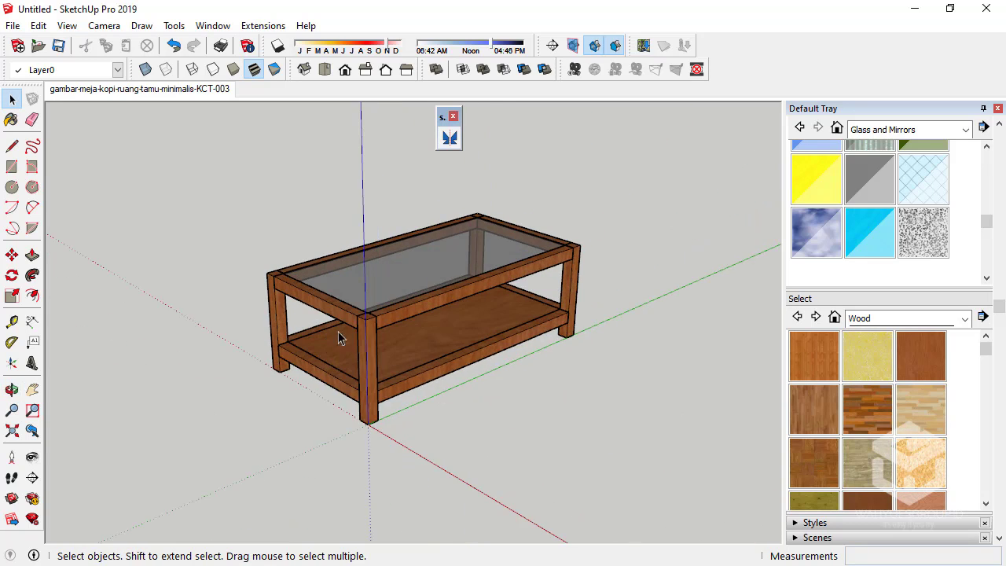
Orbit and zoom around the coffee table from above and at a leg corner, then restore the Match Photo scene
mouse_move(369, 317)
middle_mouse_down()
mouse_move(363, 403)
mouse_move(394, 290)
mouse_move(624, 319)
mouse_move(419, 292)
mouse_move(368, 359)
mouse_move(353, 498)
middle_mouse_up()
scroll(369, 479, "up", 5)
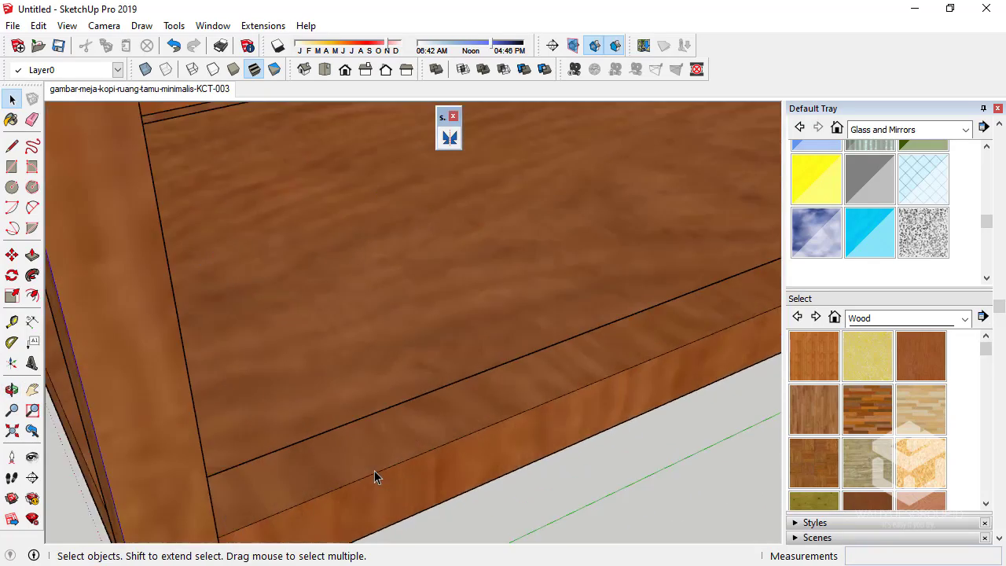
scroll(456, 349, "up", 3)
scroll(456, 352, "down", 5)
mouse_move(545, 382)
middle_mouse_down()
mouse_move(440, 447)
mouse_move(467, 305)
mouse_move(411, 400)
mouse_move(440, 314)
mouse_move(444, 235)
middle_mouse_up()
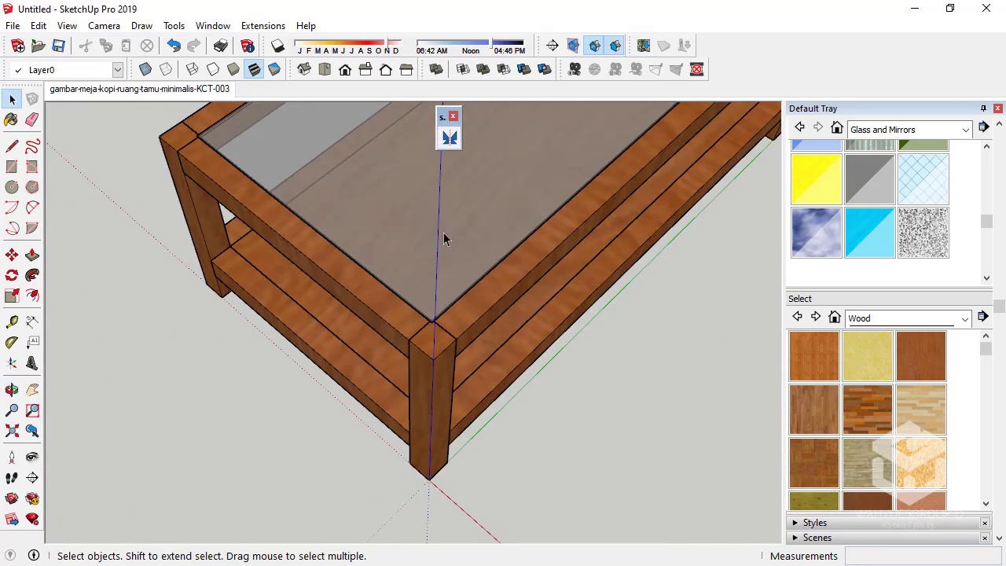
scroll(278, 184, "up", 3)
left_click(176, 91)
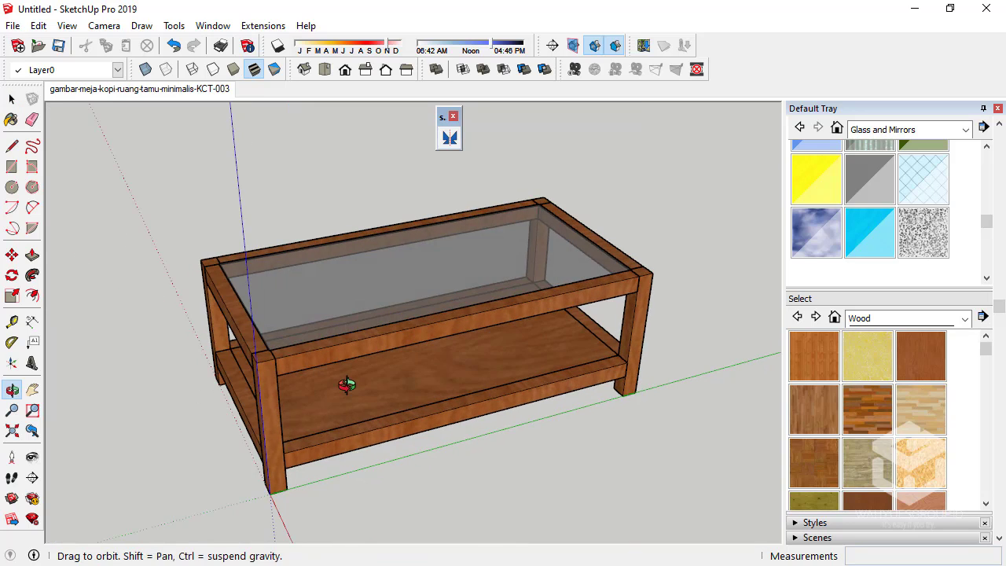
mouse_move(401, 335)
middle_mouse_down()
mouse_move(325, 348)
mouse_move(121, 232)
middle_mouse_up()
left_click(122, 89)
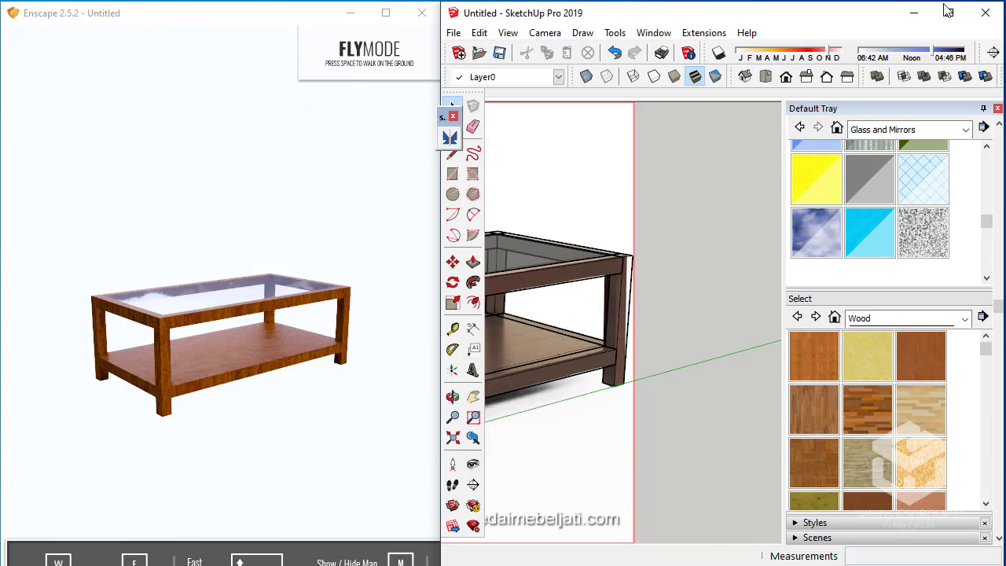
Restore down the SketchUp window so the Enscape live render shows beside it
left_click(949, 8)
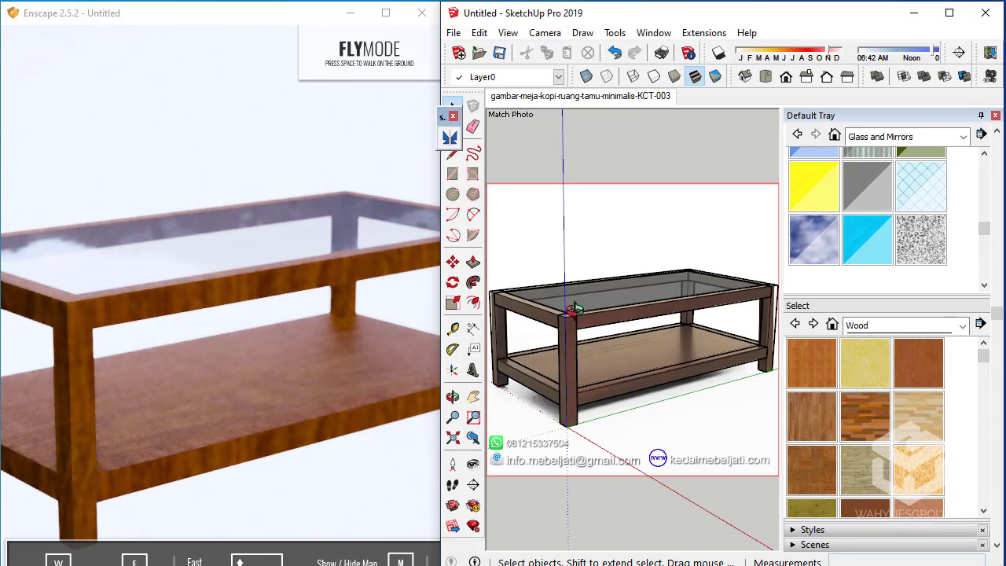
scroll(576, 309, "up", 3)
scroll(610, 344, "down", 5)
Orbit and zoom in SketchUp so Enscape's live view follows in close on a table corner
middle_click_drag(610, 343, 606, 404)
scroll(616, 366, "up", 5)
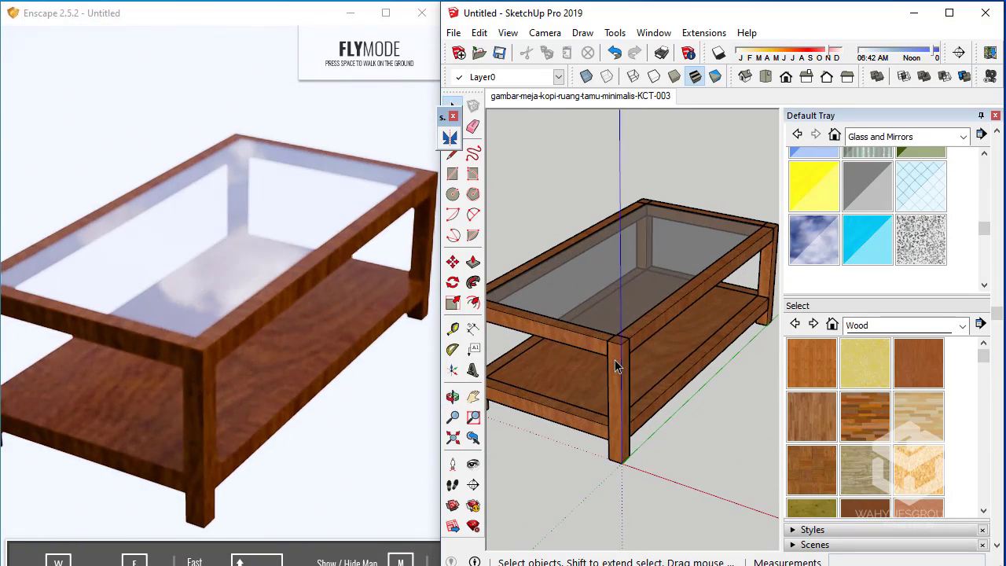
middle_click_drag(616, 366, 613, 403)
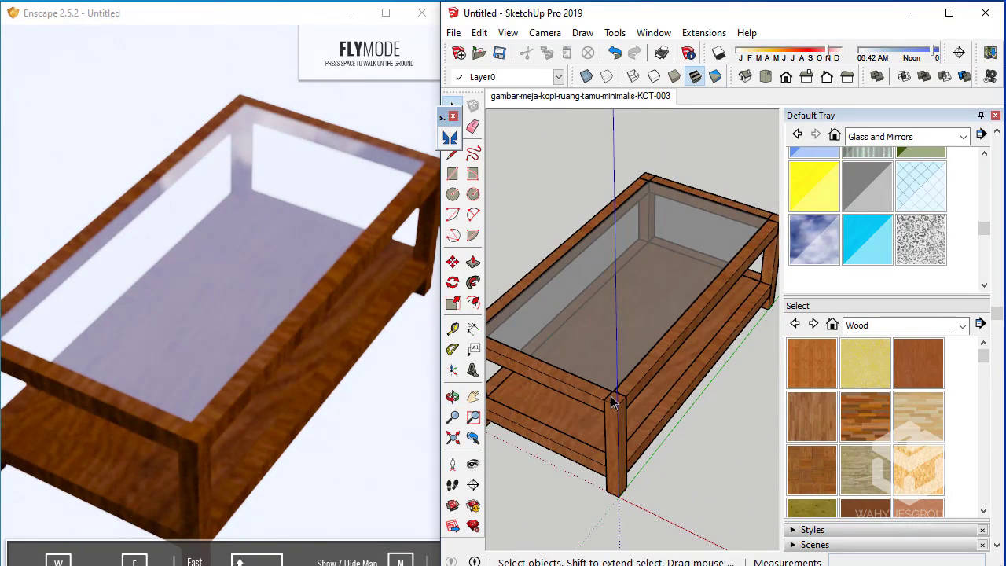
middle_click_drag(590, 328, 624, 331)
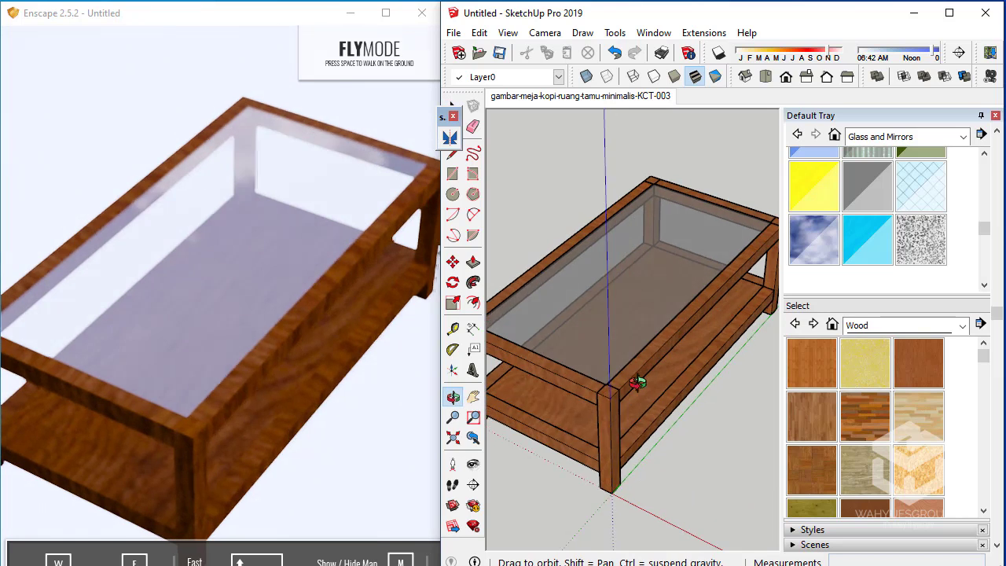
scroll(624, 330, "up", 3)
scroll(623, 348, "up", 3)
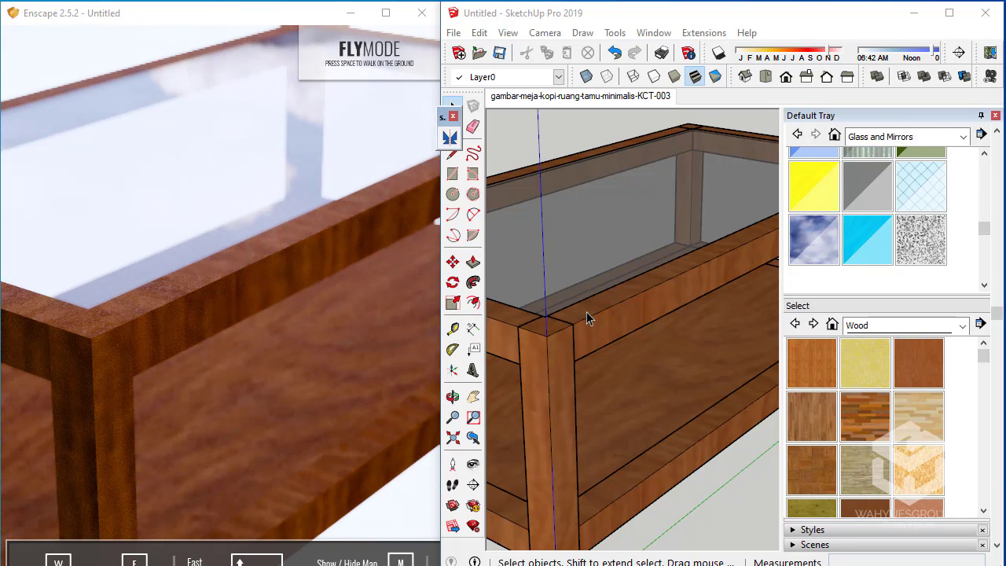
middle_click_drag(579, 348, 620, 372)
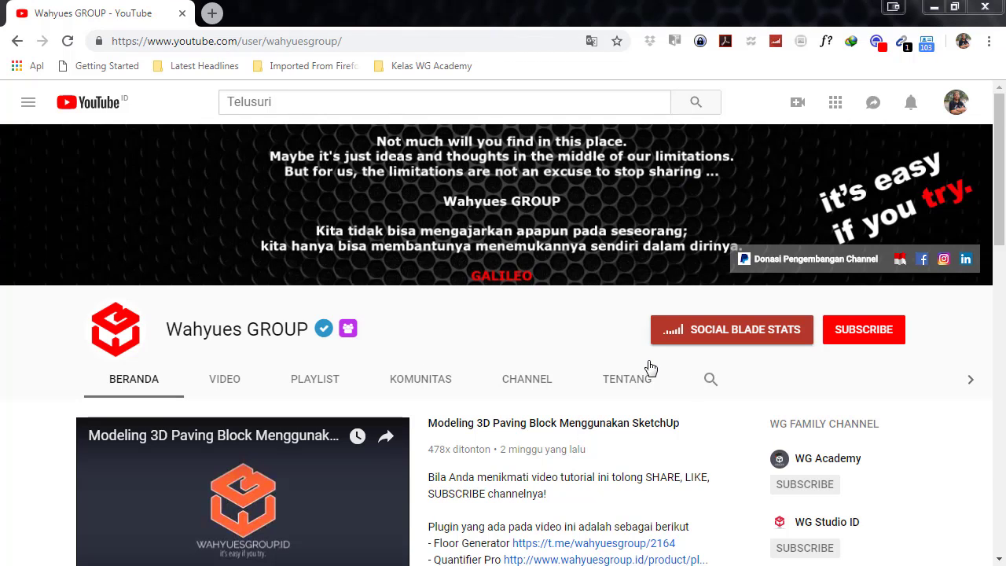
Subscribe to the tutorial creator's channel and turn on all notifications for new videos
left_click(888, 338)
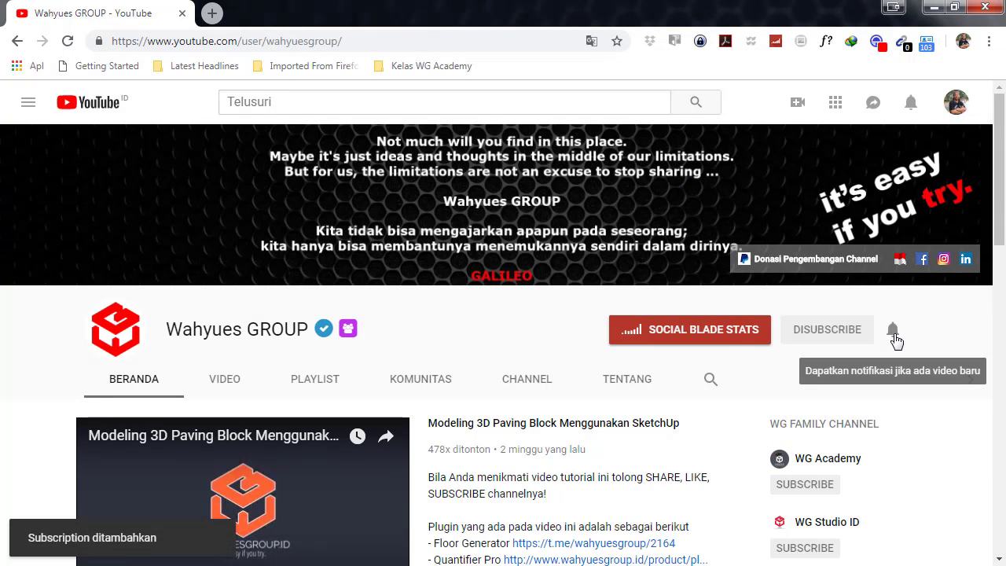
left_click(893, 334)
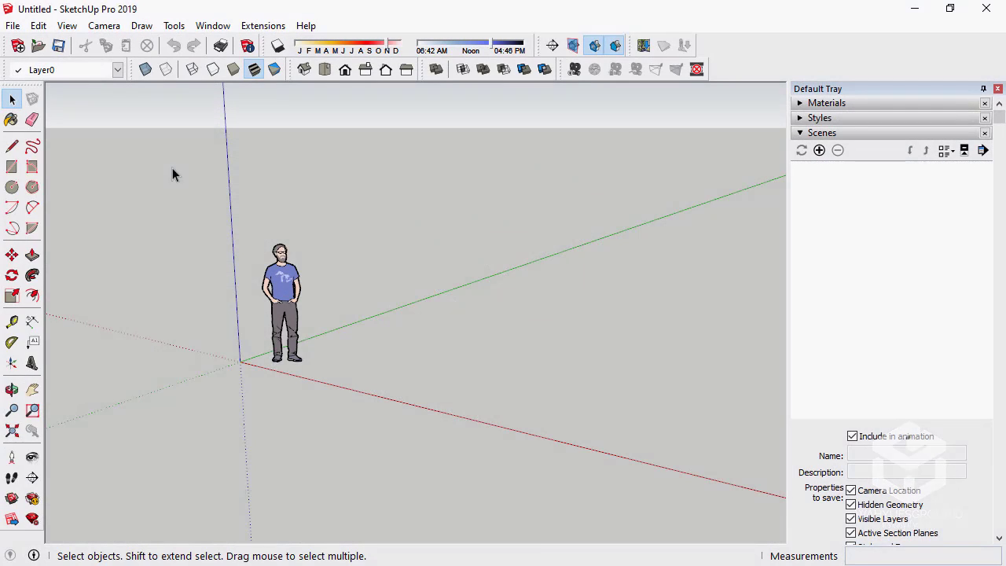
Delete the default human figure and import gambar-meja-kopi-ruang-tamu-minimalis-KCT-003.jpg
left_click(279, 268)
key("Delete")
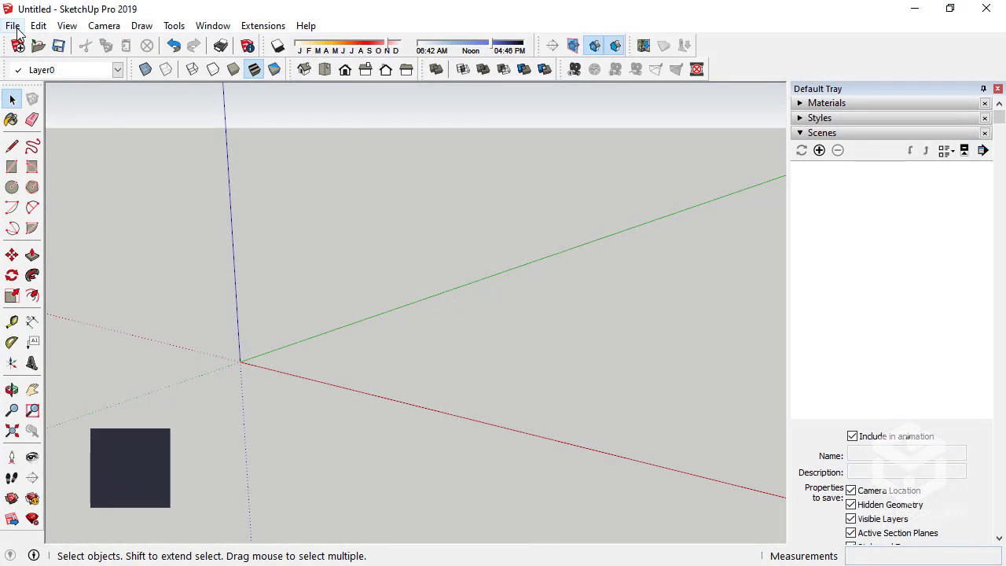
left_click(13, 25)
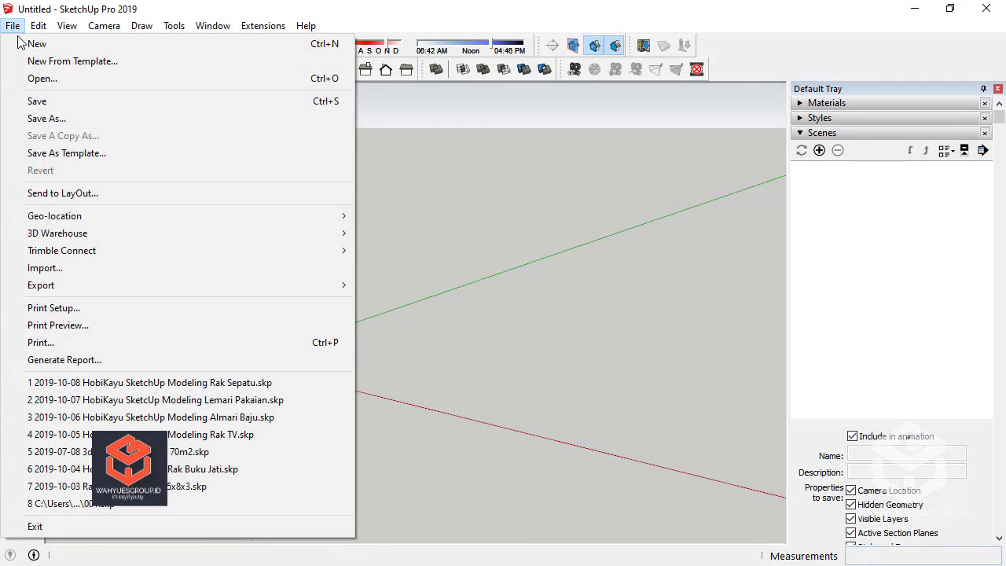
left_click(94, 264)
double_click(190, 140)
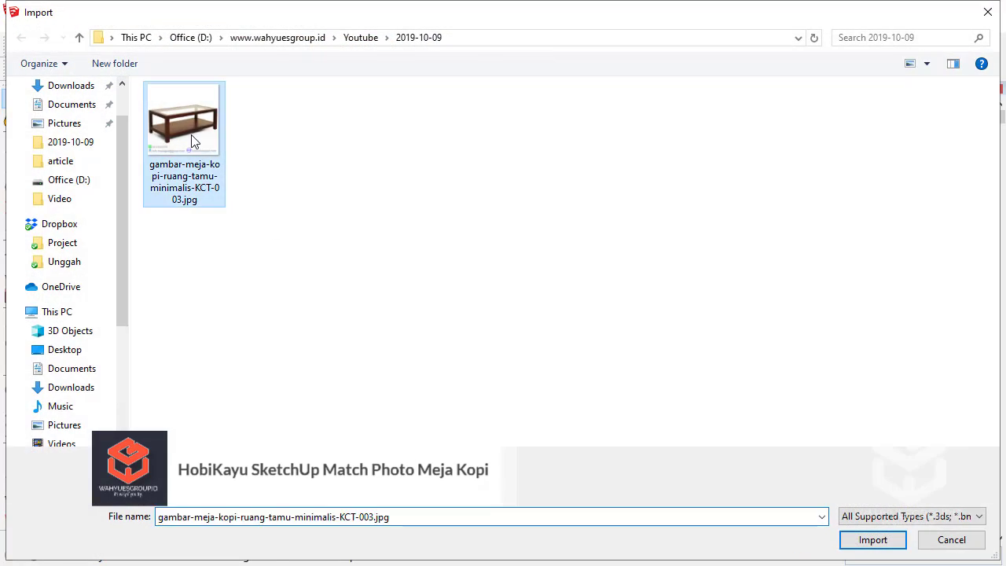
Discard the placed image and re-import the coffee-table jpg as a New Matched Photo
left_click(13, 25)
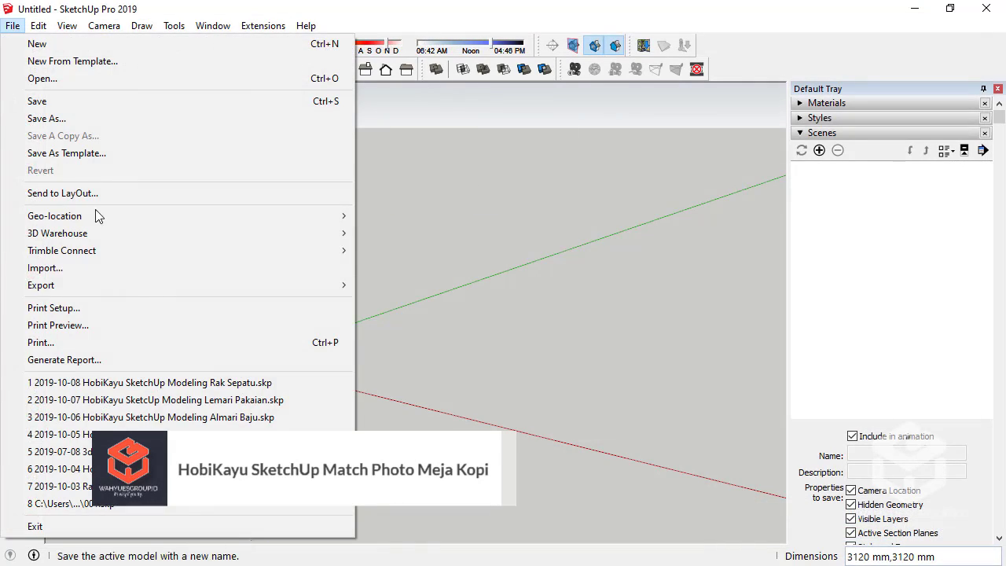
left_click(140, 269)
left_click(197, 146)
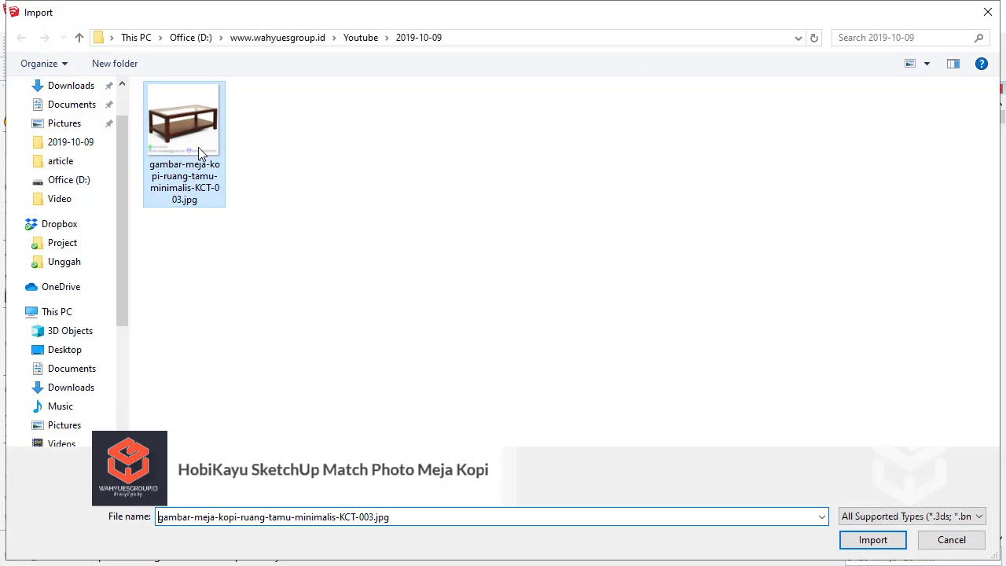
left_click(872, 539)
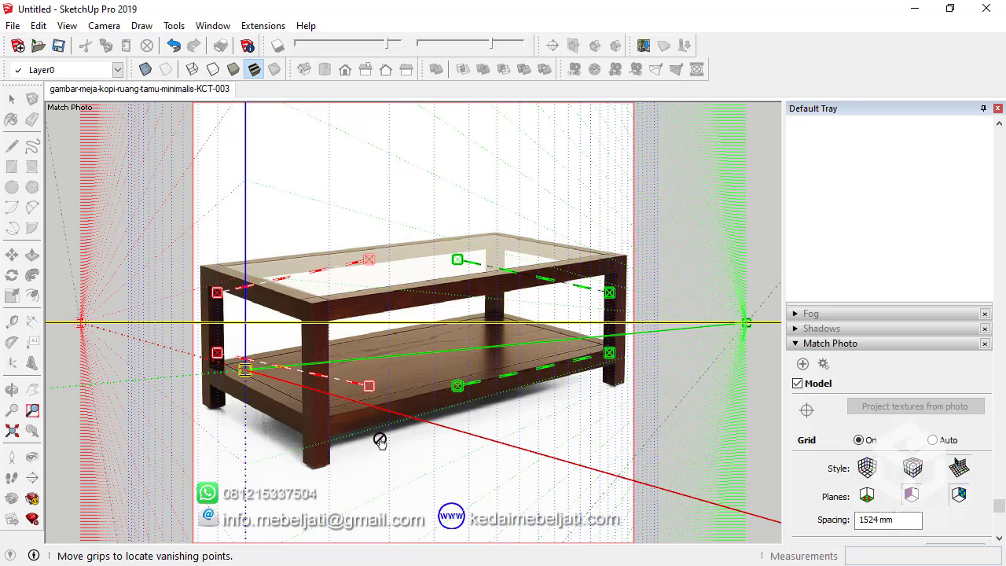
Zoom in on the photo and drag the yellow axis origin to the front leg's bottom corner
mouse_move(359, 454)
left_mouse_down()
mouse_move(397, 384)
mouse_move(383, 402)
left_mouse_up()
scroll(286, 367, "up", 2)
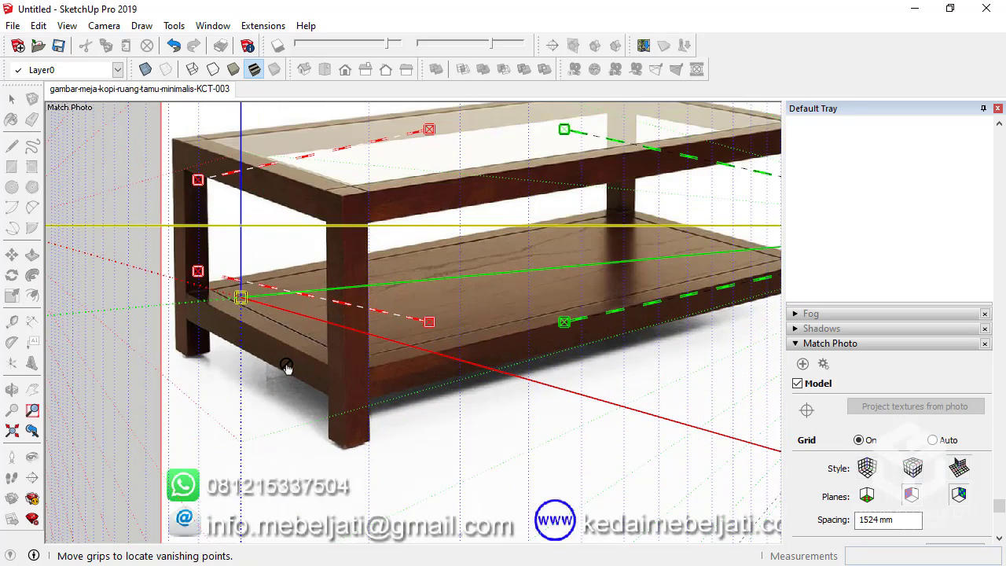
scroll(286, 367, "down", 2)
scroll(208, 385, "up", 2)
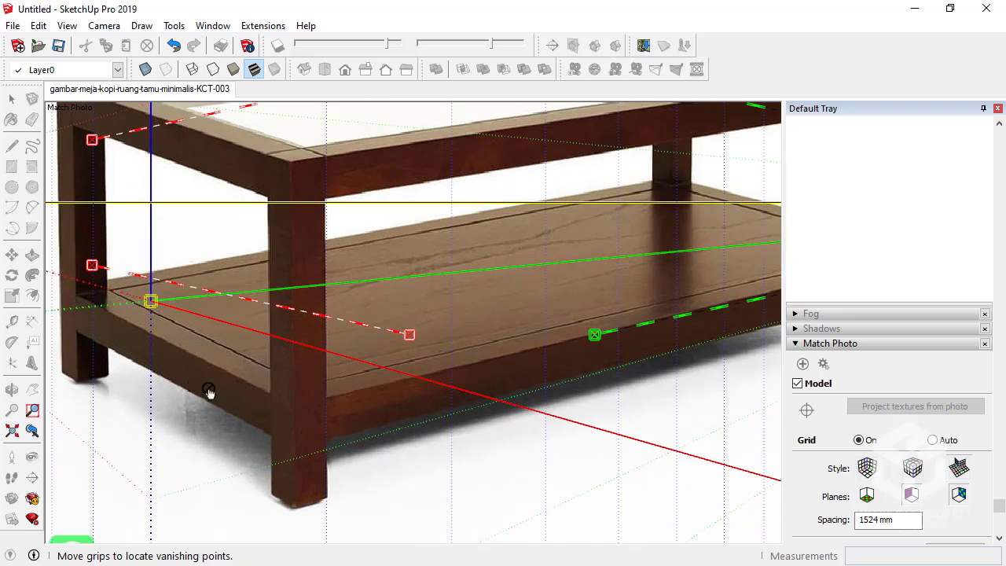
scroll(223, 335, "up", 1)
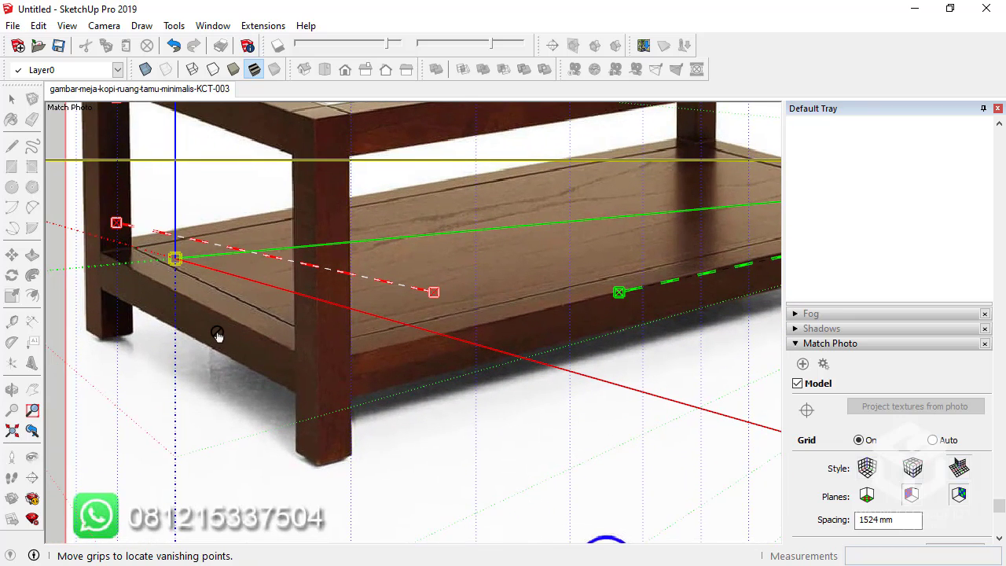
scroll(217, 335, "down", 1)
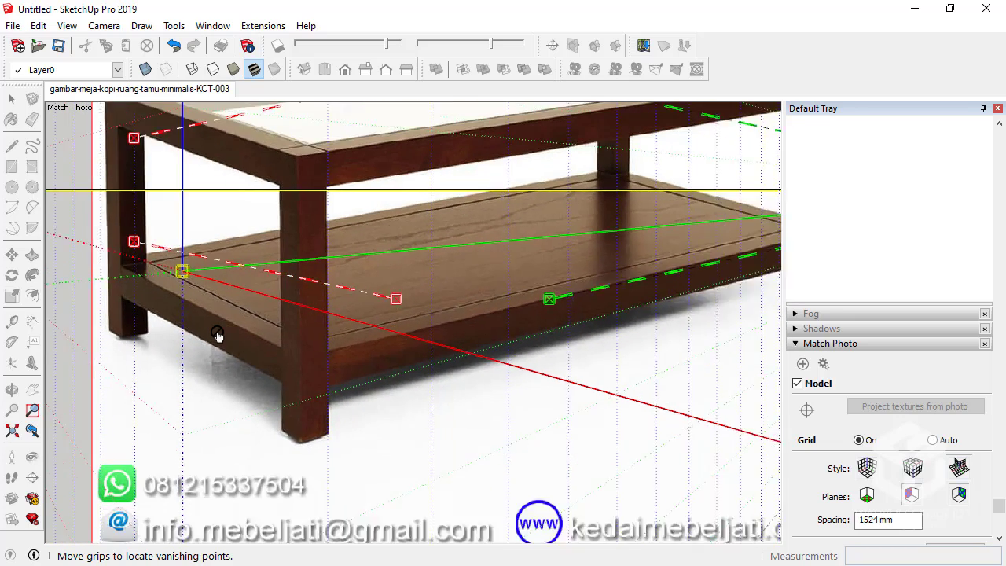
scroll(218, 336, "down", 1)
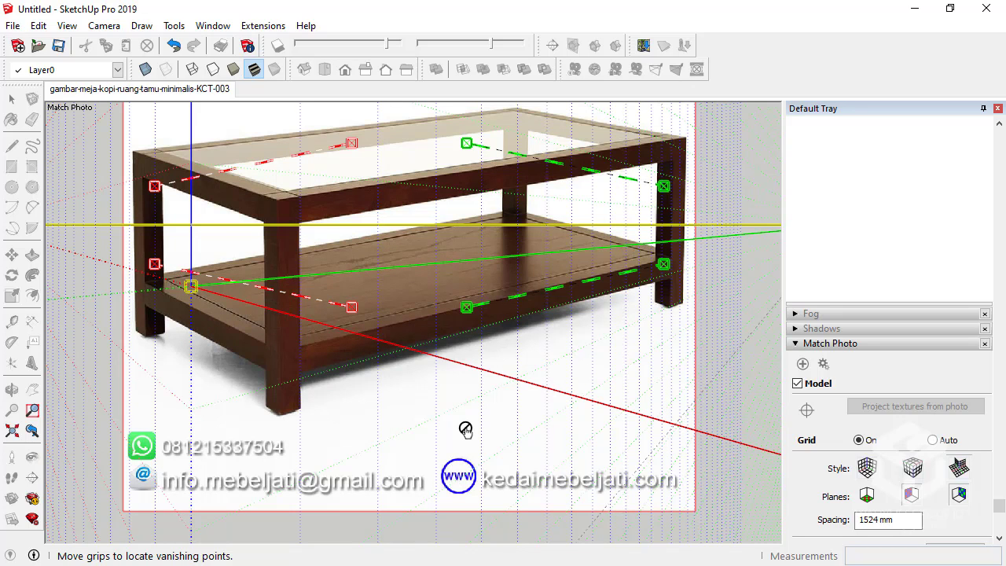
middle_click_drag(387, 398, 314, 397)
middle_click_drag(264, 359, 309, 366)
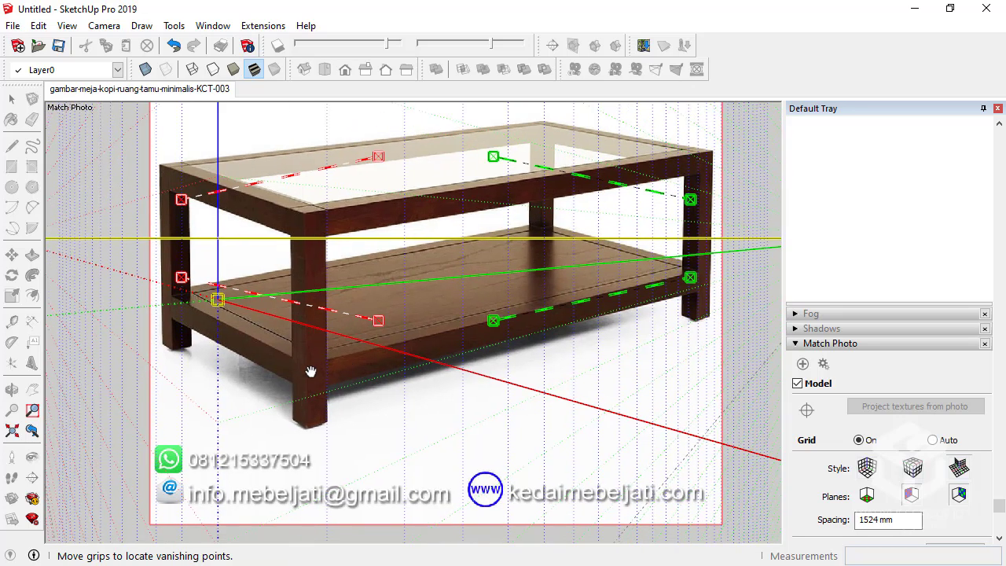
scroll(275, 322, "up", 2)
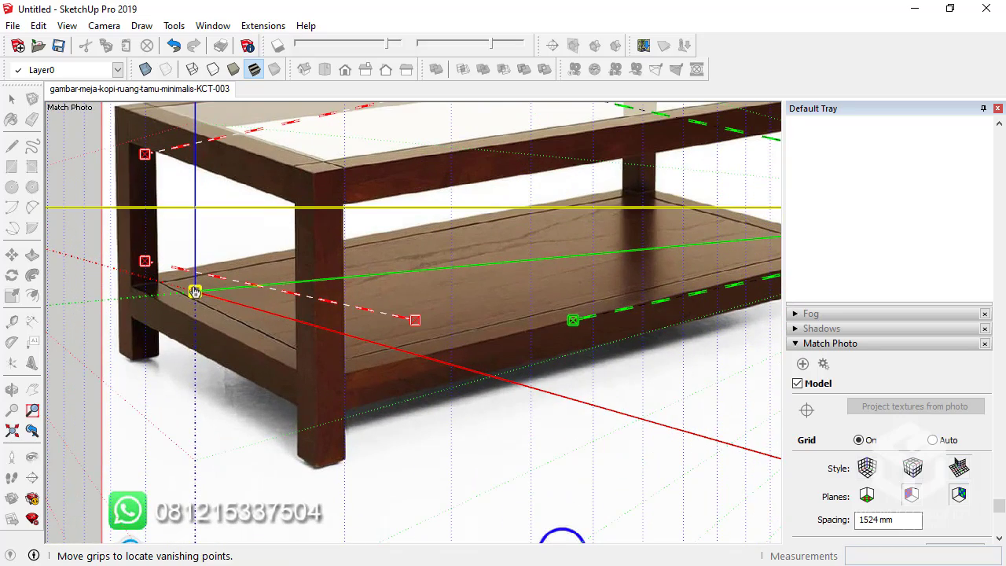
left_click_drag(195, 288, 314, 475)
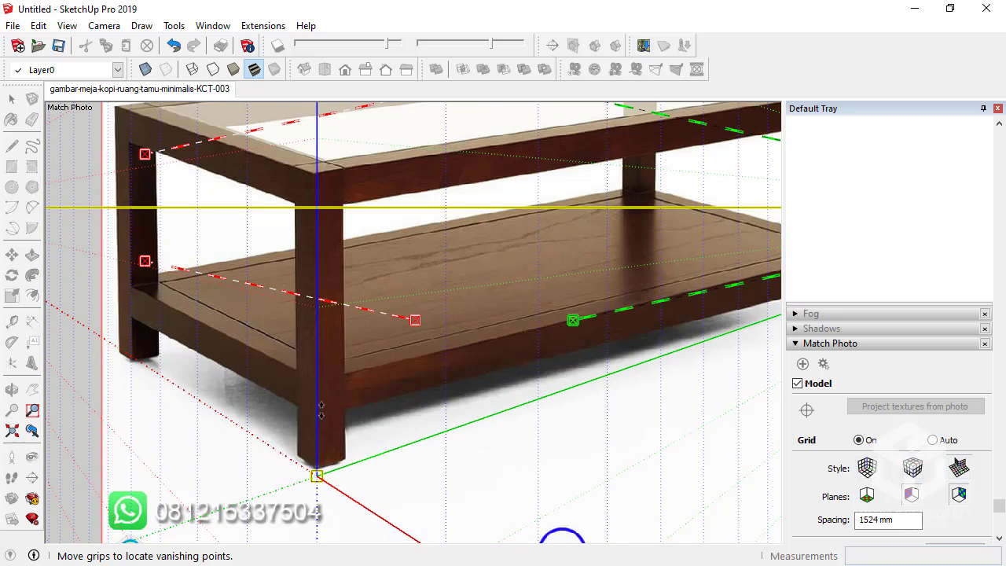
Align the lower red vanishing line with the lower shelf's side edge
scroll(236, 360, "down", 2)
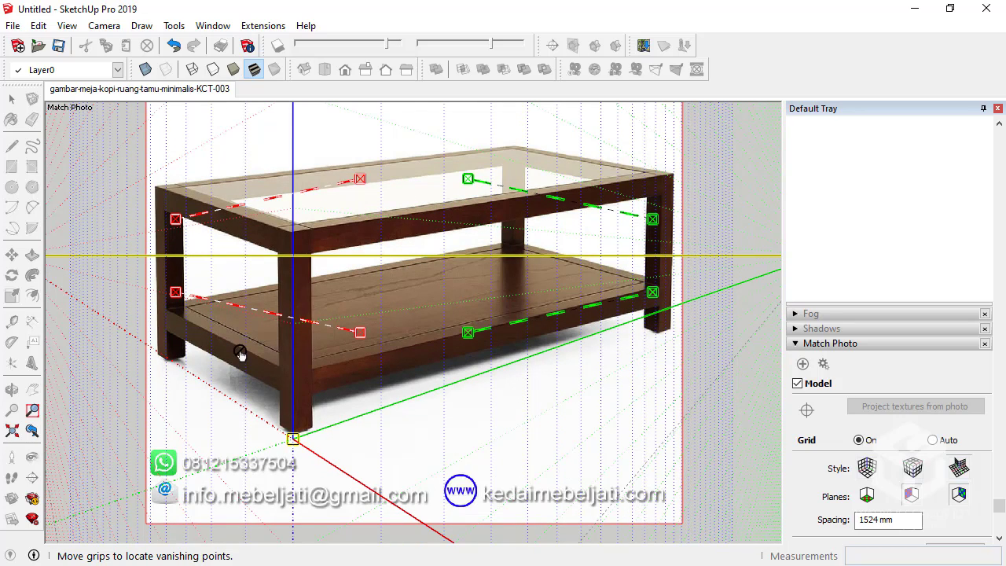
scroll(241, 355, "up", 2)
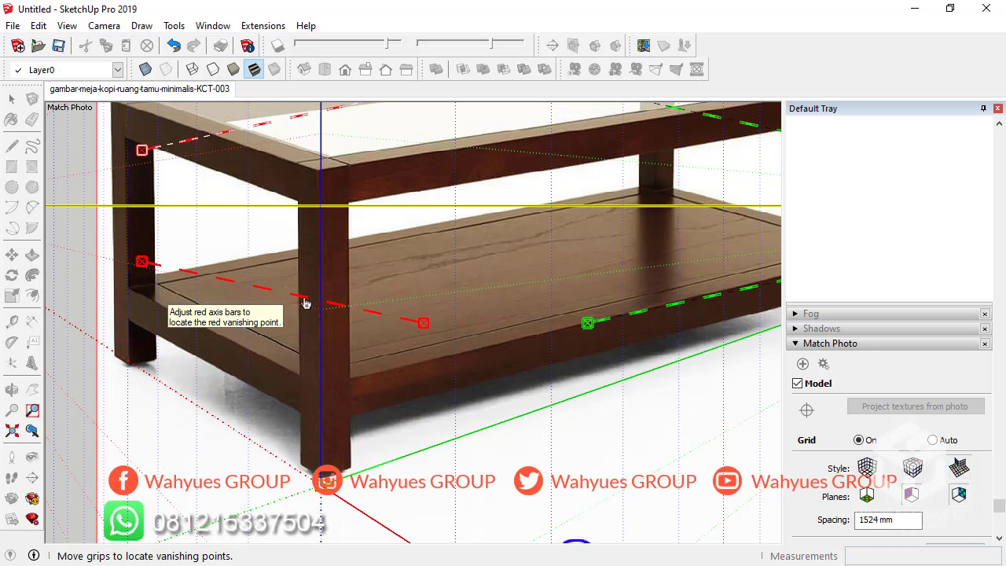
mouse_move(303, 299)
left_mouse_down()
mouse_move(197, 325)
mouse_move(219, 341)
left_mouse_up()
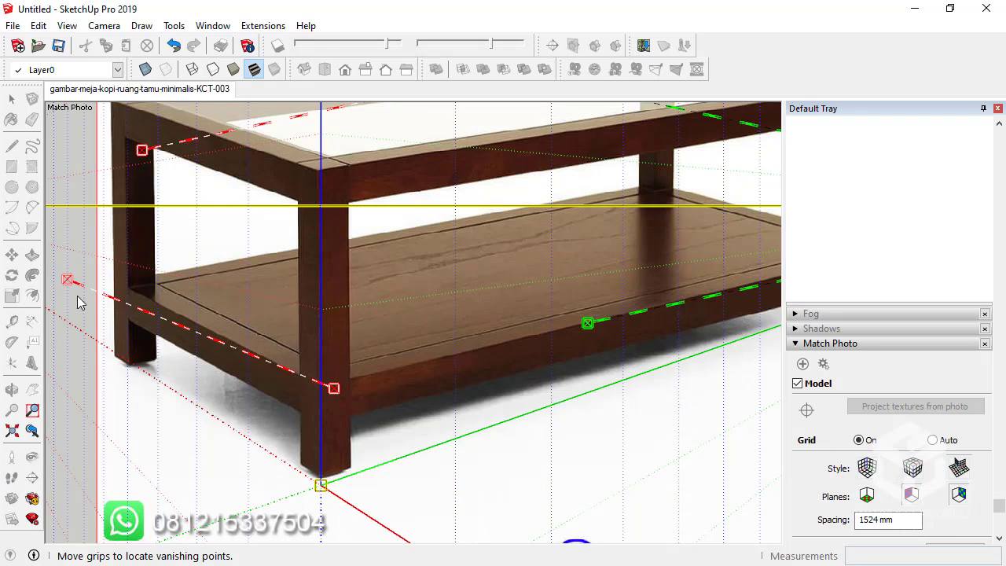
left_click_drag(67, 281, 57, 250)
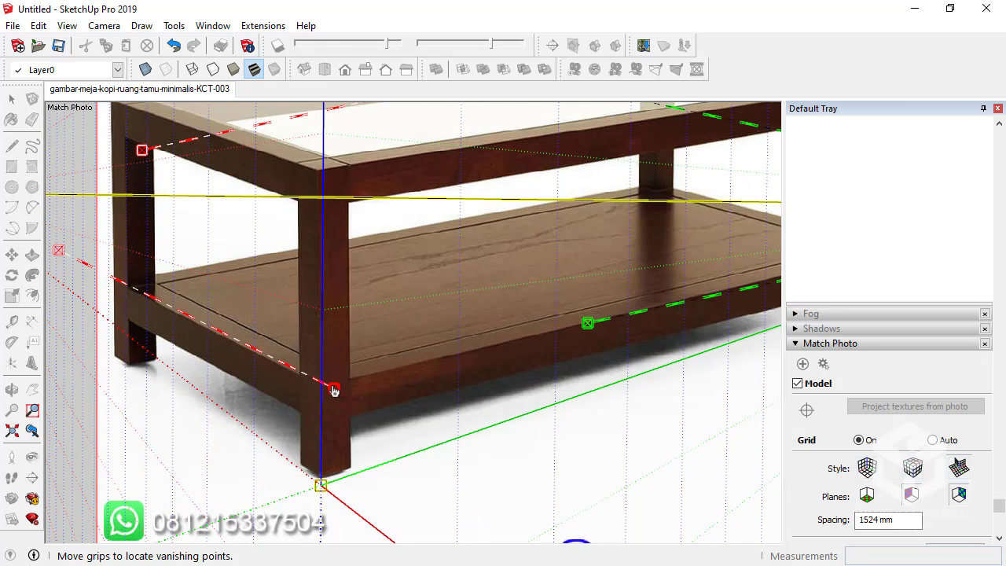
left_click_drag(334, 389, 335, 397)
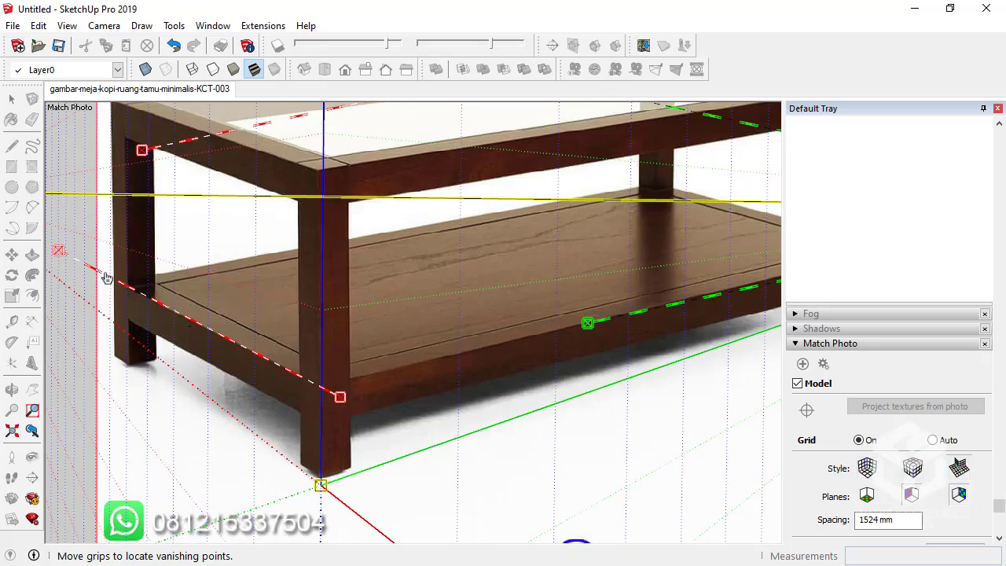
Align the upper red vanishing line with the top side rail edge
scroll(202, 254, "down", 3)
middle_click_drag(202, 254, 238, 322)
mouse_move(231, 293)
left_mouse_down()
mouse_move(371, 339)
mouse_move(377, 408)
left_mouse_up()
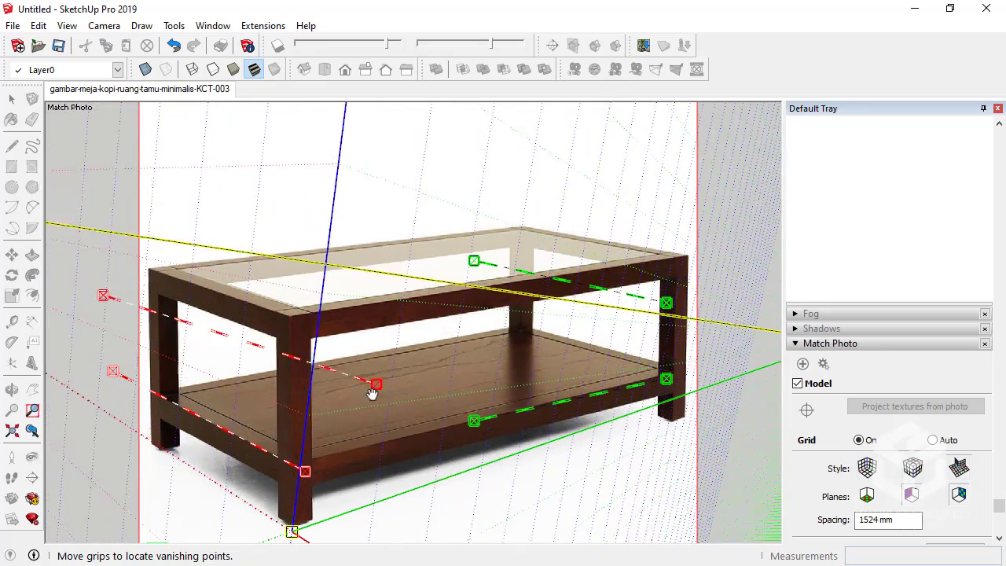
left_click_drag(215, 343, 212, 289)
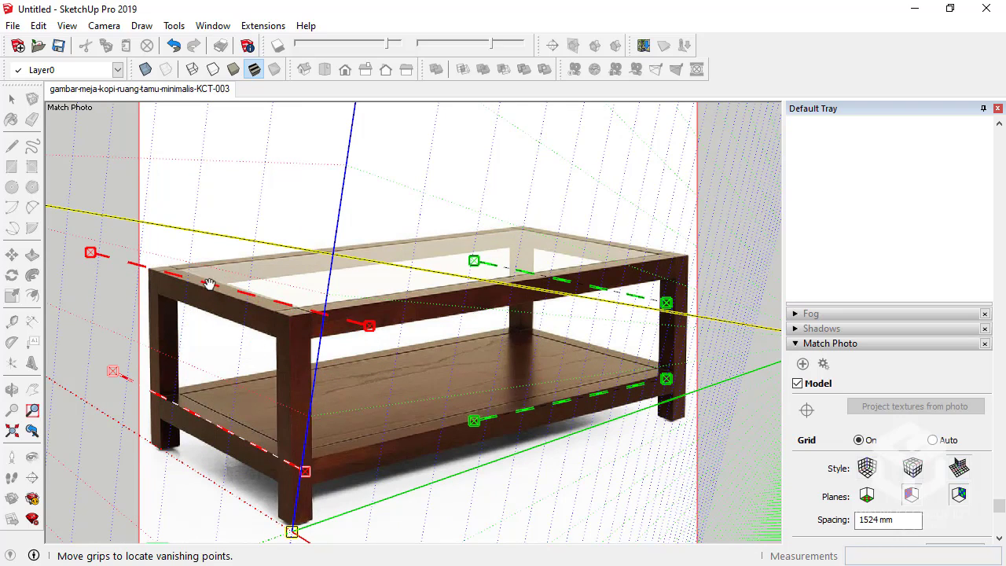
left_click_drag(372, 332, 373, 351)
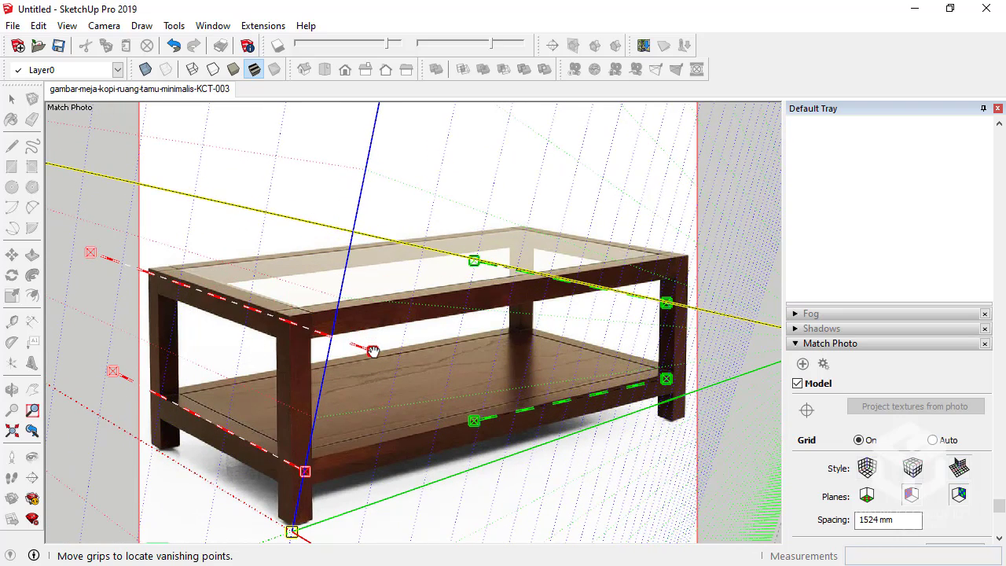
left_click_drag(213, 294, 214, 293)
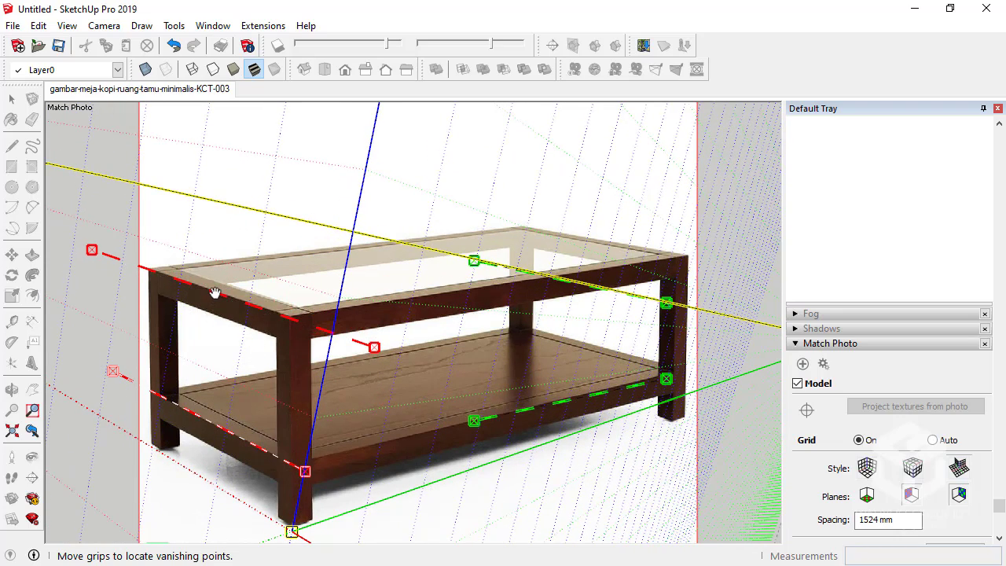
Stretch a green vanishing line along the lower shelf's long edge
scroll(189, 286, "down", 1)
scroll(156, 279, "down", 1)
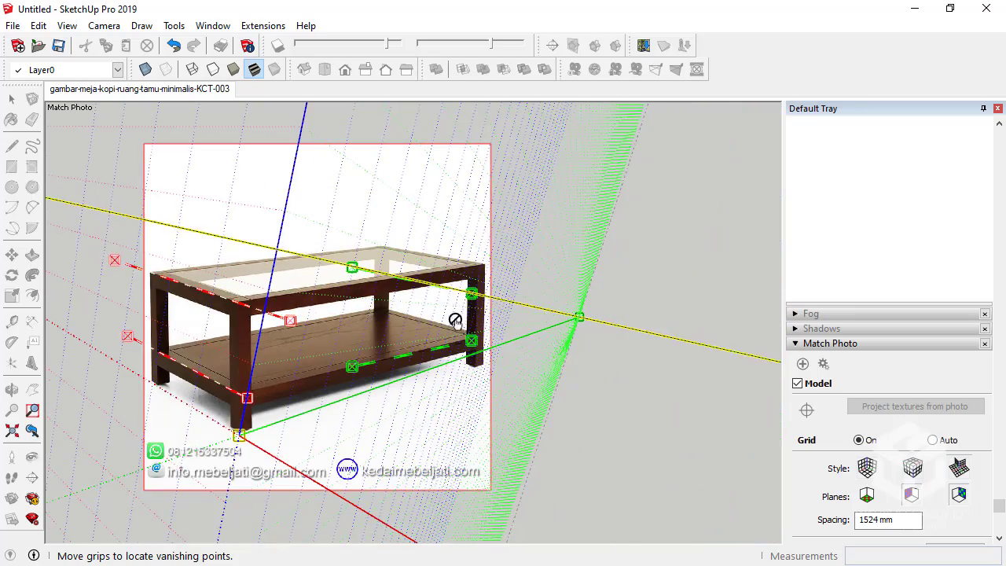
scroll(455, 322, "up", 2)
left_click_drag(298, 391, 48, 448)
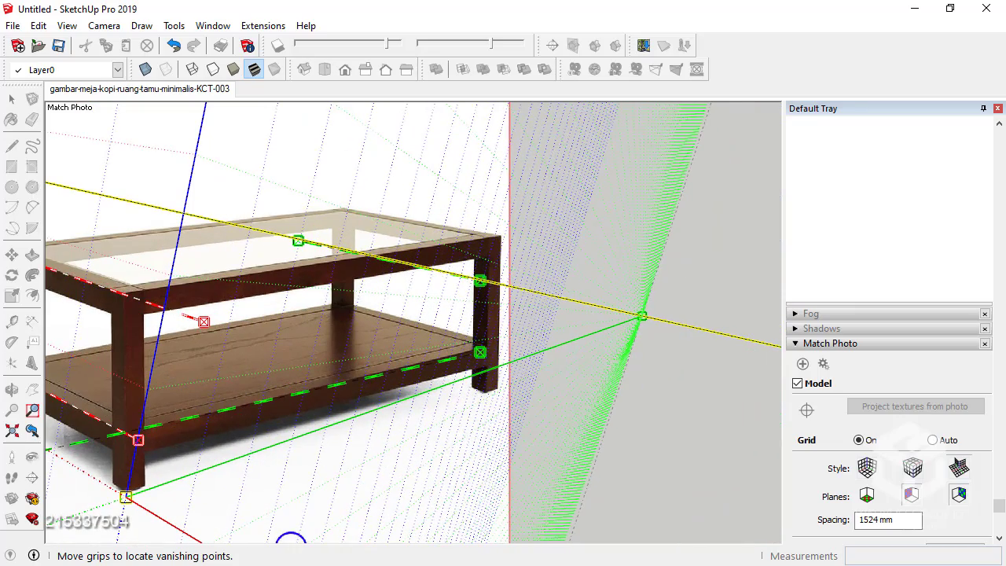
Extend the lower green line past the shelf corner and lay the upper green line along the long top rail
left_click_drag(480, 352, 568, 326)
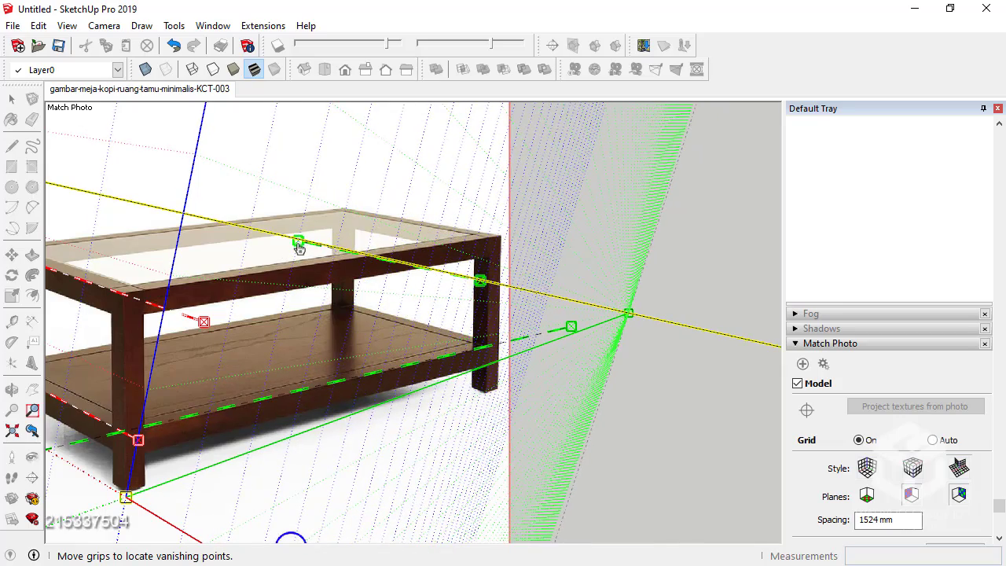
left_click_drag(299, 245, 256, 317)
mouse_move(325, 318)
left_mouse_down()
mouse_move(333, 260)
mouse_move(296, 268)
left_mouse_up()
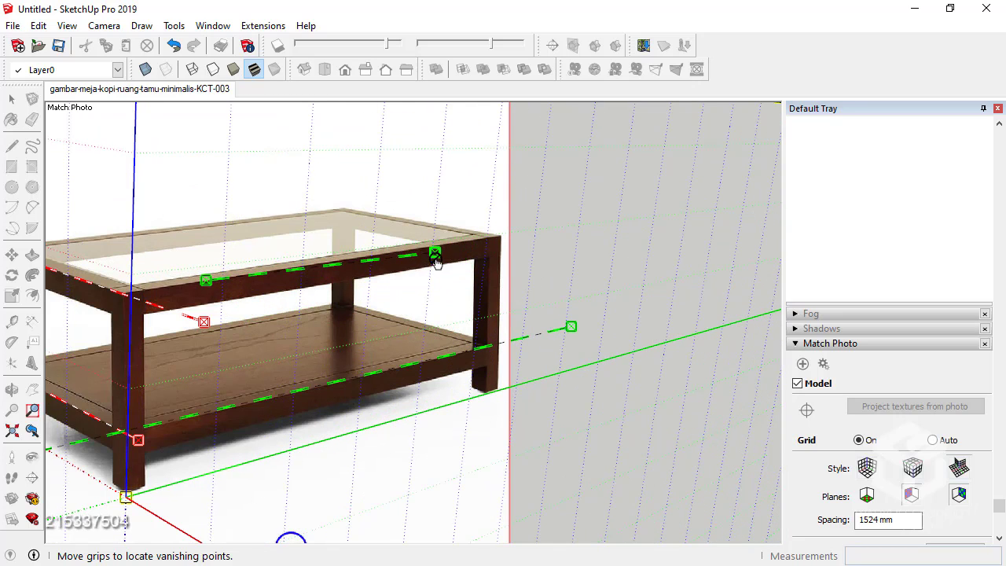
mouse_move(436, 262)
left_mouse_down()
mouse_move(559, 223)
mouse_move(579, 227)
left_mouse_up()
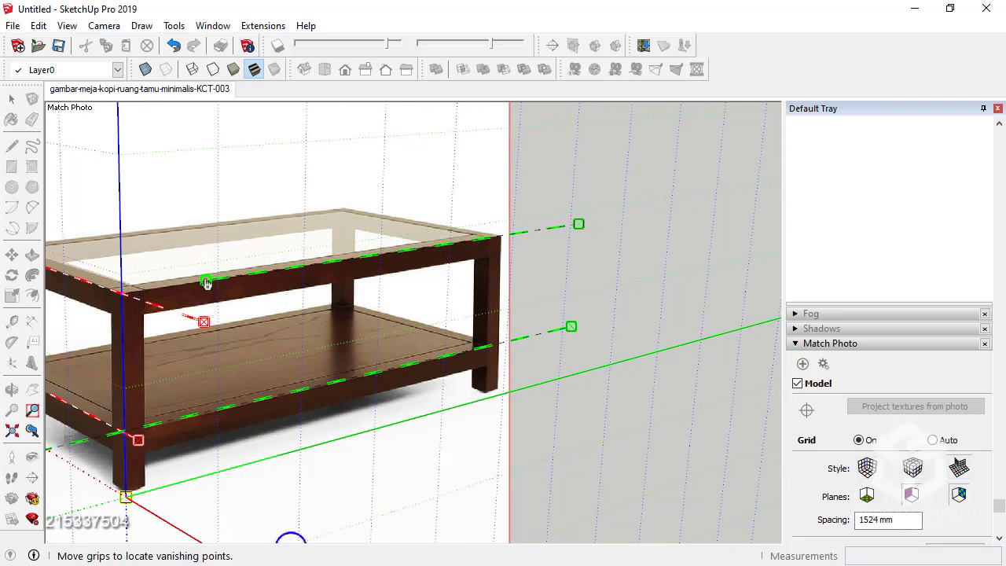
mouse_move(206, 283)
left_mouse_down()
mouse_move(81, 292)
mouse_move(64, 305)
left_mouse_up()
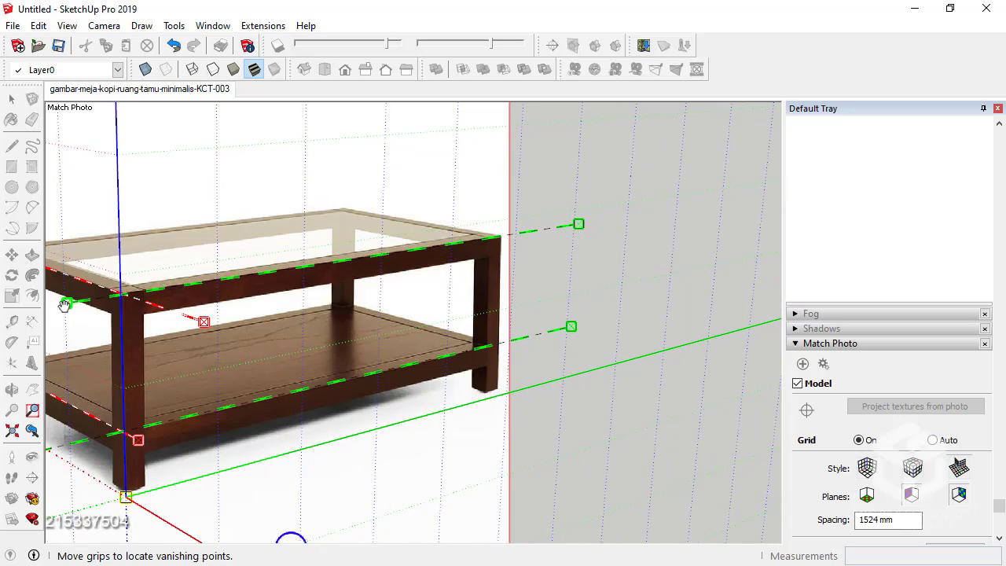
Fine-tune the left ends of the upper and lower green vanishing lines
scroll(456, 296, "down", 3)
scroll(363, 315, "up", 2)
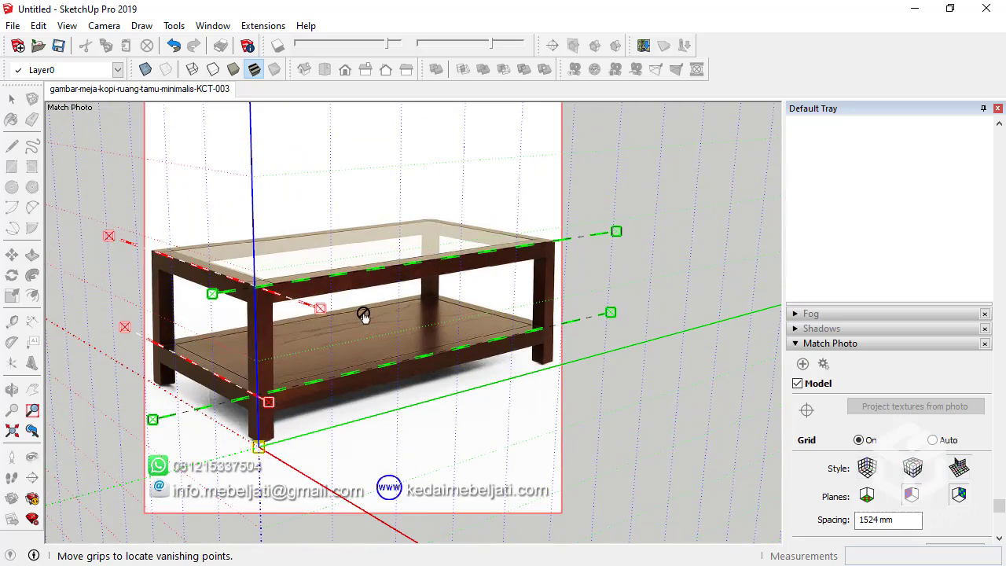
scroll(354, 341, "up", 1)
scroll(281, 326, "down", 1)
scroll(279, 322, "down", 1)
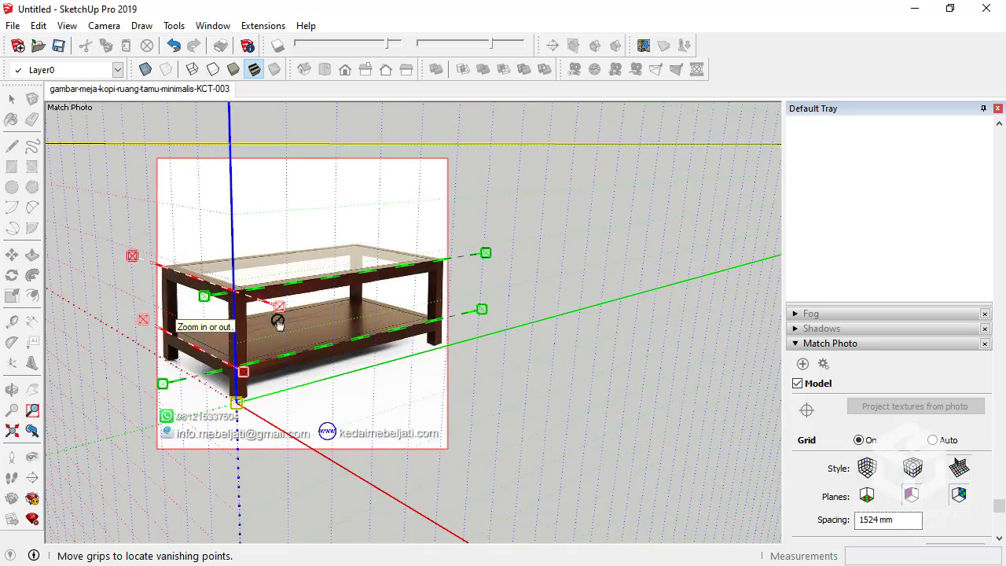
scroll(278, 322, "down", 1)
scroll(299, 326, "up", 2)
scroll(321, 332, "up", 2)
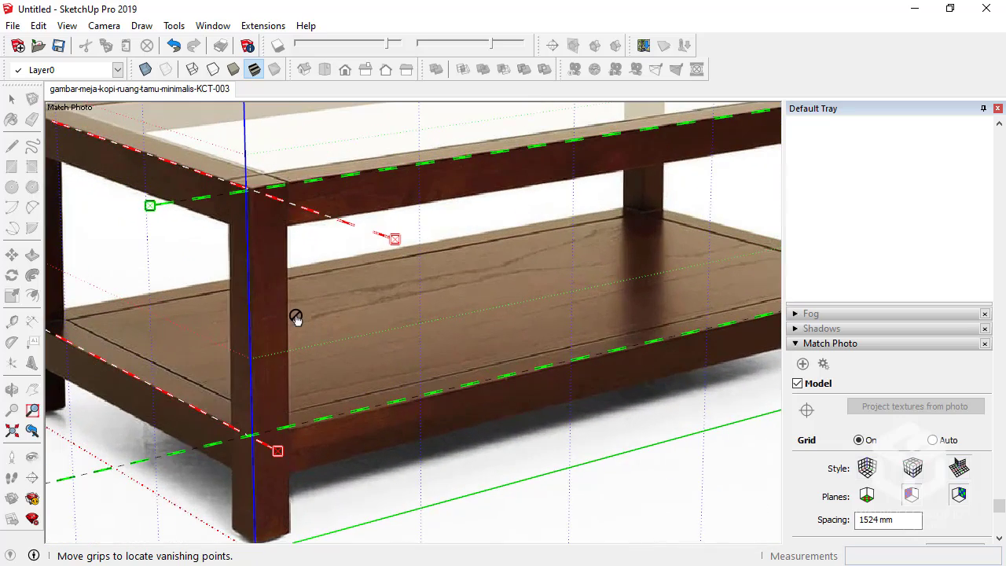
left_click_drag(146, 205, 164, 198)
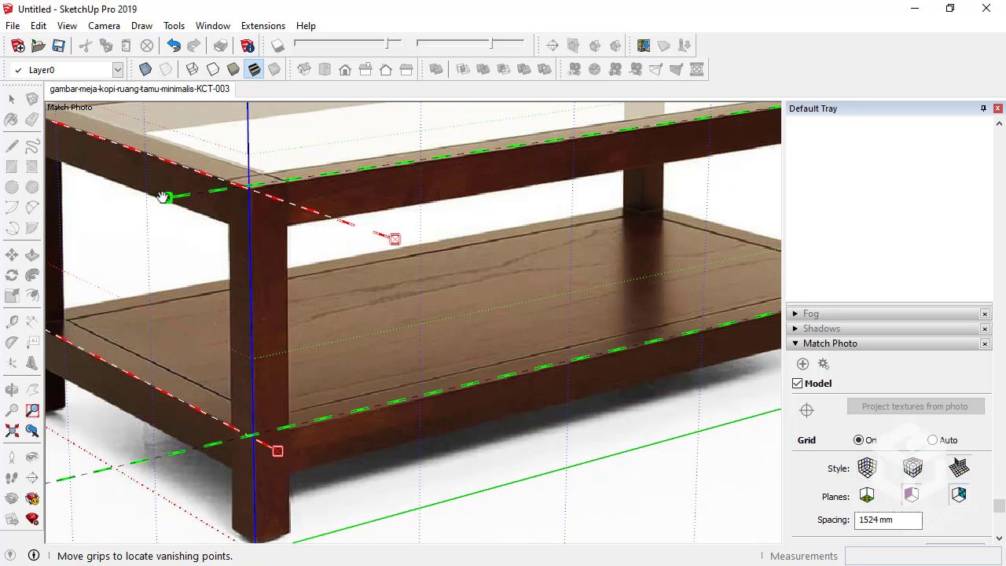
scroll(325, 352, "down", 1)
scroll(326, 353, "down", 1)
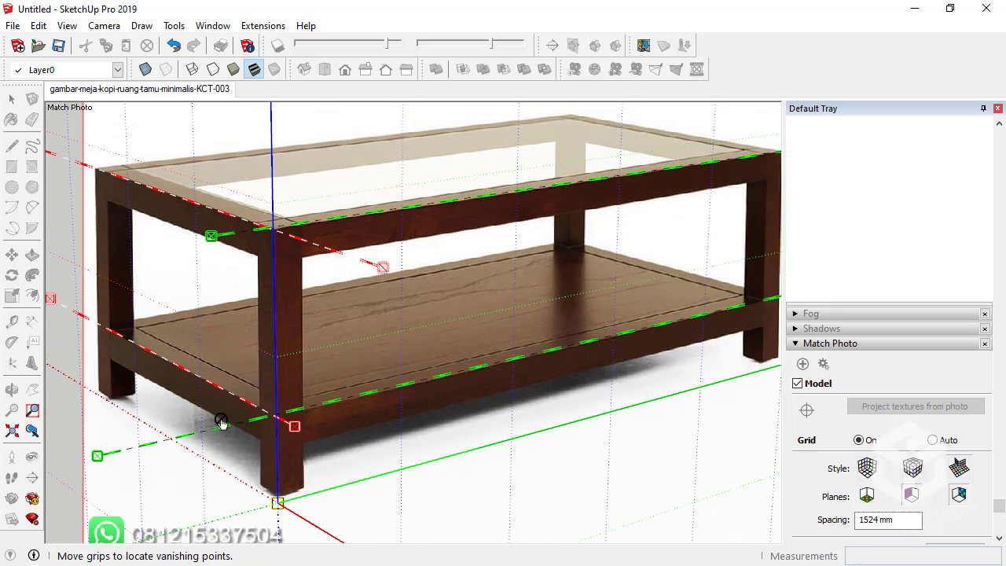
left_click_drag(98, 464, 96, 461)
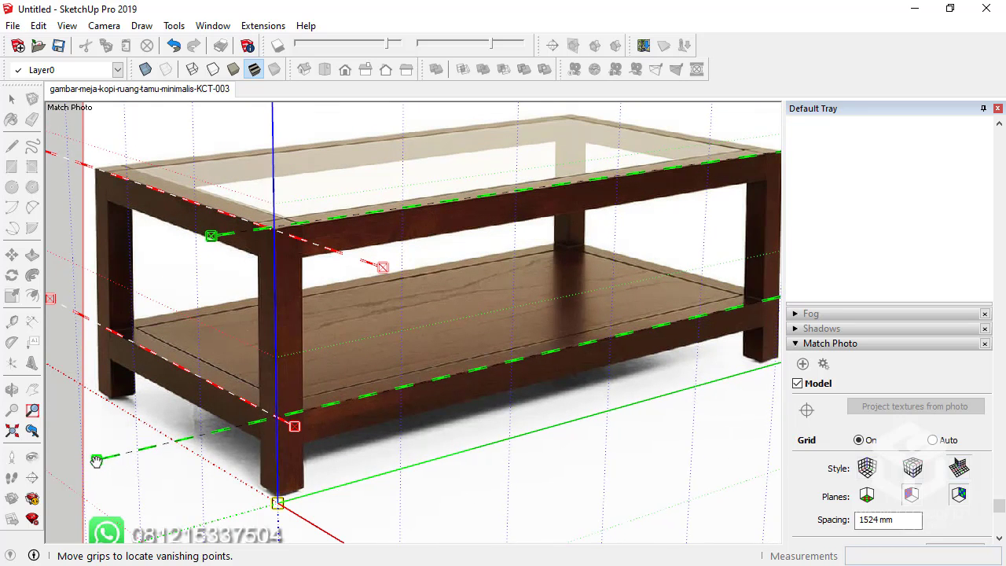
Check the alignment and confirm the Match Photo calibration with Done
scroll(256, 346, "down", 2)
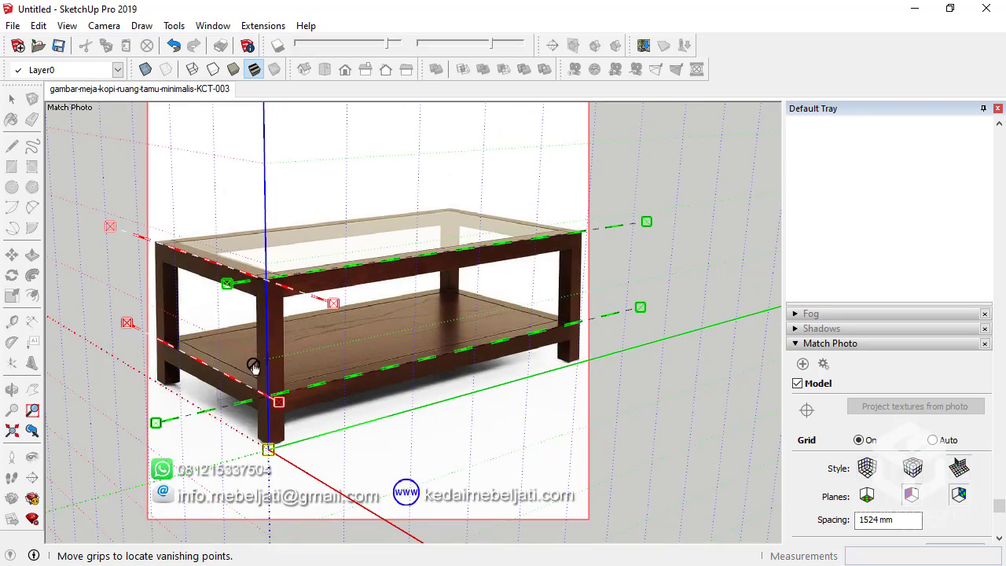
scroll(280, 360, "up", 1)
scroll(281, 359, "down", 1)
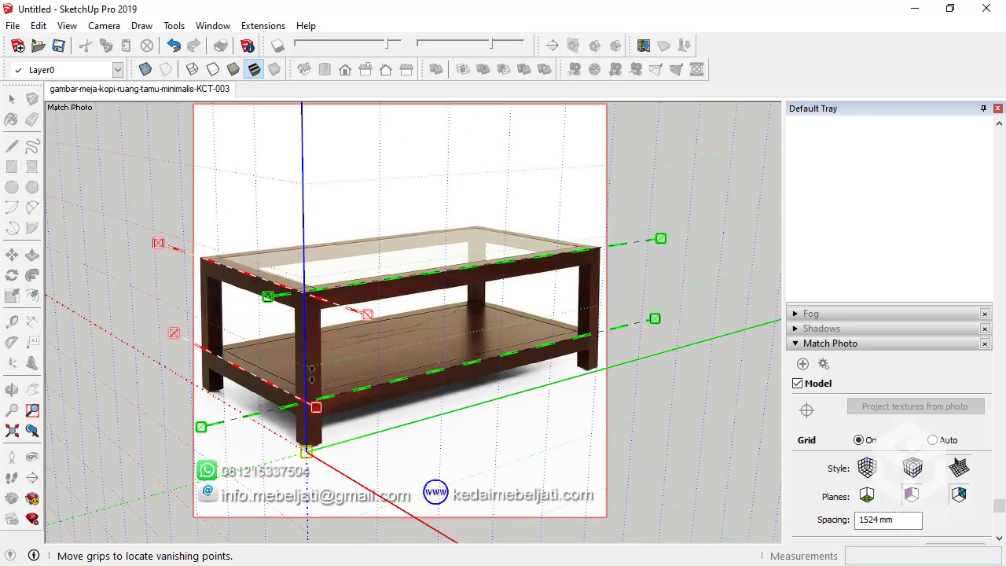
scroll(314, 393, "up", 1)
scroll(263, 332, "down", 1)
scroll(312, 427, "up", 1)
scroll(312, 427, "up", 1)
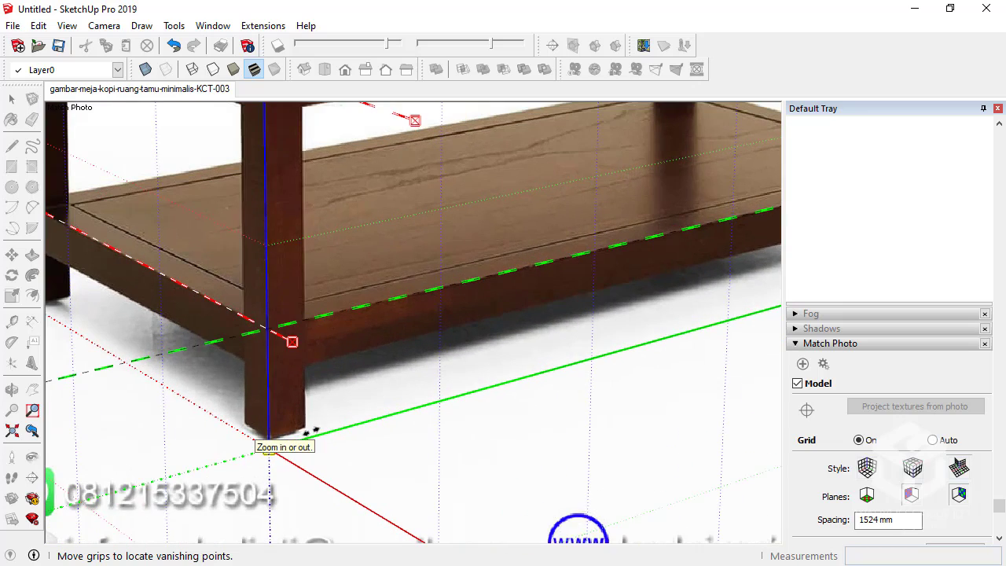
scroll(208, 393, "down", 2)
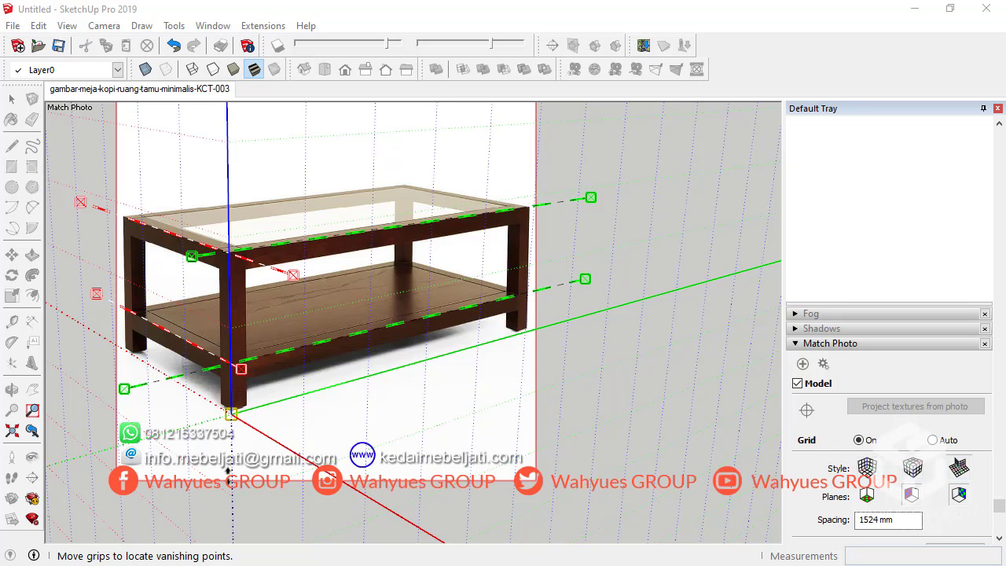
scroll(314, 330, "up", 1)
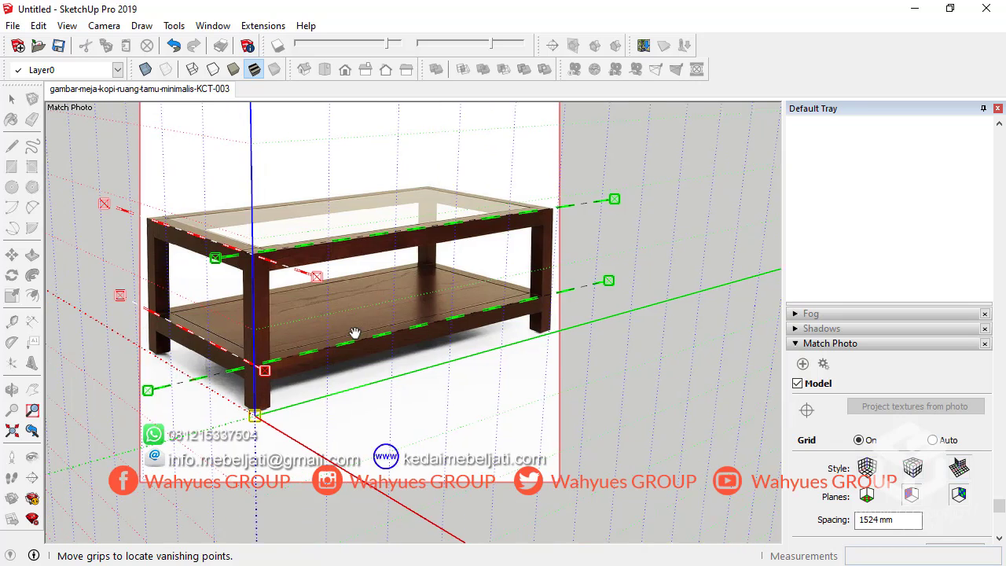
scroll(315, 330, "up", 2)
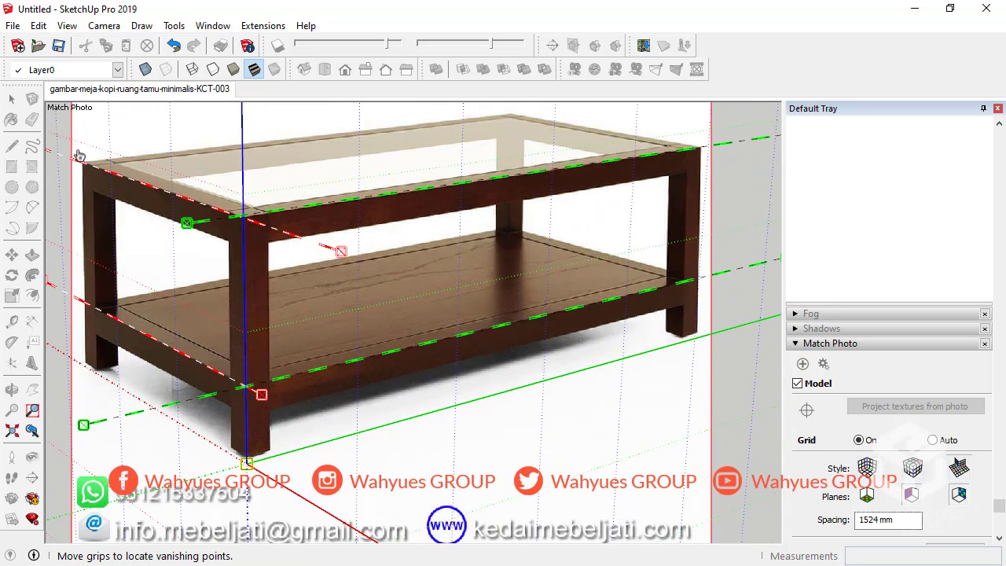
left_click_drag(999, 511, 999, 528)
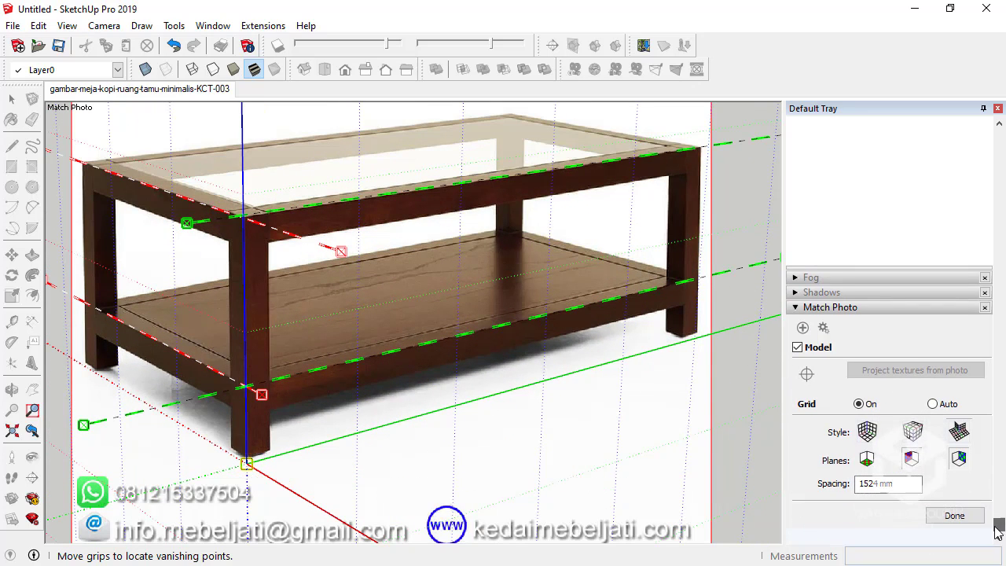
left_click(954, 514)
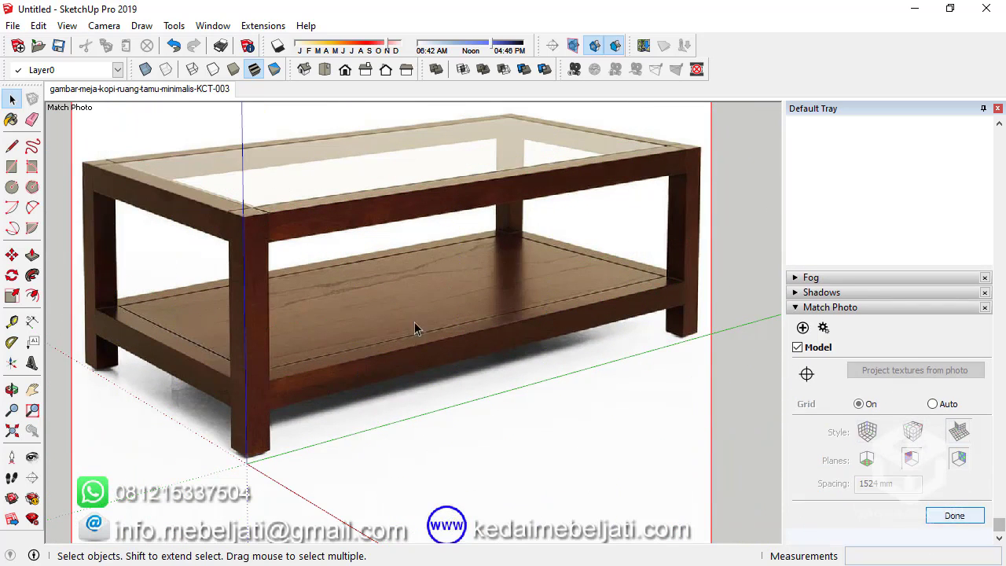
left_click(12, 321)
left_click(326, 441)
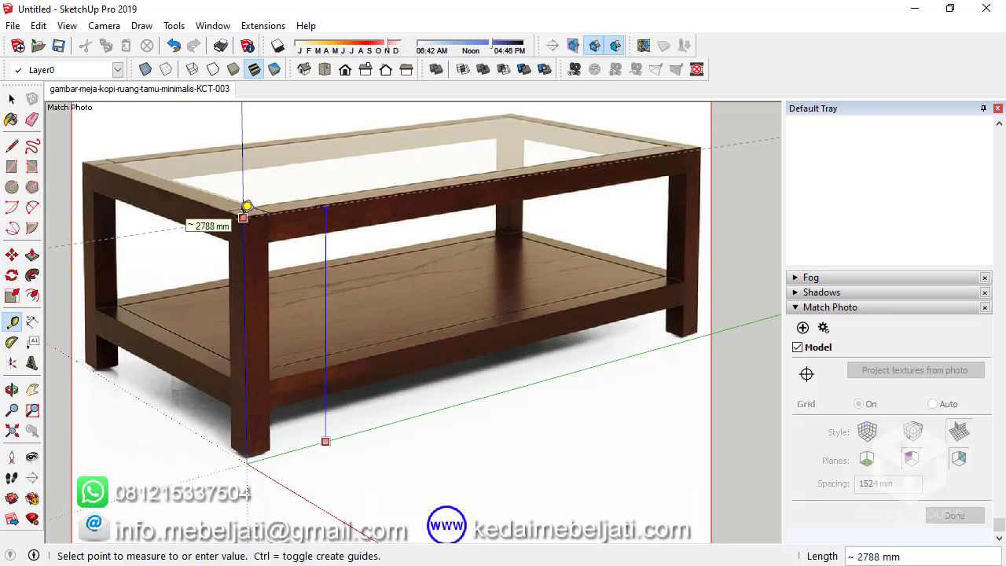
left_click(12, 98)
scroll(375, 326, "down", 2)
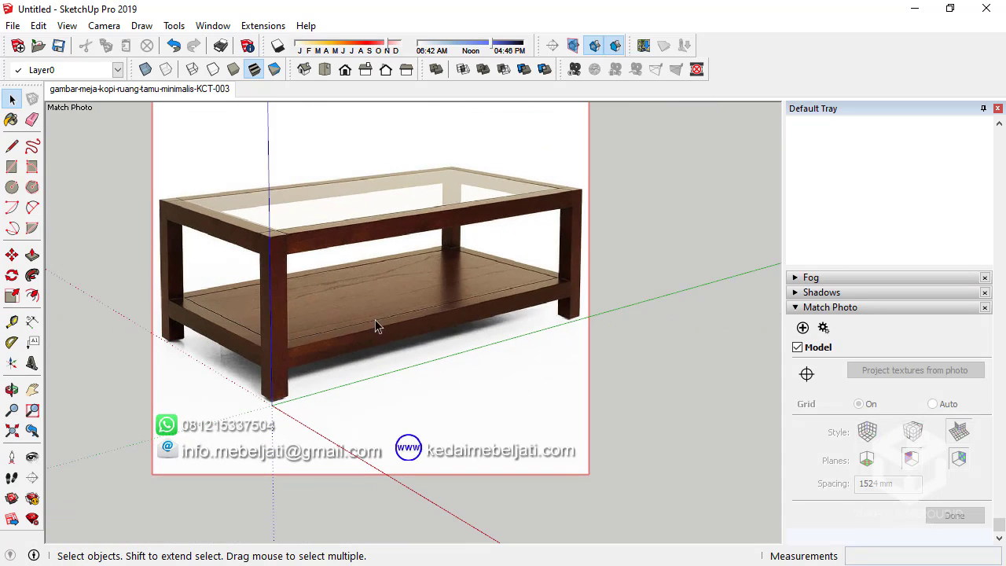
scroll(430, 369, "up", 2)
scroll(428, 352, "down", 3)
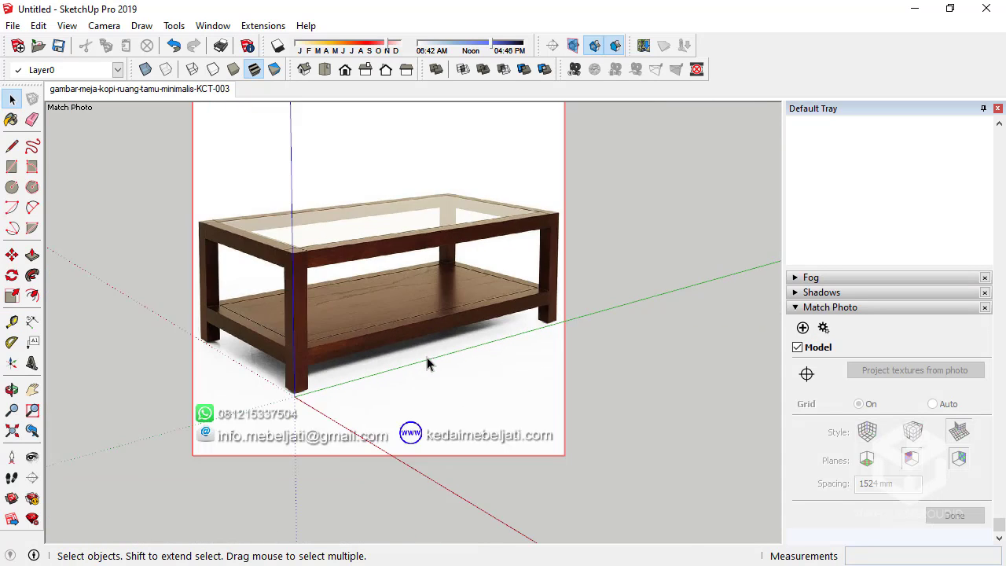
scroll(368, 327, "up", 3)
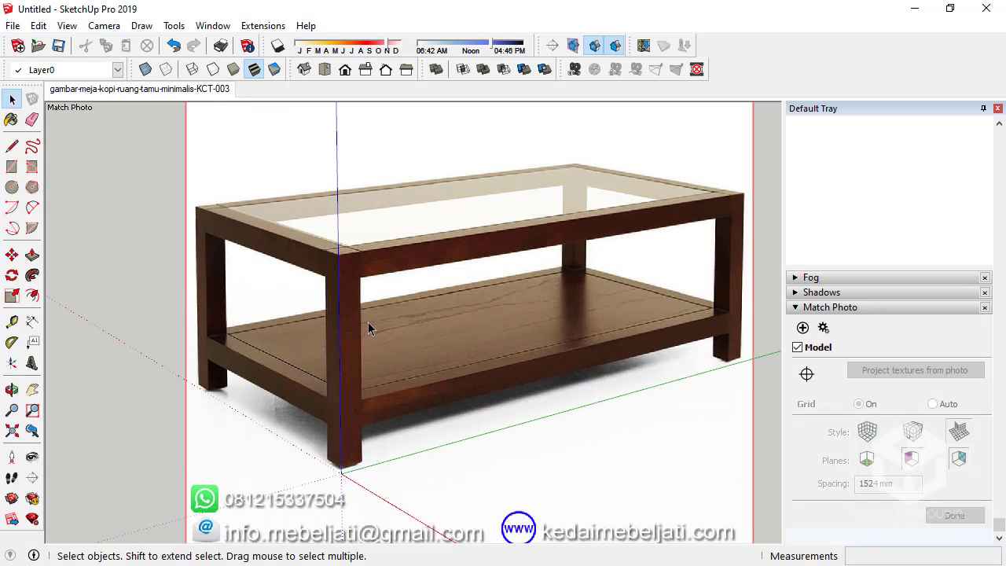
Reopen the matched photo for editing and shift the model grid against the photo
left_click(823, 328)
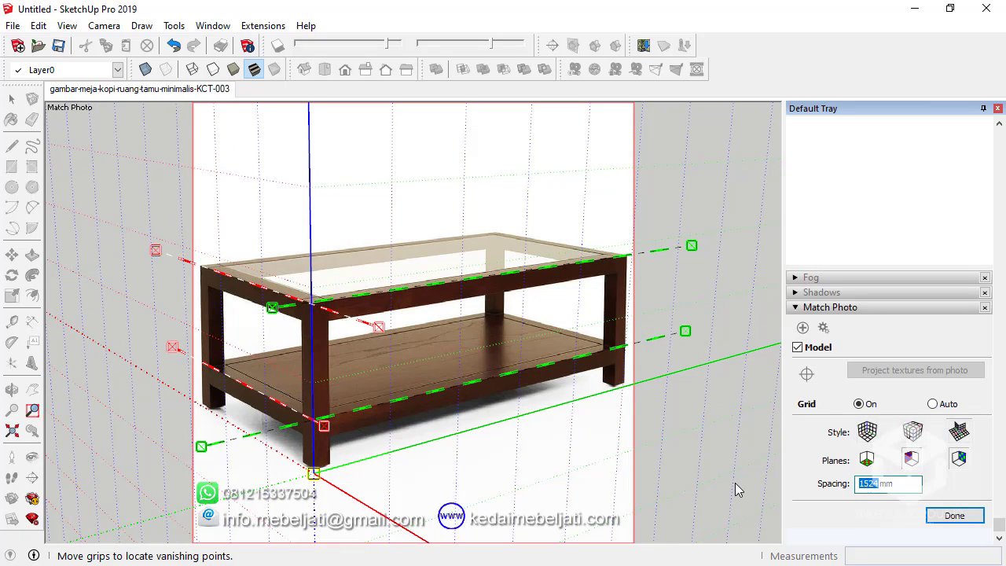
scroll(386, 447, "up", 2)
scroll(391, 453, "up", 2)
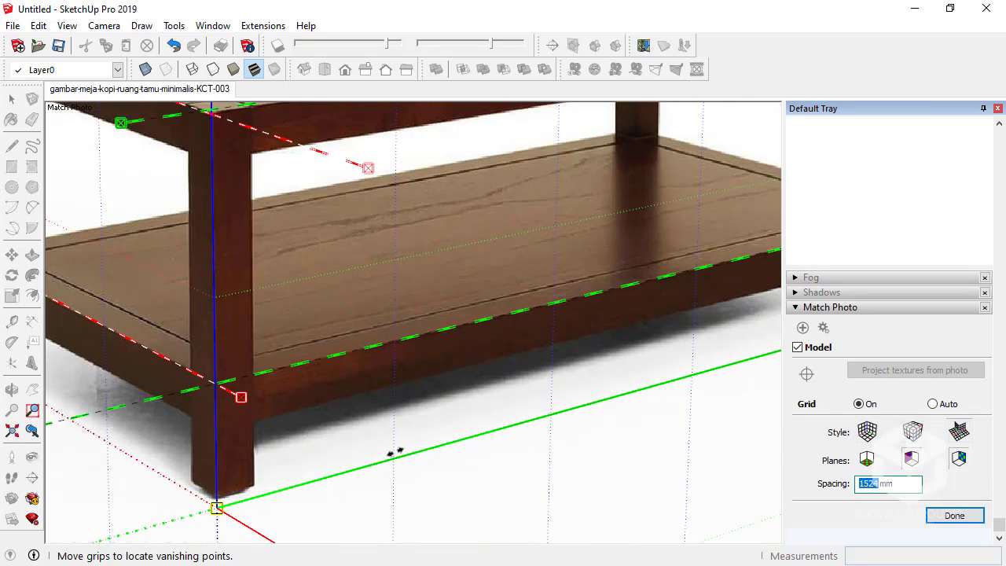
left_click_drag(393, 452, 244, 469)
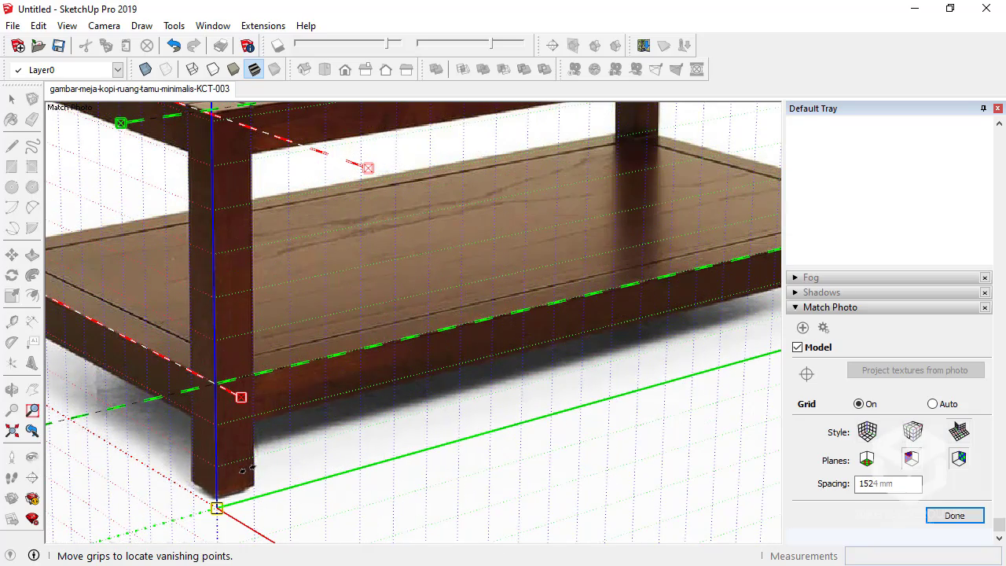
Set the Match Photo grid spacing to 1200 mm
scroll(254, 448, "down", 2)
scroll(285, 408, "up", 2)
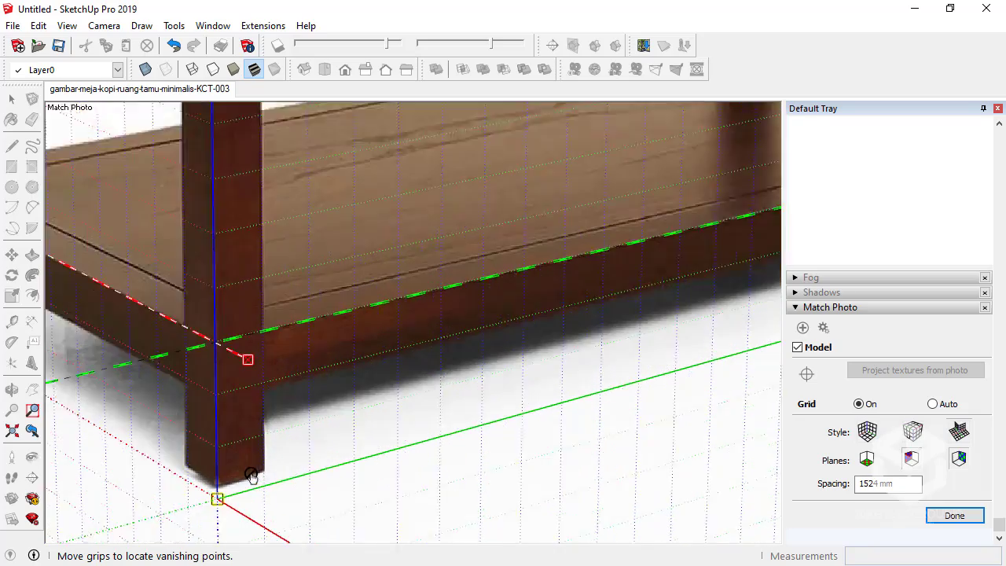
scroll(252, 476, "up", 3)
scroll(268, 479, "up", 1)
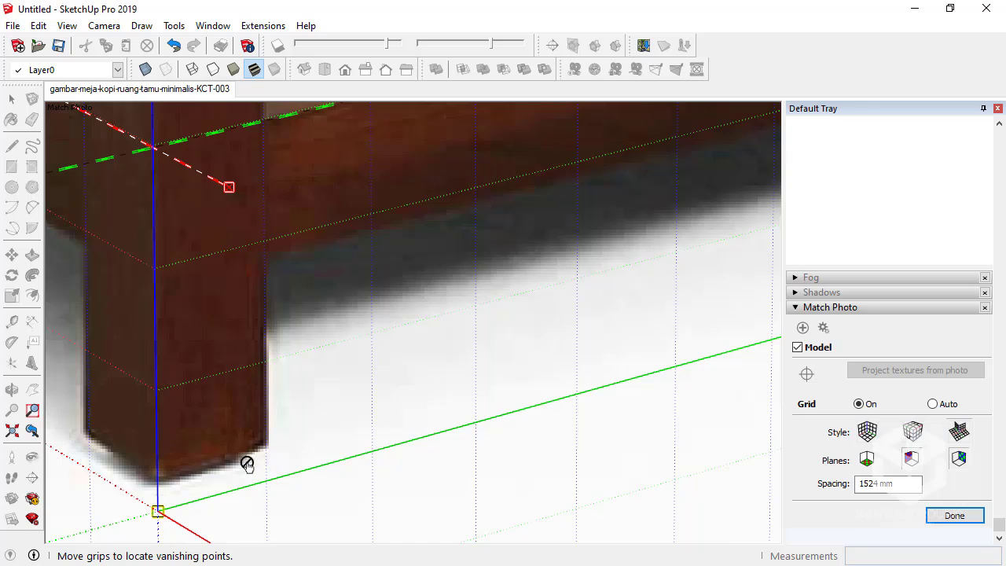
scroll(269, 459, "down", 1)
scroll(267, 443, "down", 2)
scroll(264, 430, "down", 1)
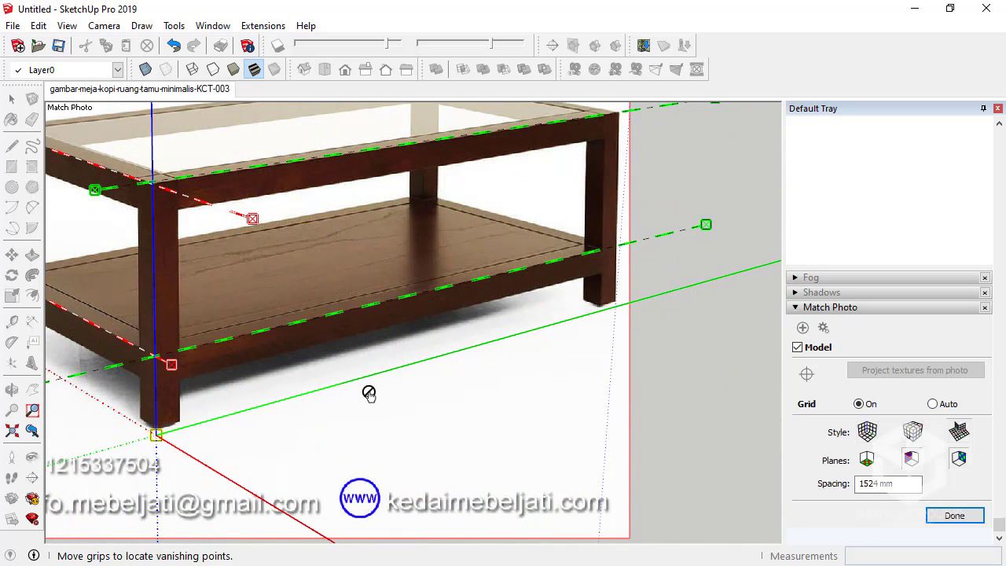
scroll(357, 396, "down", 1)
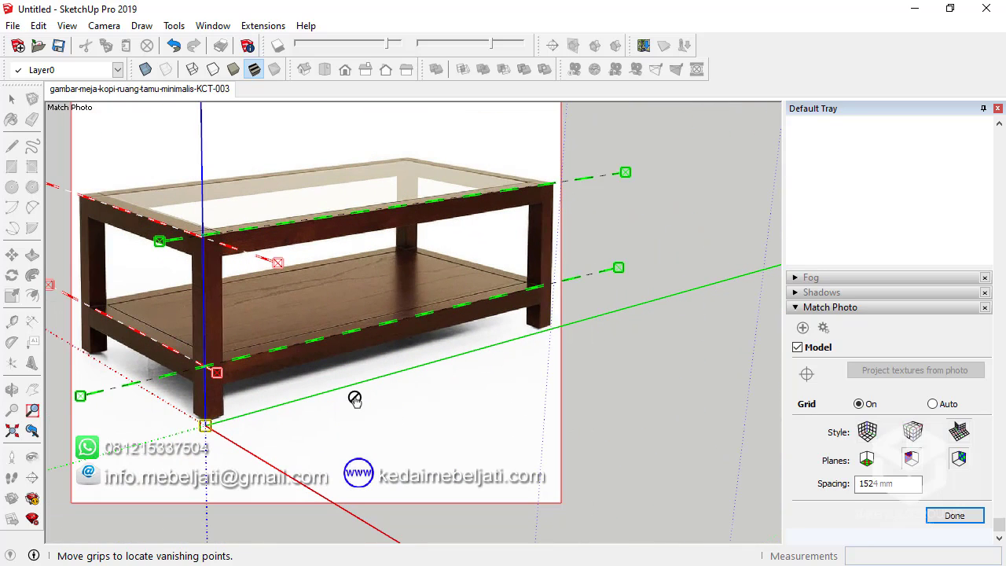
double_click(878, 483)
type("1200")
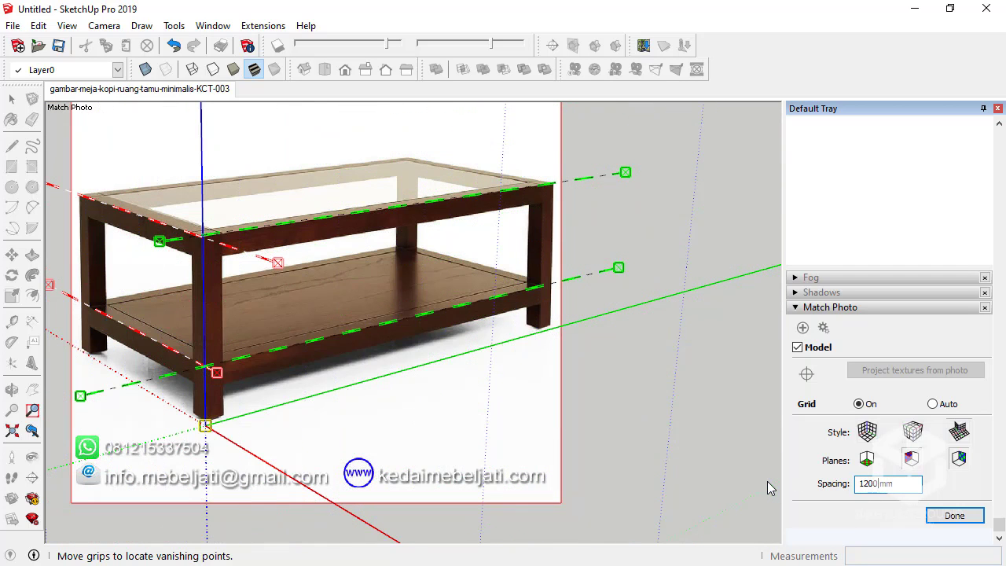
left_click(953, 516)
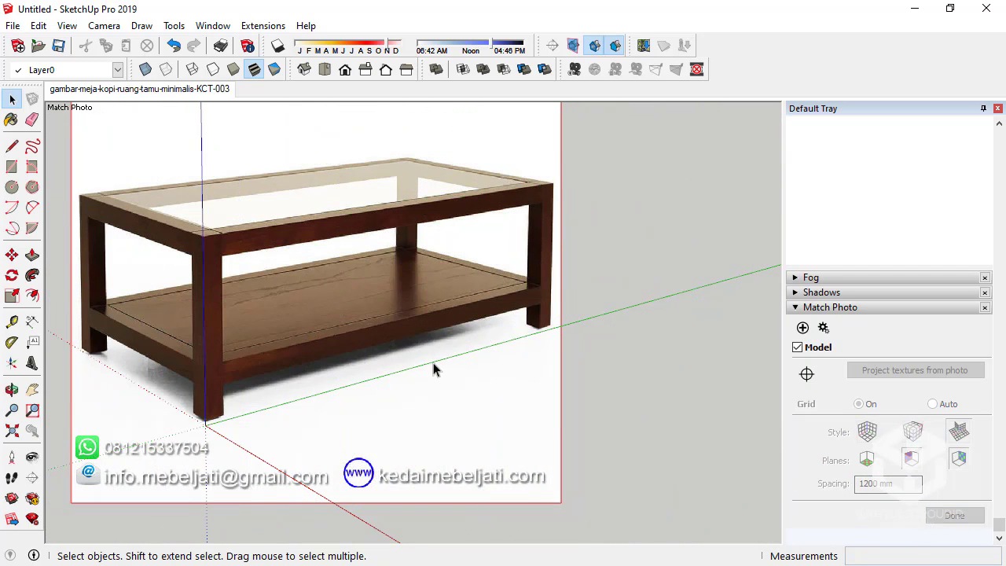
left_click(12, 321)
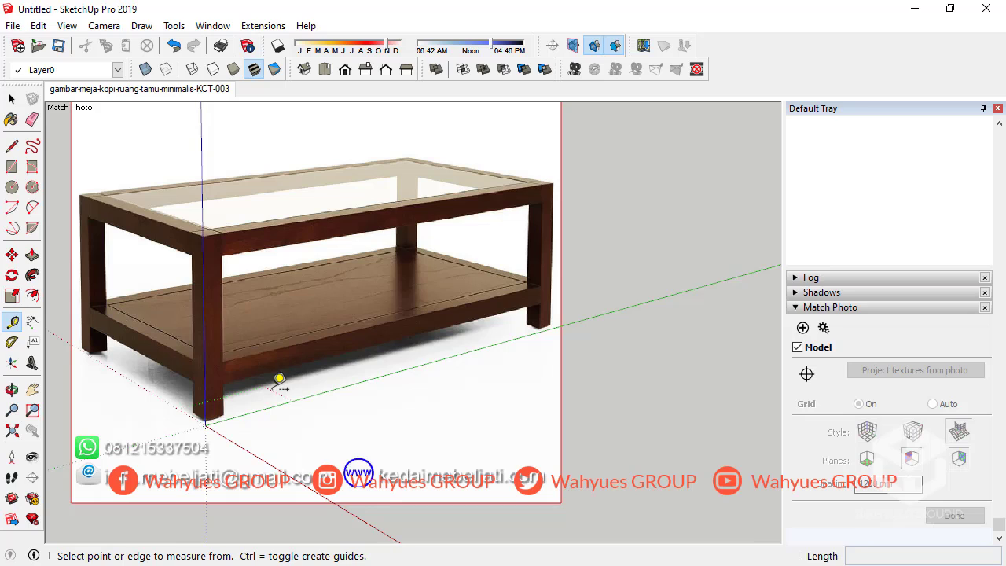
left_click(203, 387)
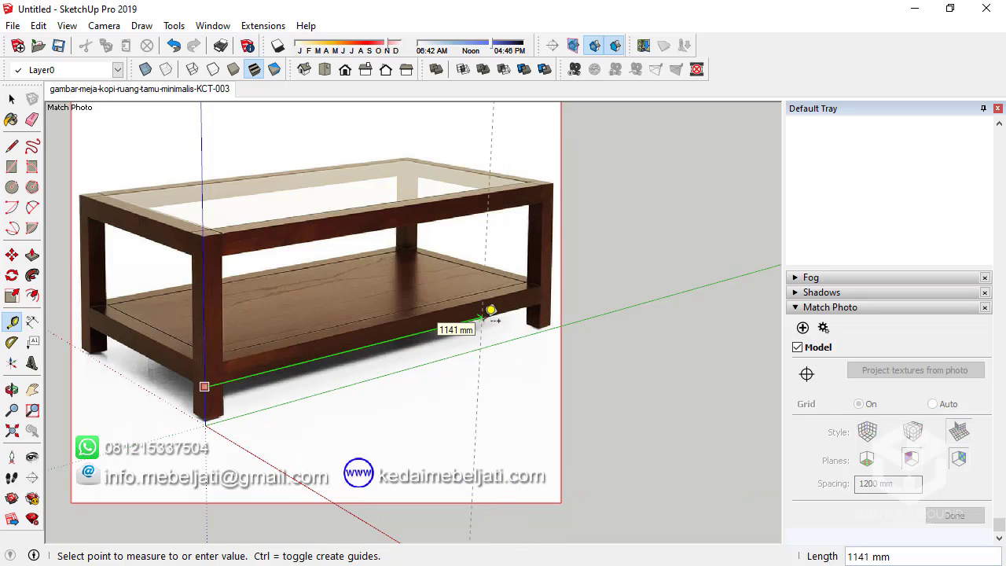
left_click(491, 311)
left_click(12, 98)
left_click(12, 389)
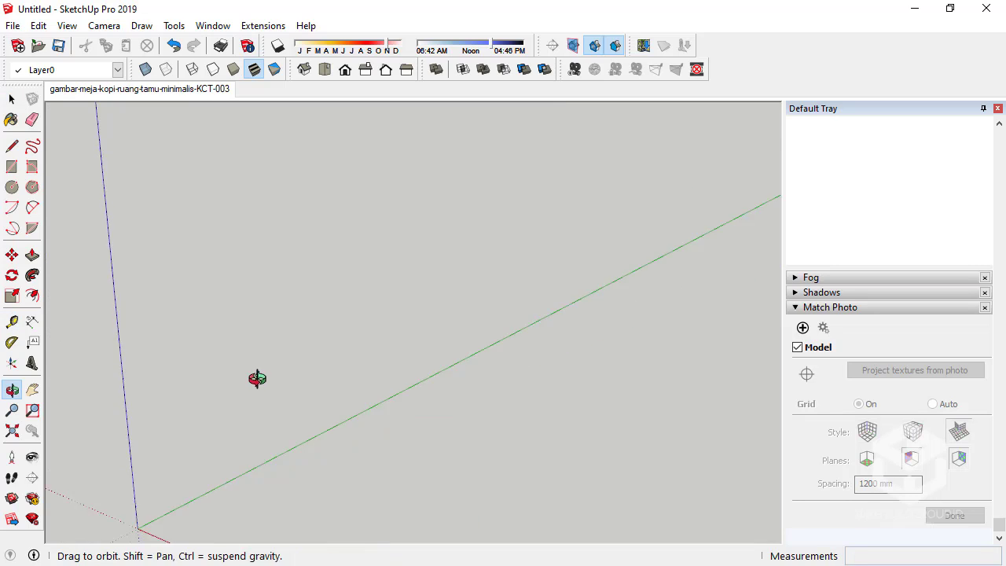
left_click_drag(257, 378, 262, 382)
key("space")
left_click(130, 91)
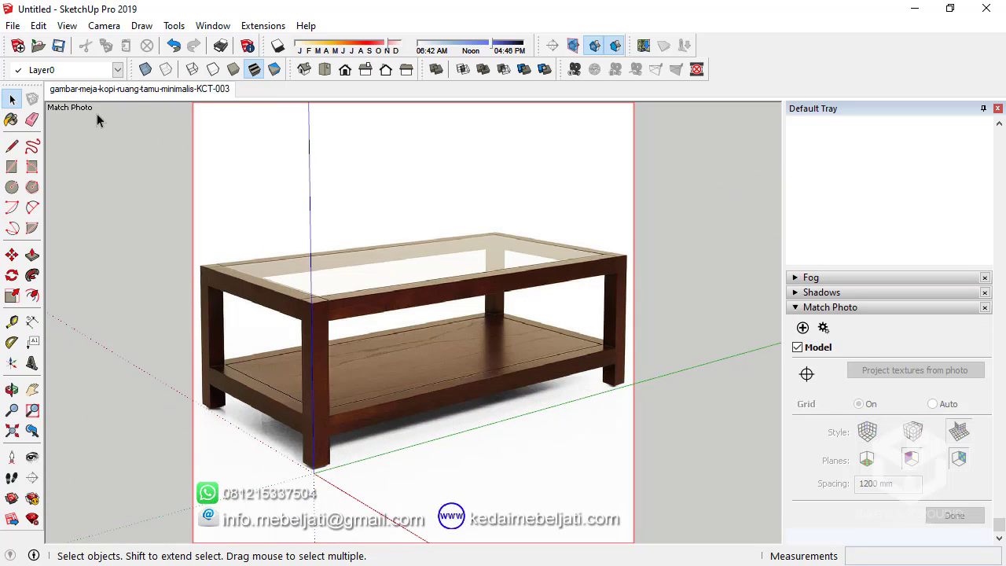
left_click(12, 146)
scroll(313, 473, "up", 3)
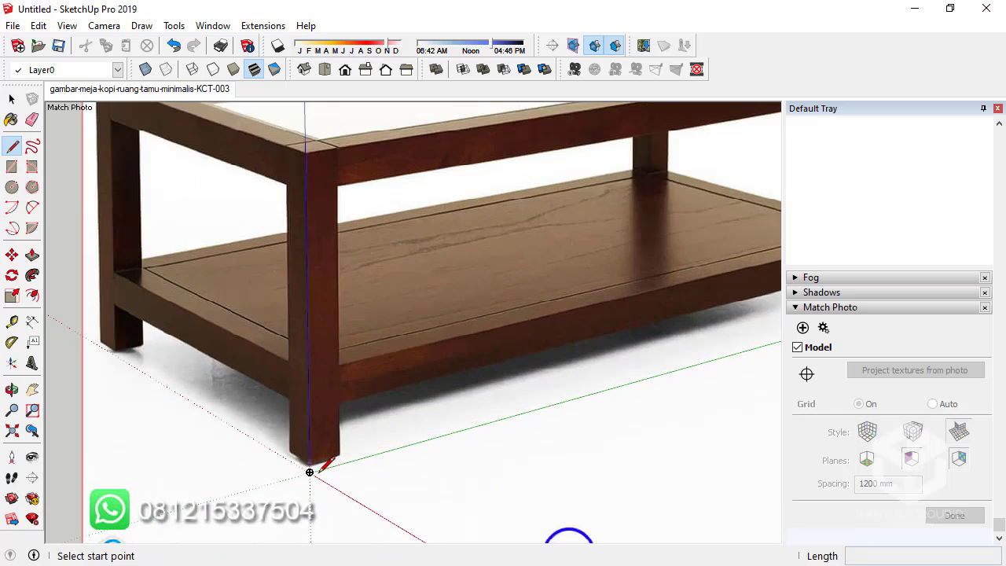
left_click(11, 98)
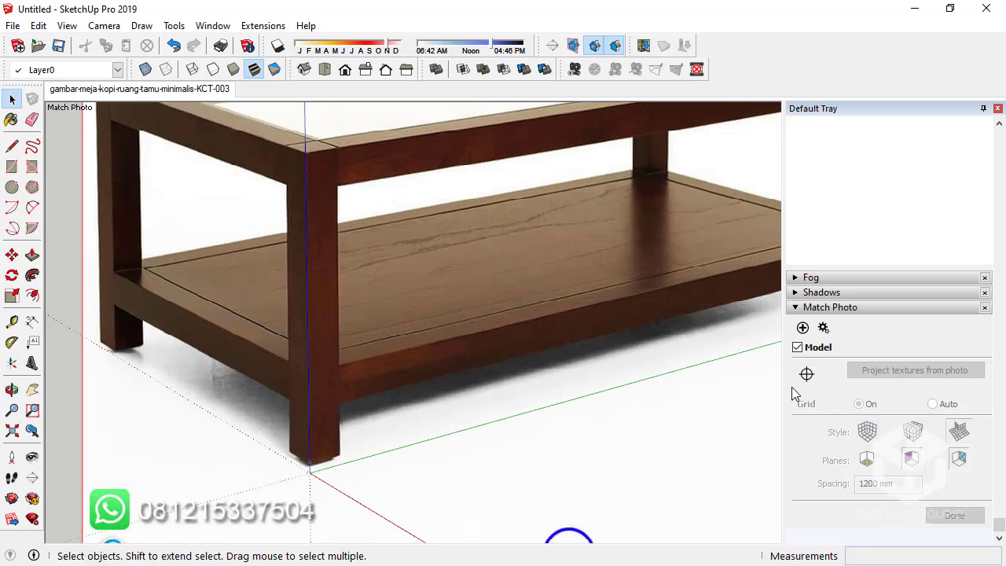
Reopen the matched photo and nudge the origin onto the front leg's bottom corner
left_click(822, 329)
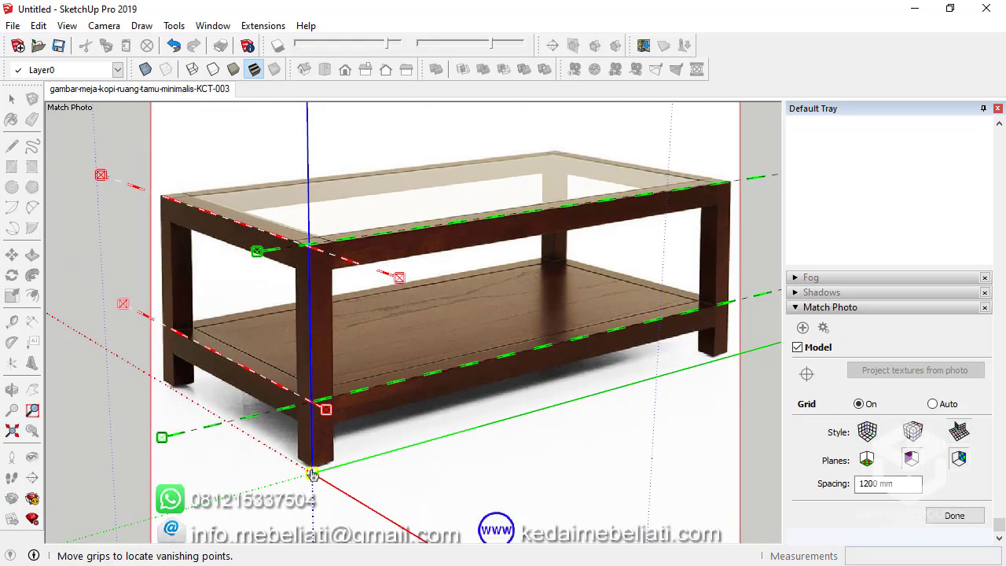
scroll(314, 473, "up", 2)
scroll(314, 475, "up", 2)
scroll(318, 472, "up", 1)
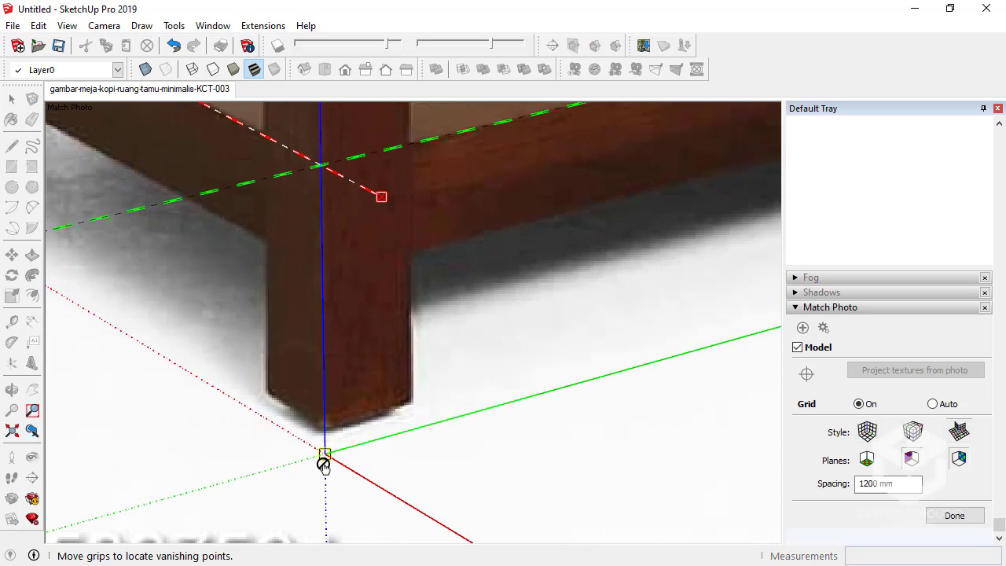
left_click_drag(326, 455, 324, 433)
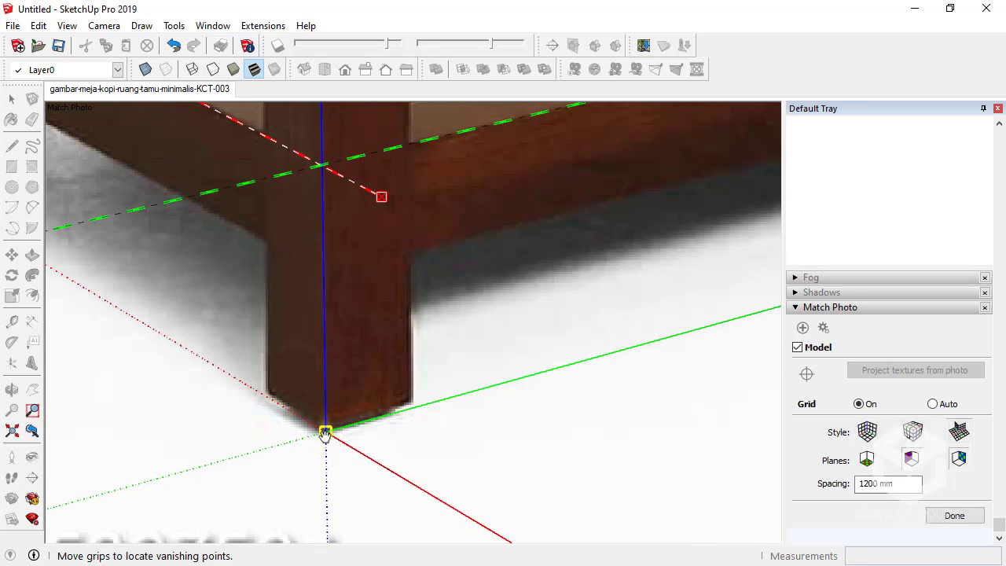
scroll(284, 476, "down", 3)
scroll(285, 463, "down", 2)
scroll(289, 460, "up", 2)
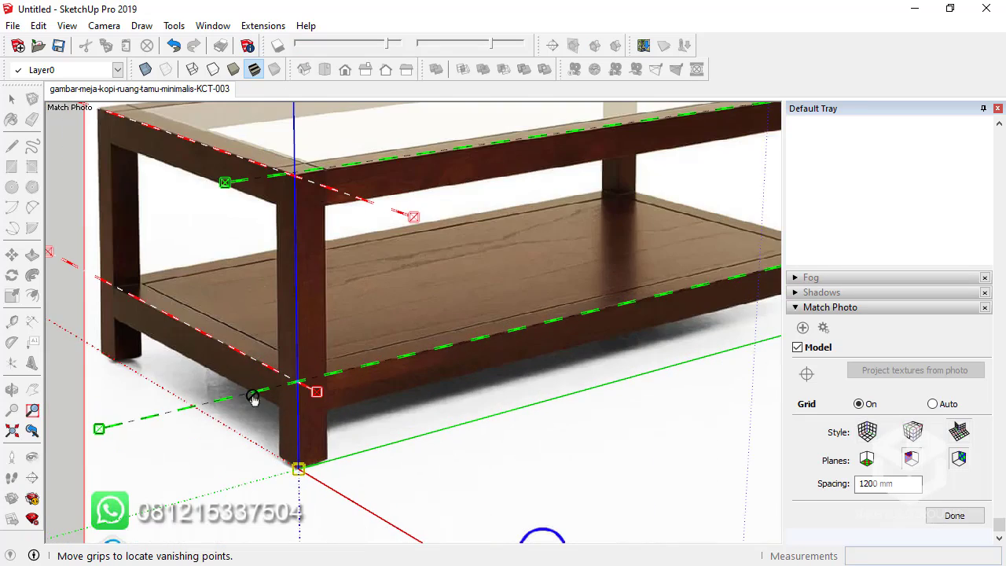
scroll(235, 377, "down", 1)
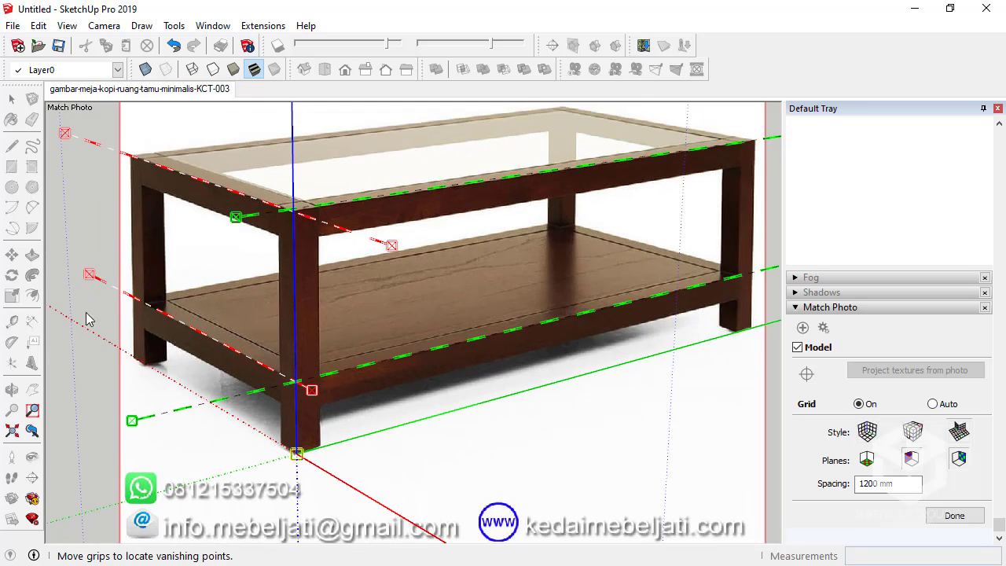
Close the photo match and trace the front leg's face outline with the Line tool
left_click(954, 515)
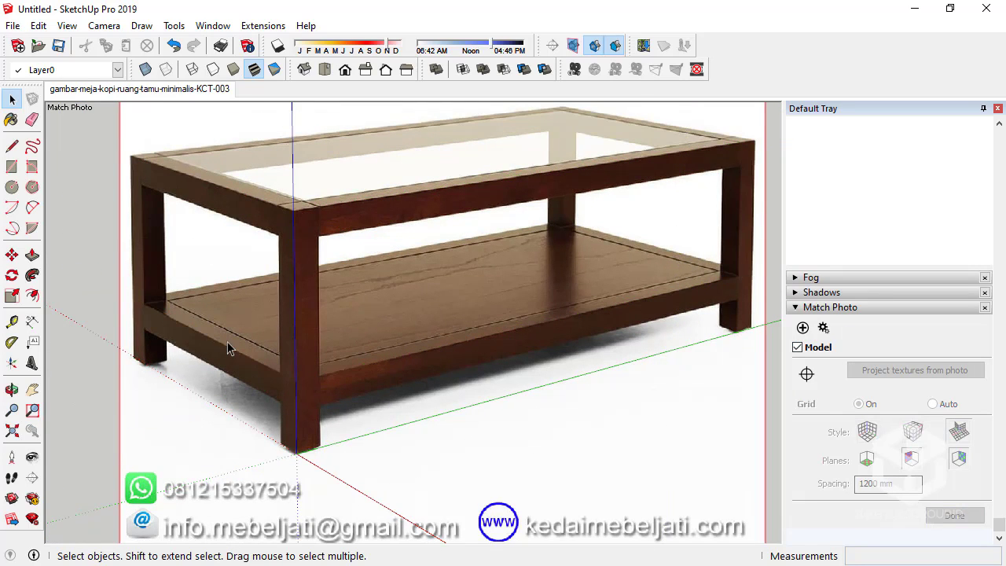
left_click(11, 146)
left_click(296, 453)
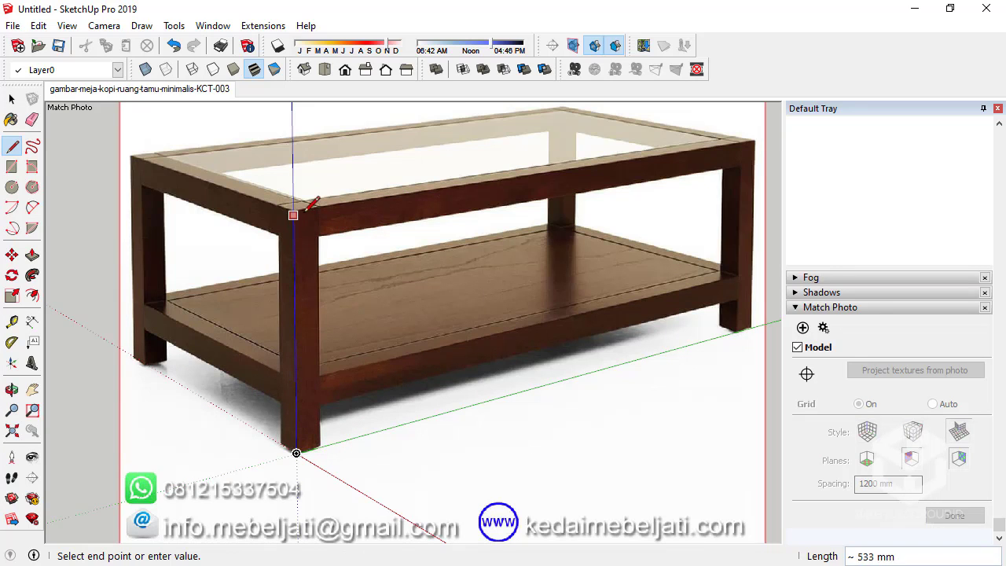
scroll(298, 206, "up", 3)
scroll(291, 207, "up", 2)
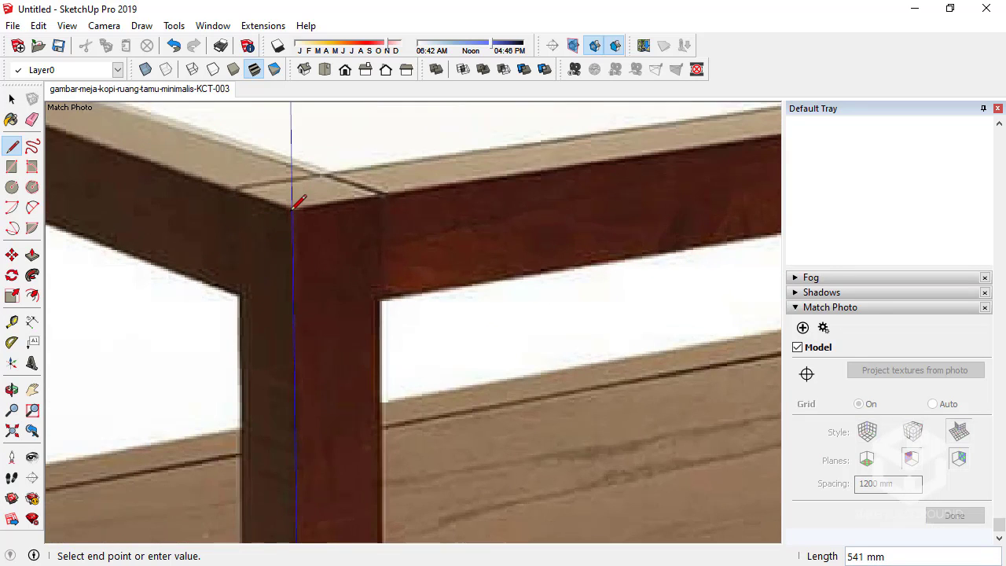
left_click(292, 210)
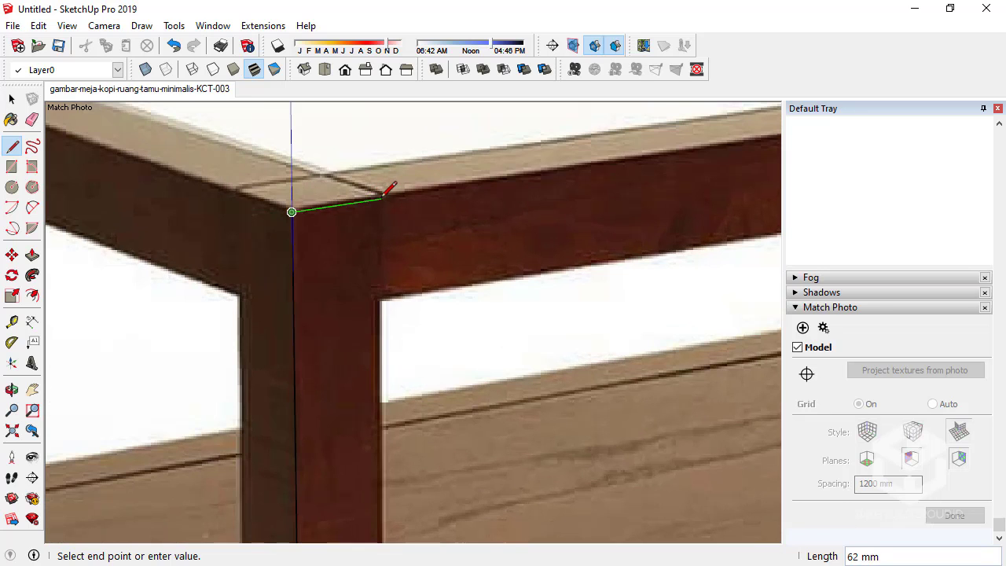
scroll(379, 198, "down", 3)
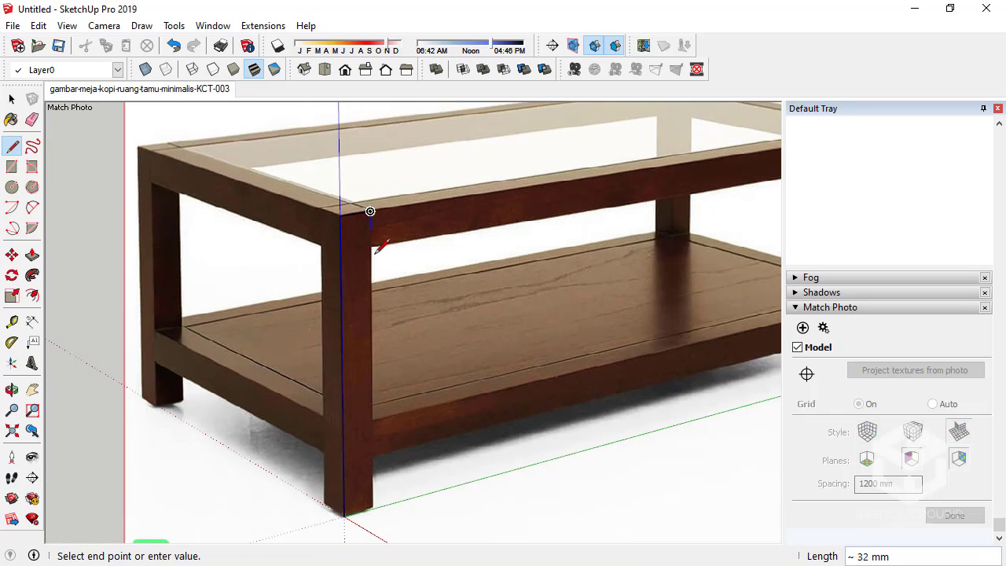
key("Escape")
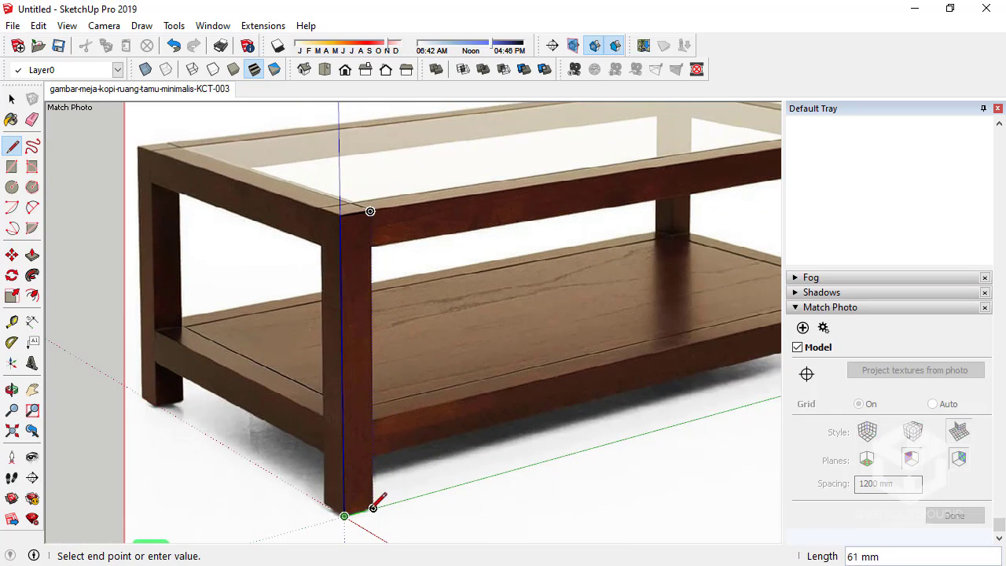
left_click(370, 211)
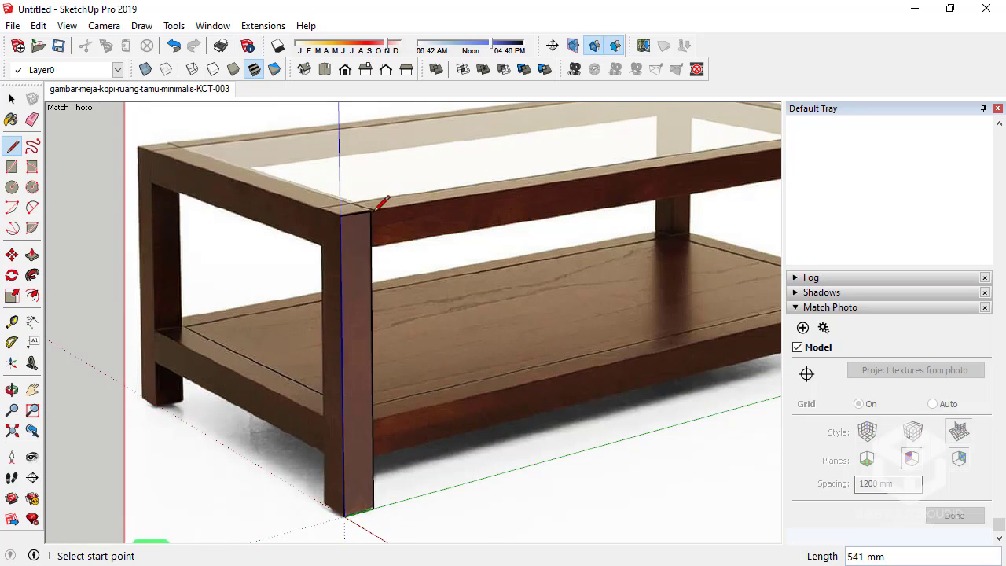
Push/Pull the leg face out 58 mm into a solid box
left_click(32, 255)
left_click_drag(363, 361, 329, 511)
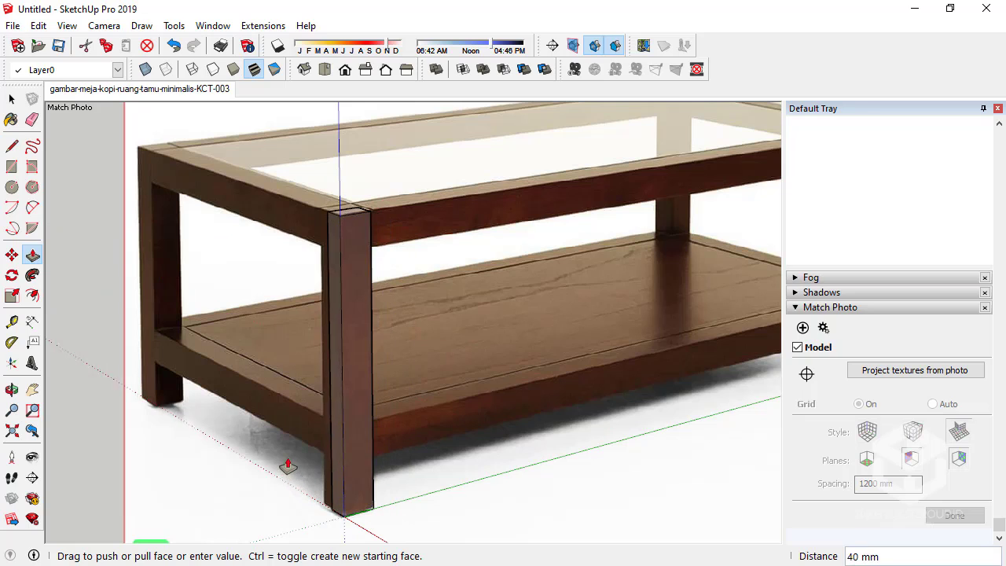
left_click_drag(329, 510, 285, 456)
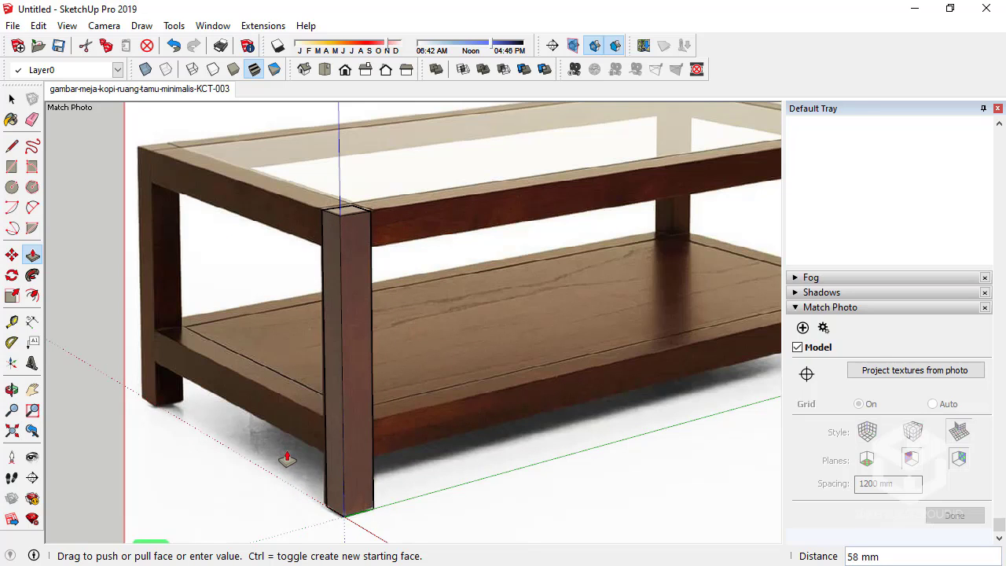
left_click(285, 456)
key("space")
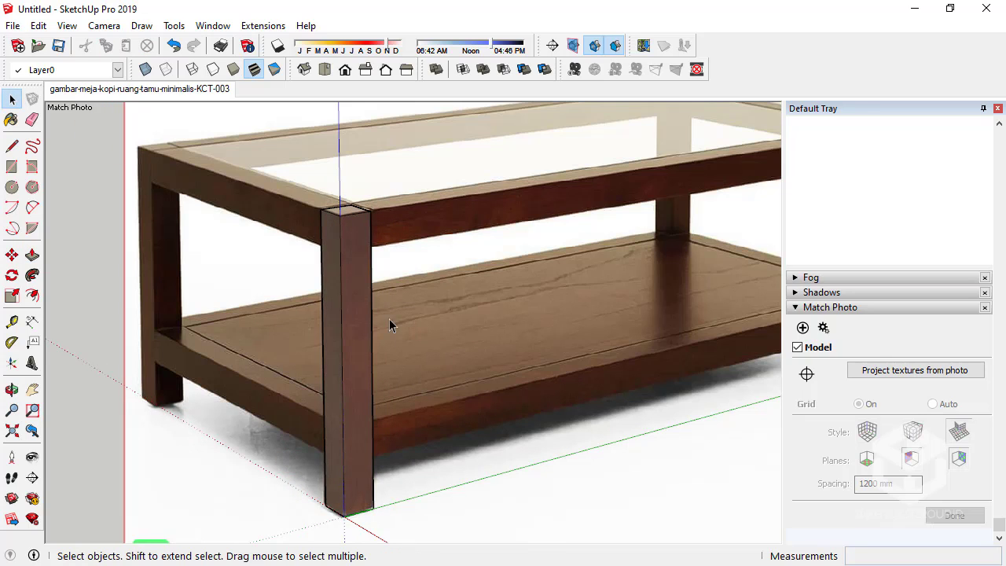
Turn the front leg box into a component
triple_click(371, 312)
right_click(371, 312)
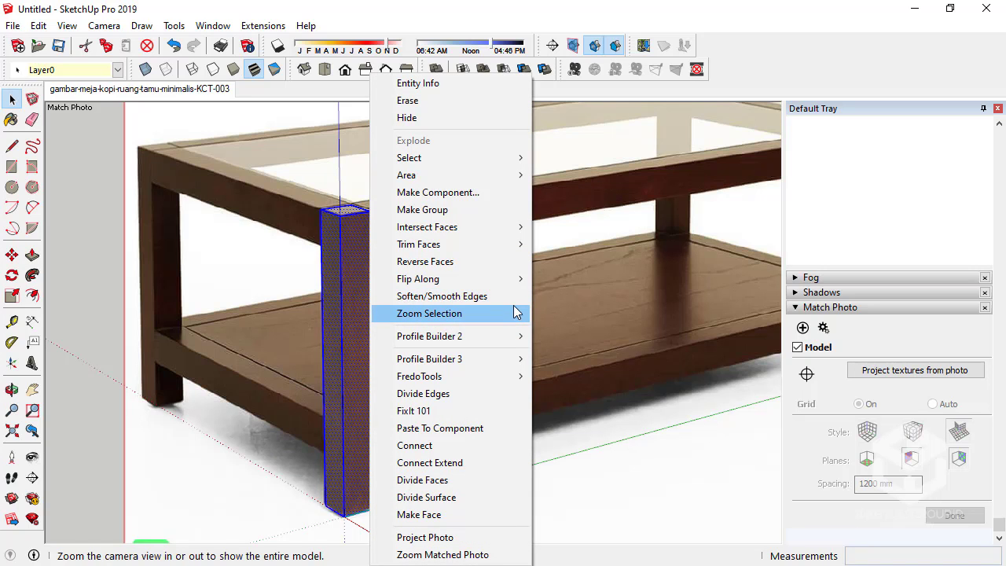
left_click(463, 192)
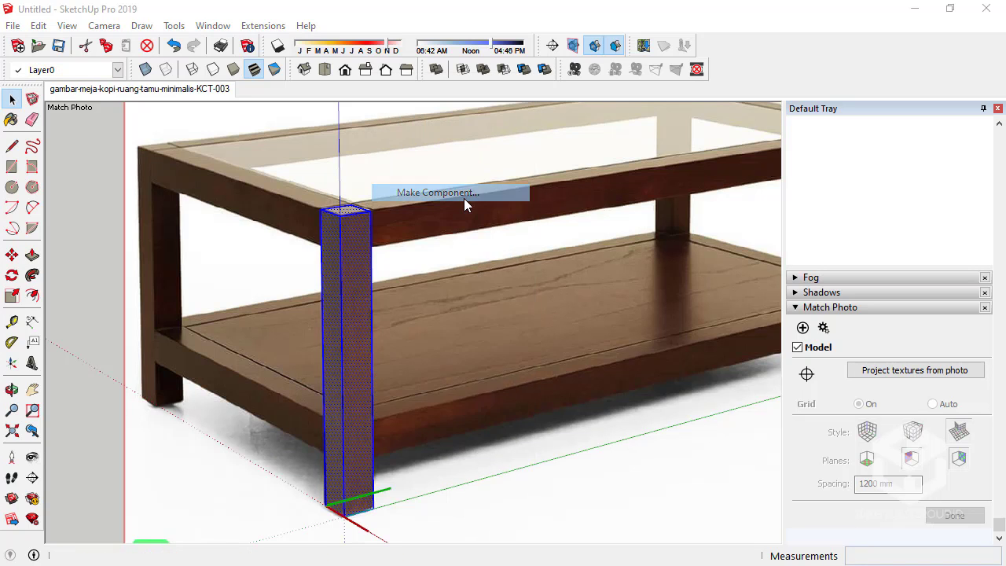
left_click(605, 490)
scroll(463, 343, "down", 3)
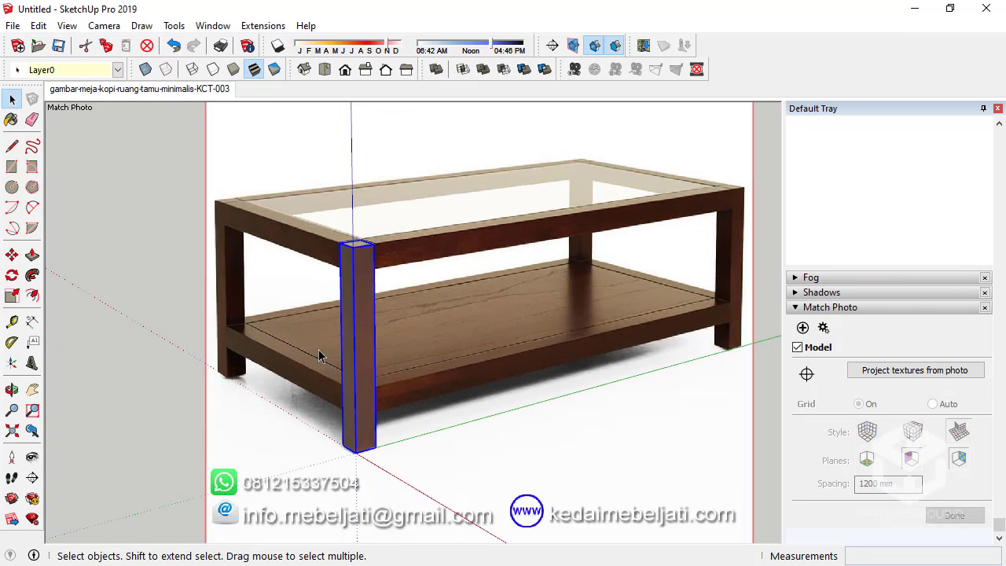
scroll(369, 385, "down", 2)
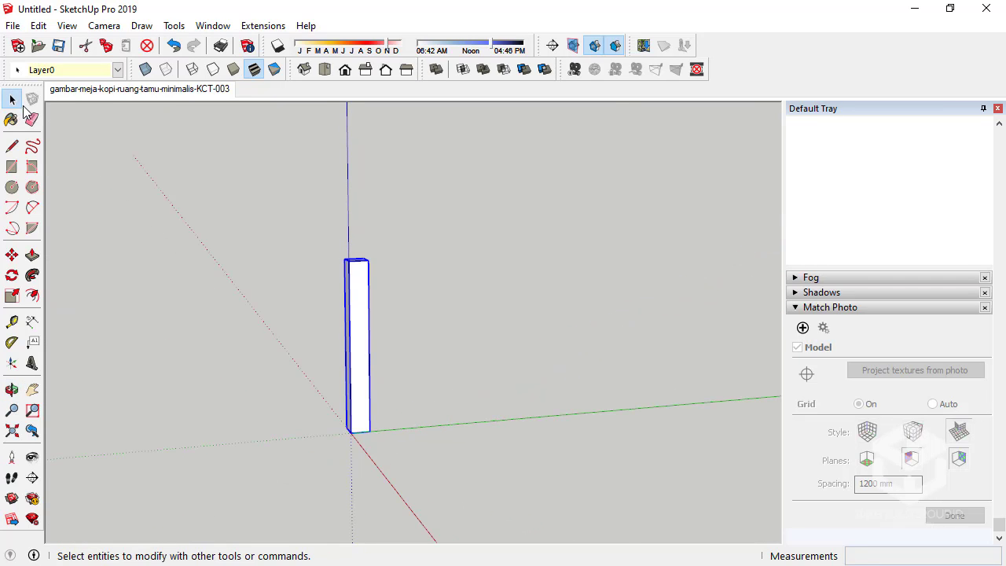
Back in the photo-matched view, copy the leg along the red axis to the left leg position
left_click(129, 90)
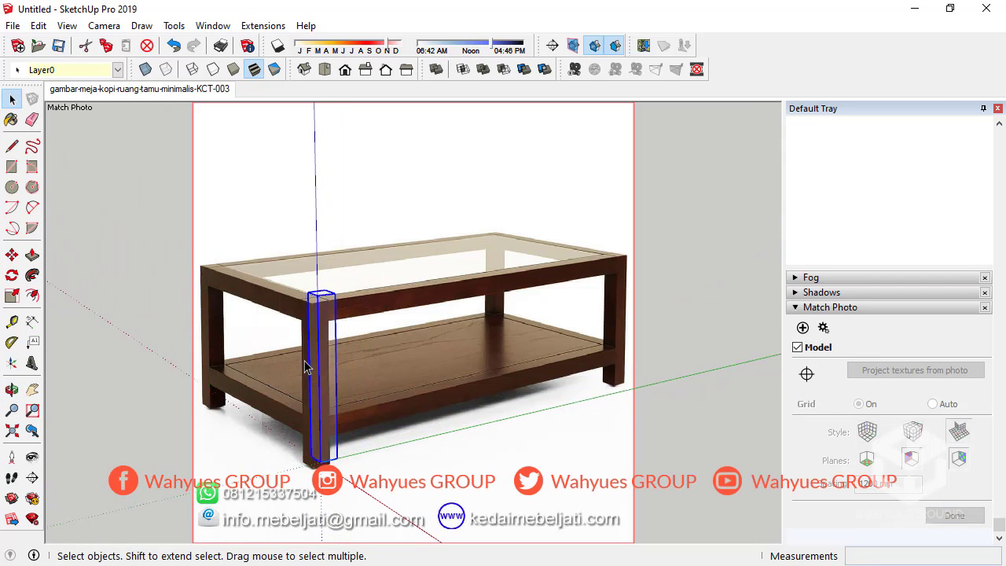
left_click(11, 254)
scroll(373, 528, "up", 2)
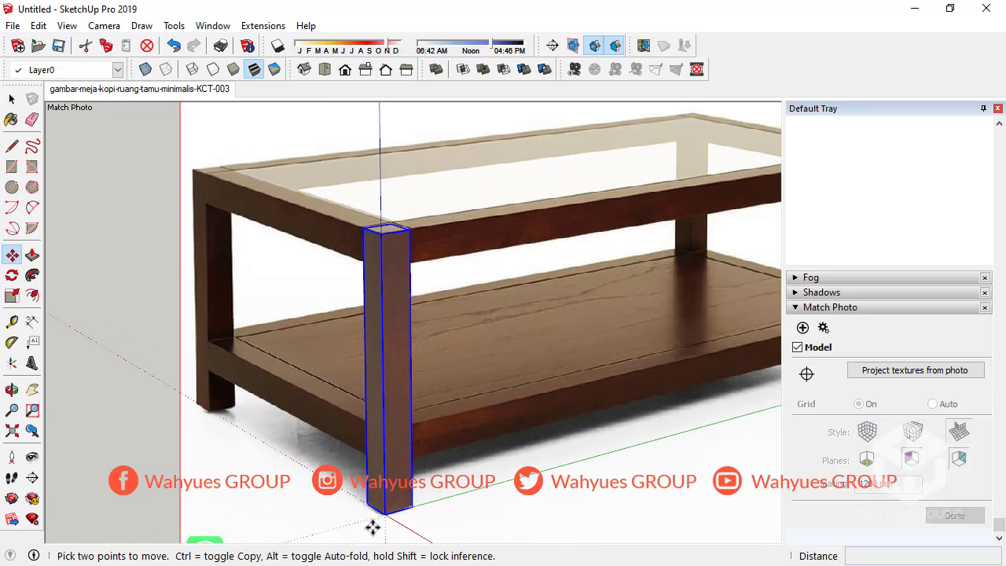
key("ctrl")
left_click(384, 515)
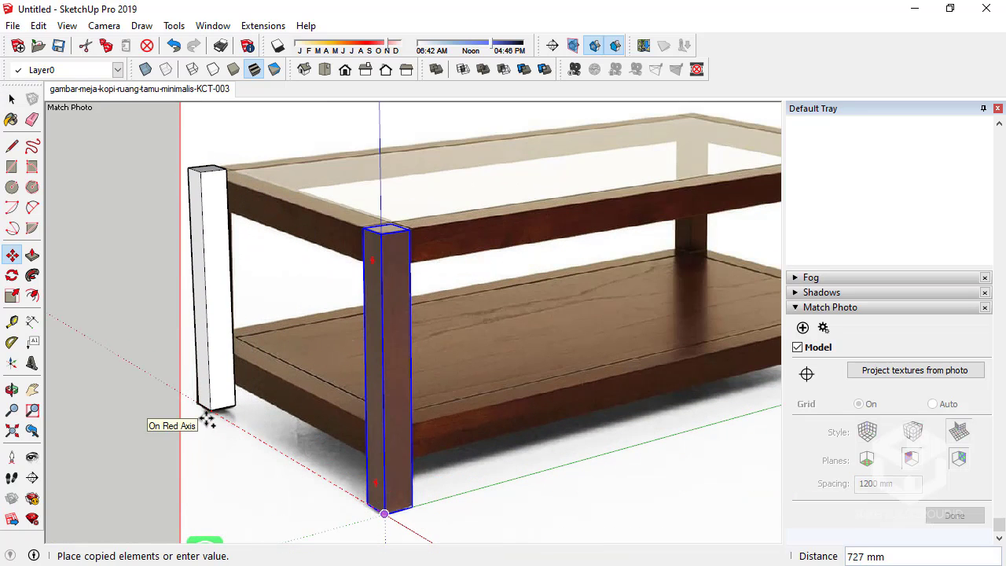
left_click(206, 419)
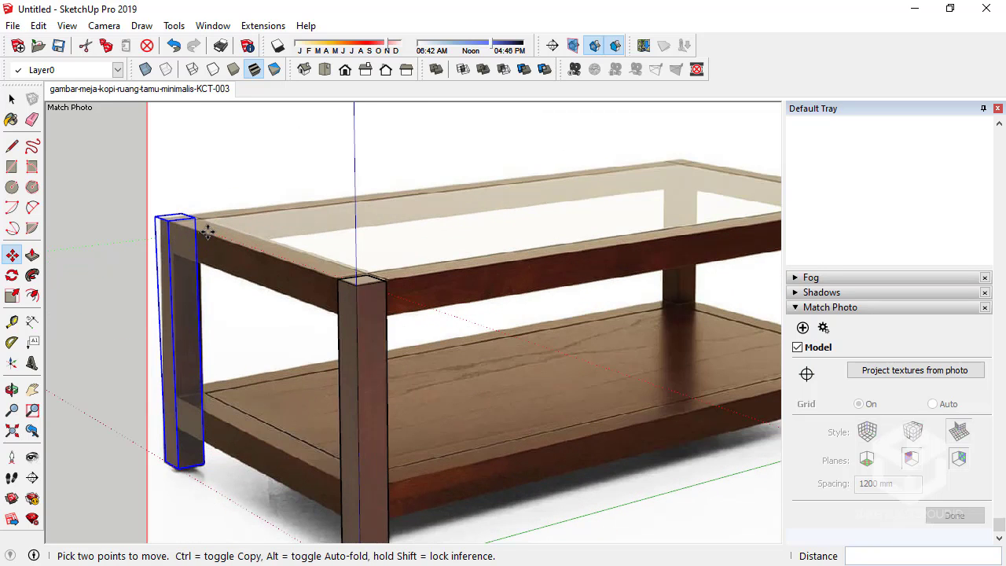
Draw the top rail's outline edges from the left leg's top, then orbit out of the photo-matched view
left_click(12, 167)
scroll(161, 200, "up", 2)
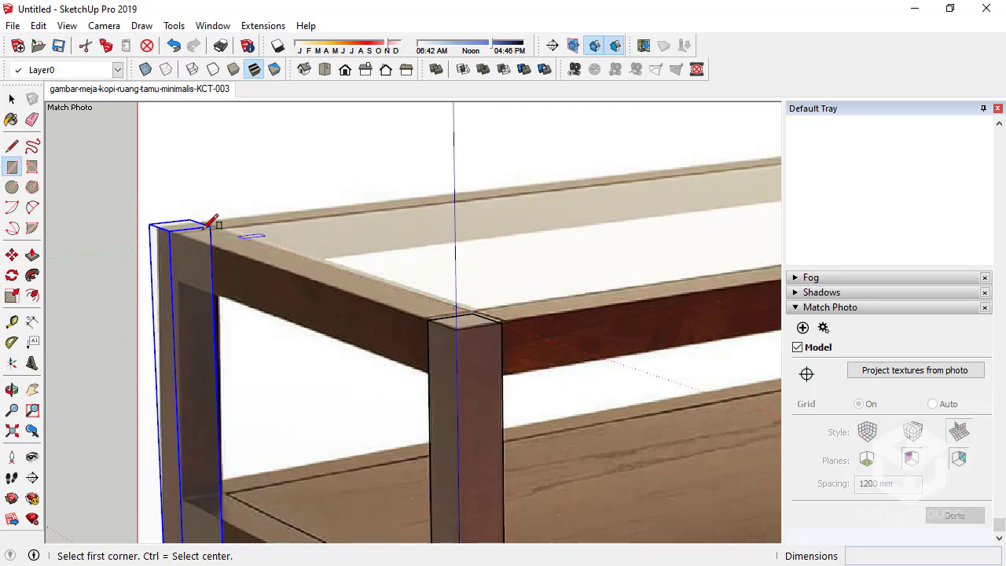
left_click(210, 226)
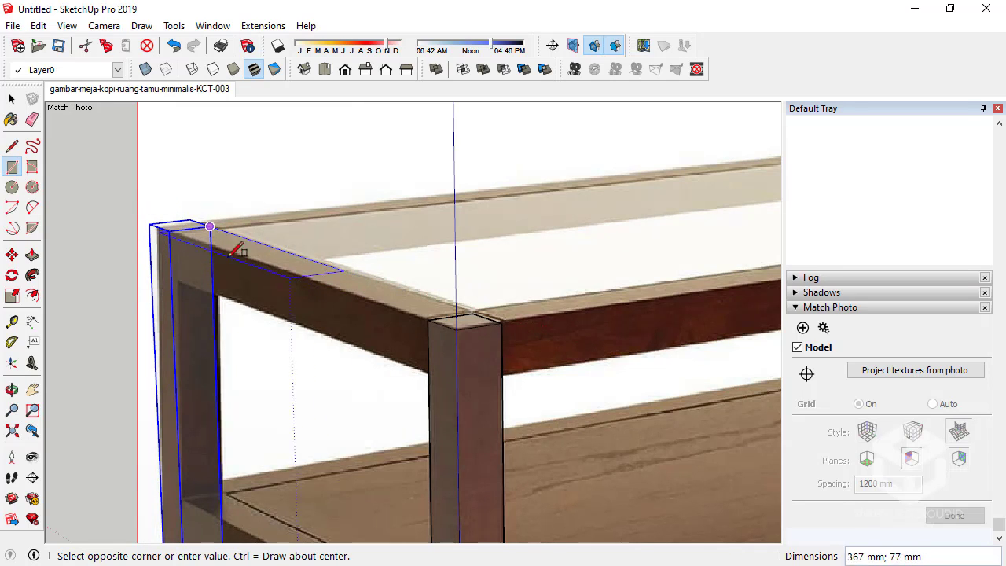
key("Escape")
left_click(12, 146)
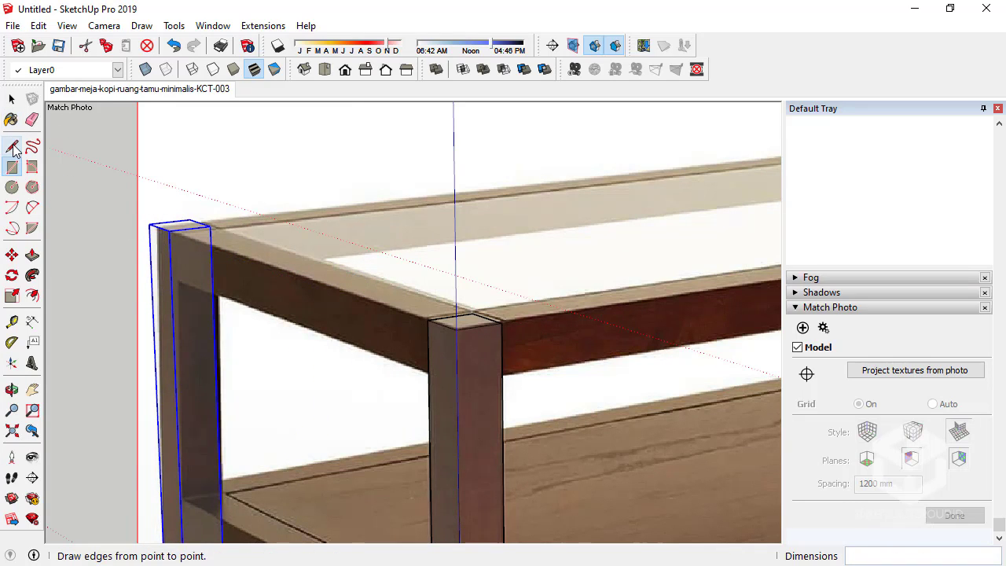
left_click(427, 320)
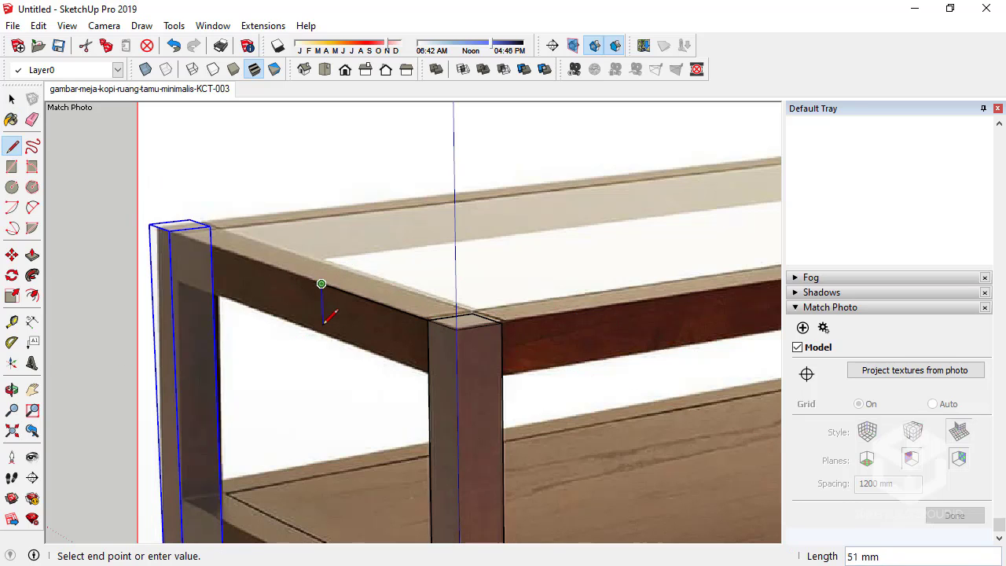
left_click(322, 333)
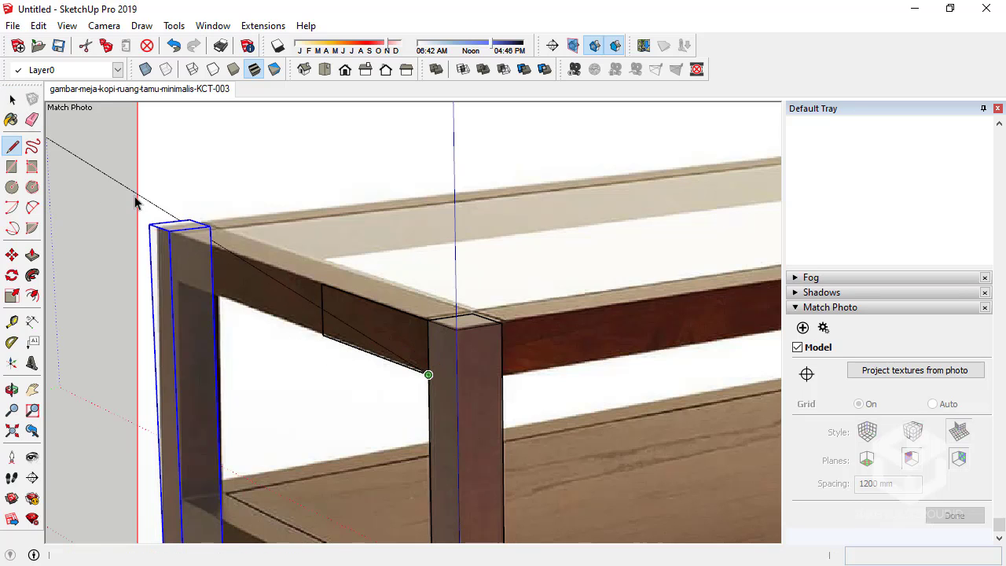
key("space")
mouse_move(134, 202)
middle_mouse_down()
mouse_move(463, 399)
mouse_move(194, 287)
mouse_move(186, 240)
middle_mouse_up()
left_click(32, 254)
left_click(12, 147)
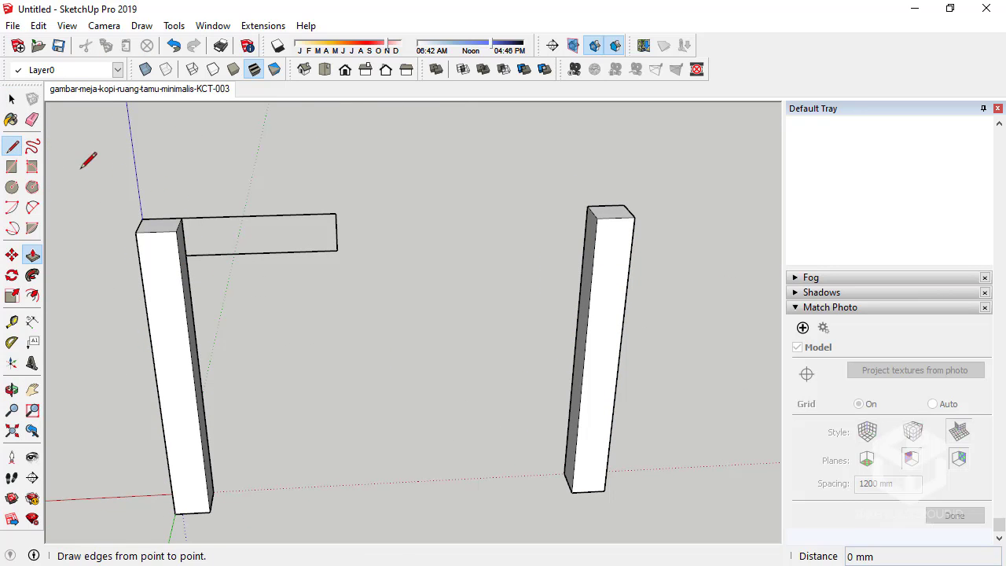
Close the rail outline into a face, thicken it to 61 mm and extend it to the right leg
left_click(182, 220)
left_click(184, 254)
left_click(33, 255)
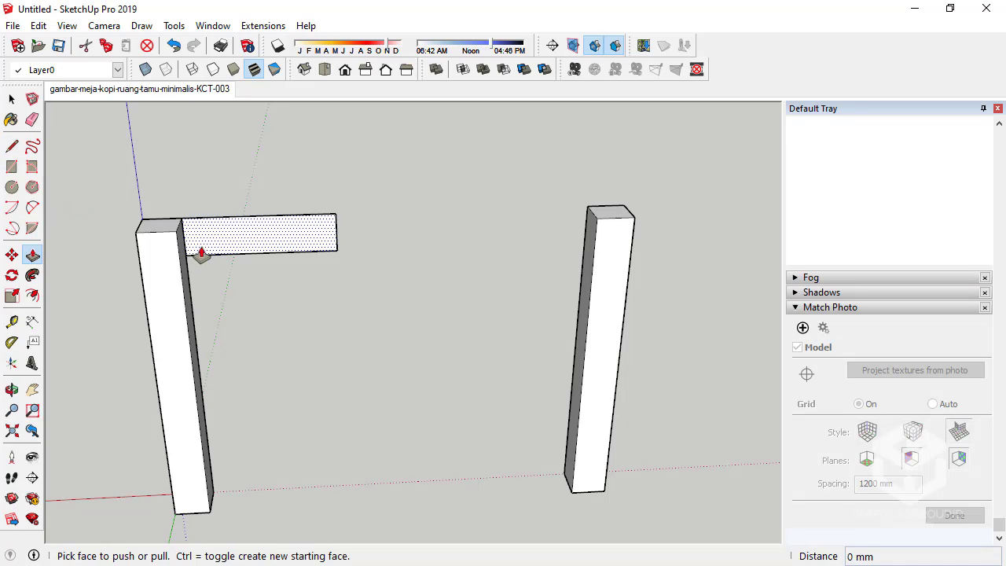
left_click_drag(202, 246, 173, 231)
middle_click_drag(260, 255, 372, 262)
mouse_move(397, 224)
left_mouse_down()
mouse_move(539, 287)
mouse_move(568, 280)
left_mouse_up()
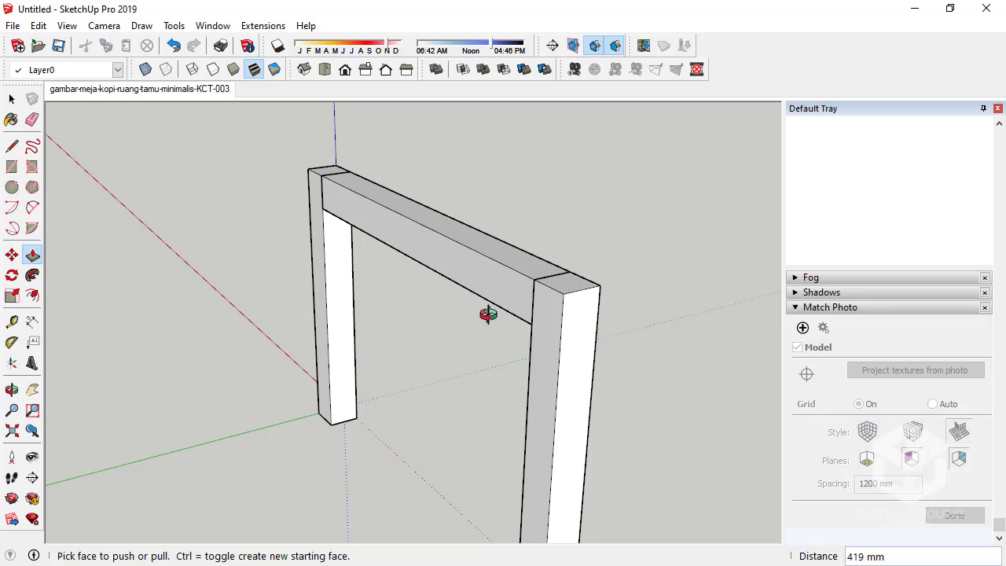
mouse_move(490, 314)
middle_mouse_down()
mouse_move(209, 343)
mouse_move(262, 305)
mouse_move(314, 307)
middle_mouse_up()
Make the top rail a component
key("space")
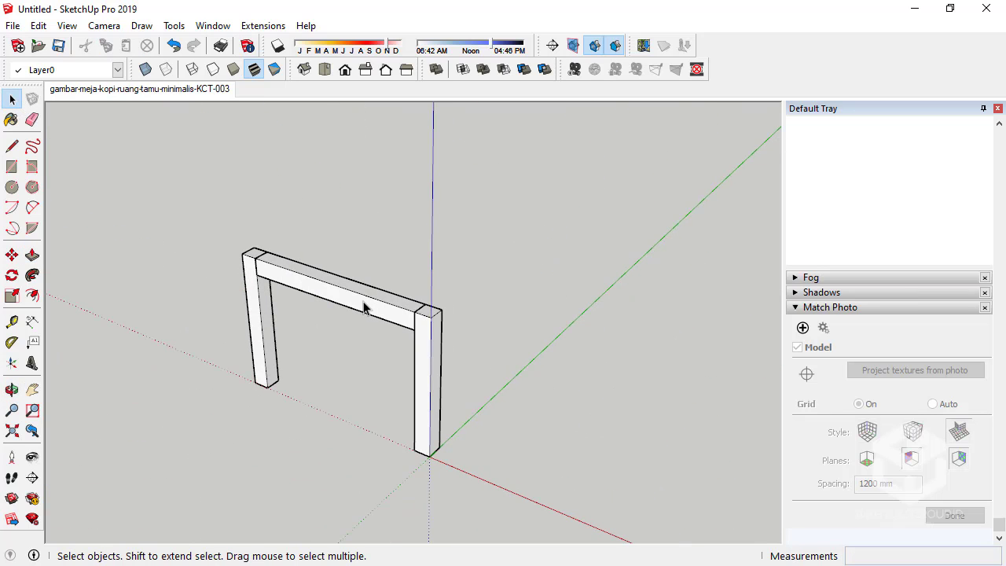
left_click(363, 306)
right_click(363, 306)
left_click(470, 235)
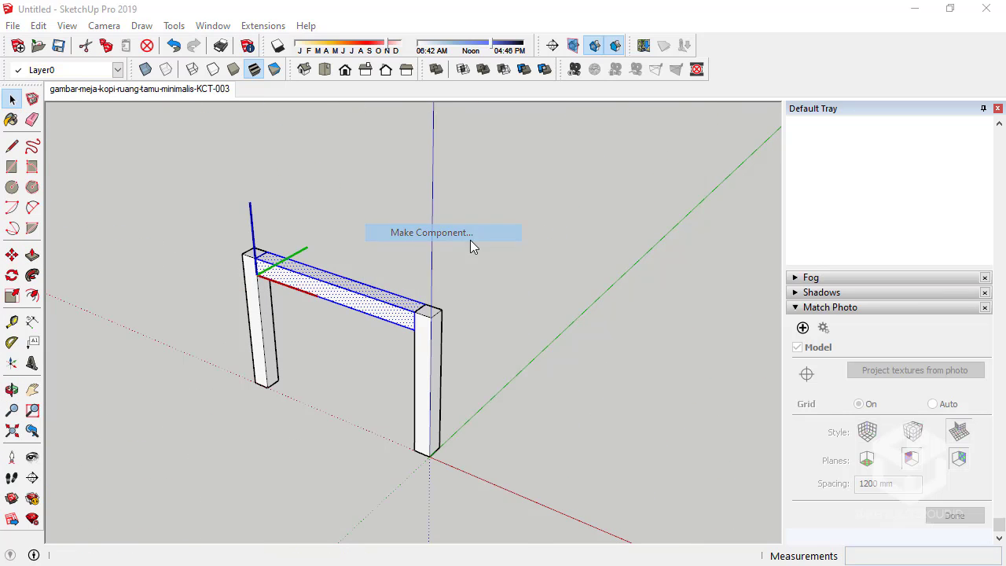
left_click(597, 491)
mouse_move(475, 331)
middle_mouse_down()
mouse_move(282, 317)
mouse_move(373, 370)
mouse_move(406, 228)
mouse_move(337, 272)
middle_mouse_up()
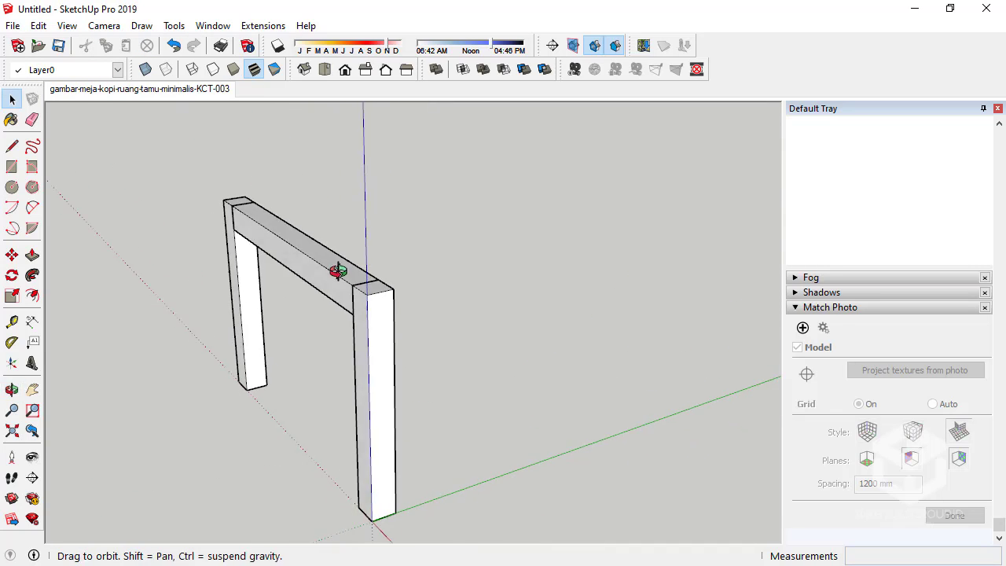
Enable the s4u-Mirror toolbar
right_click(328, 268)
key("Escape")
scroll(350, 345, "up", 5)
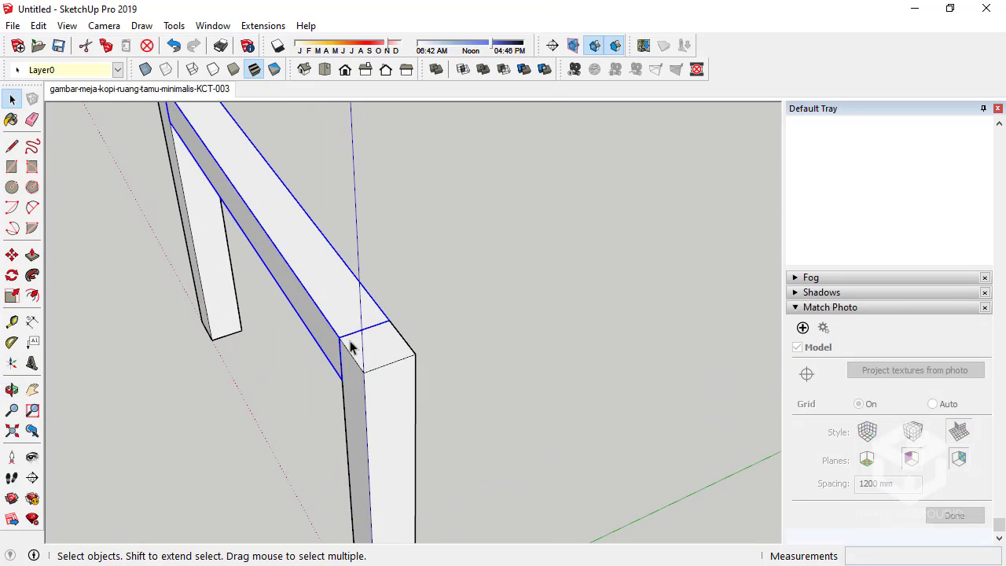
right_click(780, 76)
scroll(860, 366, "down", 4)
scroll(861, 377, "down", 4)
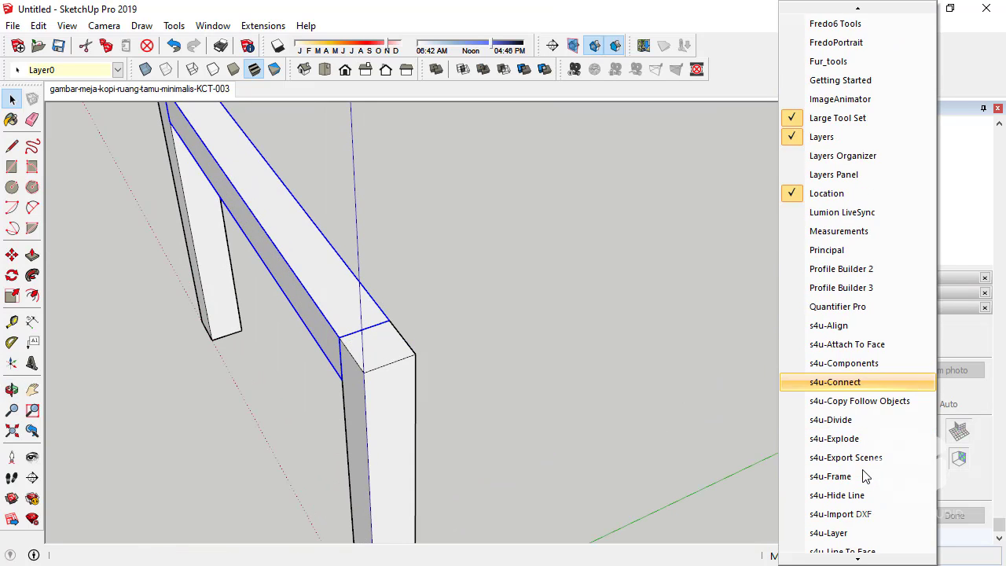
scroll(864, 476, "down", 6)
scroll(864, 475, "down", 2)
left_click(833, 289)
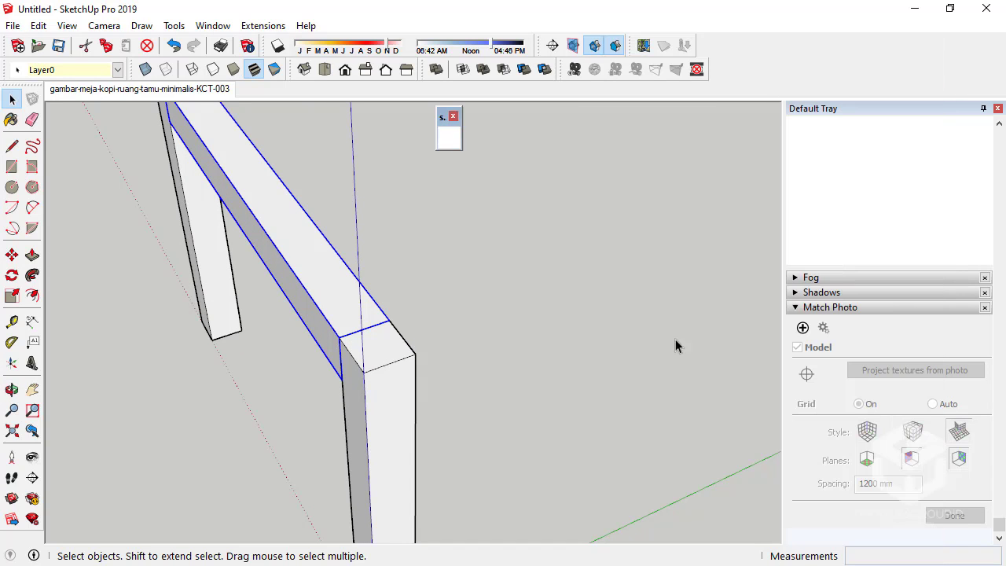
Mirror-duplicate the top rail across two points, make the copy unique, and return to the Match Photo scene
left_click(449, 138)
left_click(363, 372)
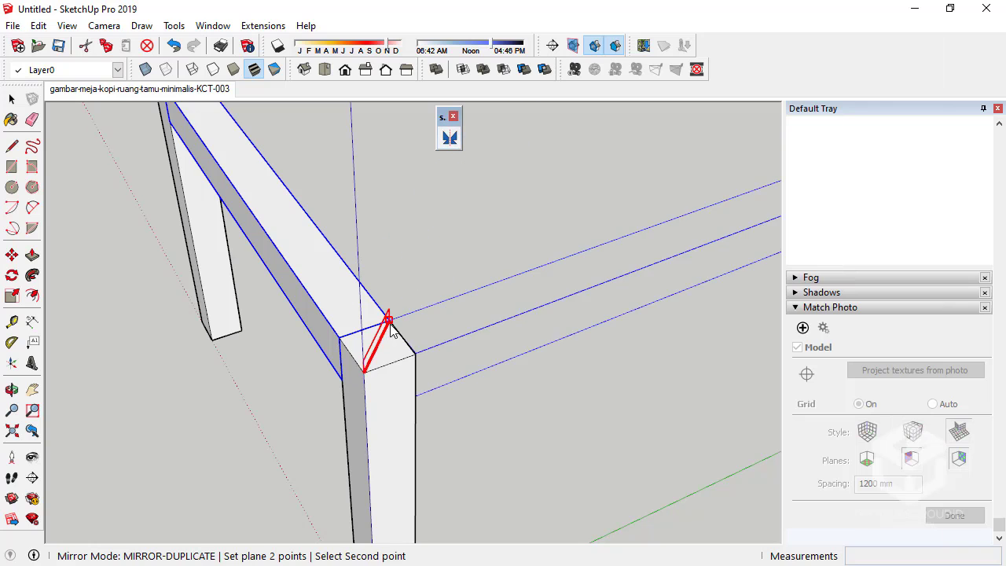
left_click(390, 325)
right_click(532, 303)
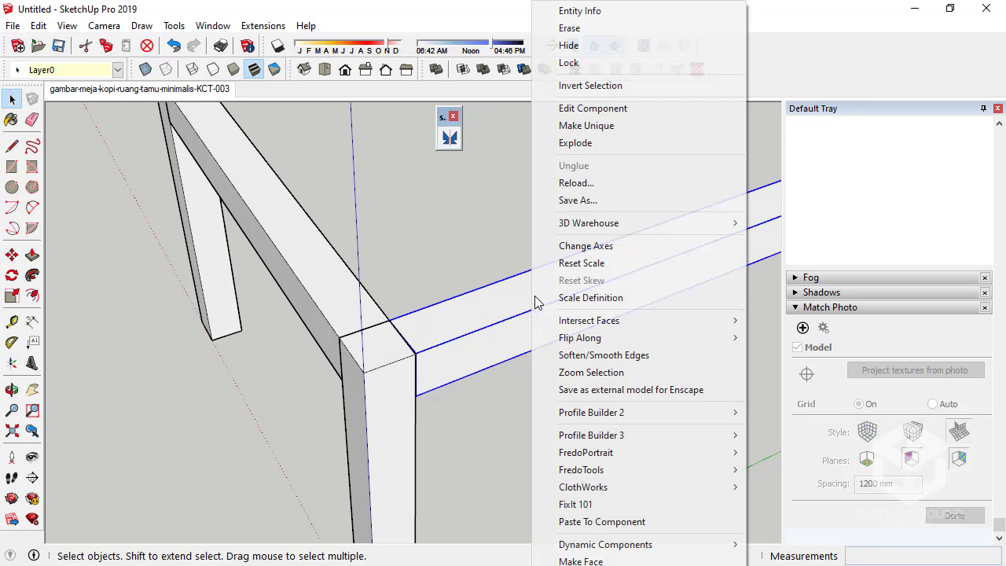
left_click(620, 126)
left_click(424, 251)
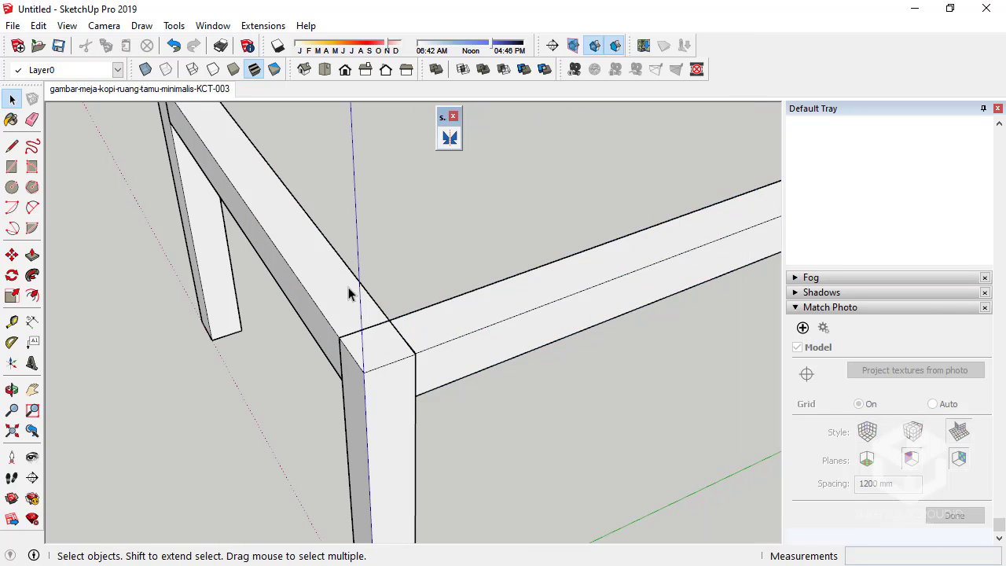
scroll(348, 291, "down", 5)
left_click(139, 89)
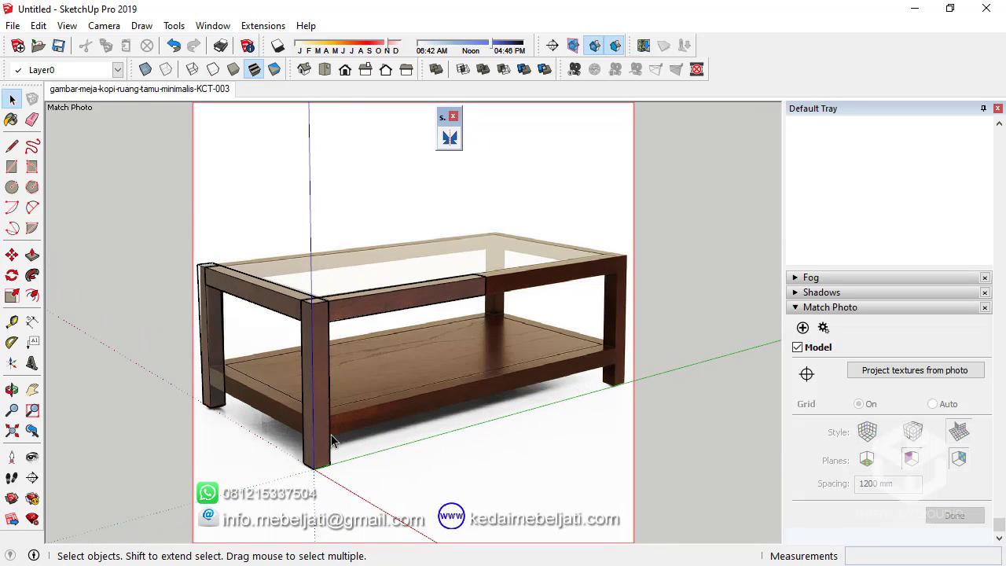
Copy the front leg 1458 mm along the green axis to the table's far right corner
left_click(330, 440)
scroll(337, 452, "up", 2)
scroll(353, 467, "up", 1)
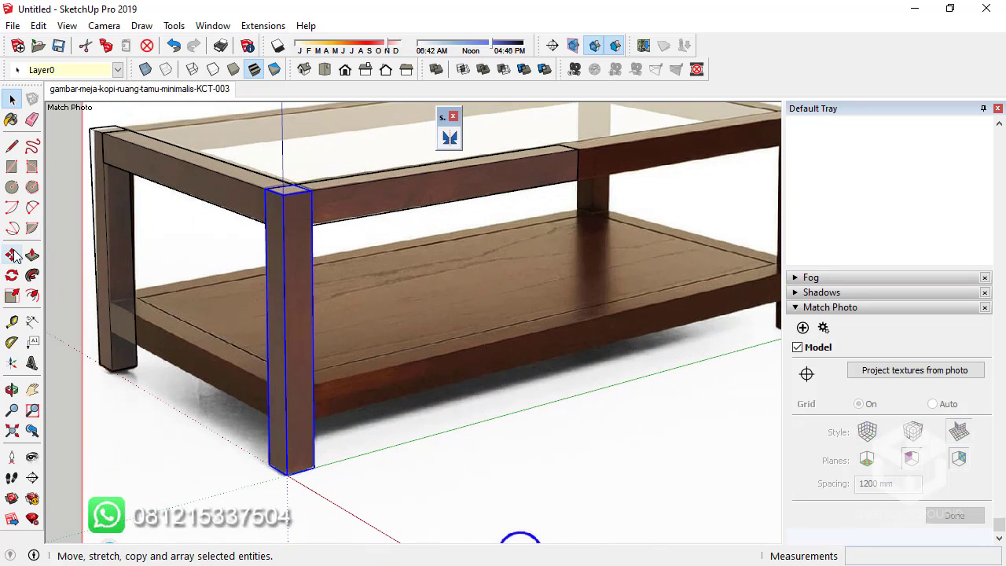
left_click(11, 255)
key("ctrl")
left_click(286, 477)
scroll(545, 398, "down", 3)
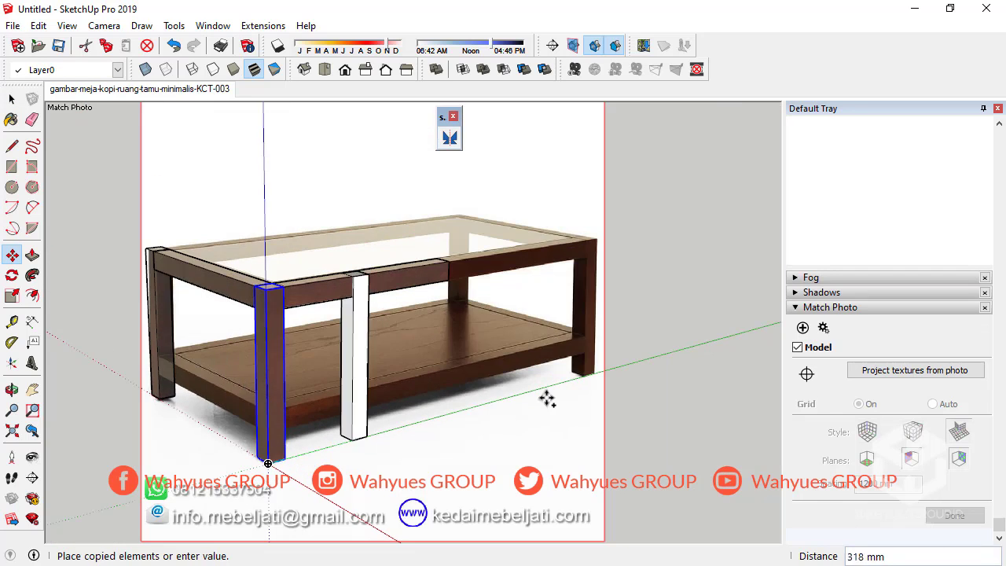
scroll(595, 377, "up", 3)
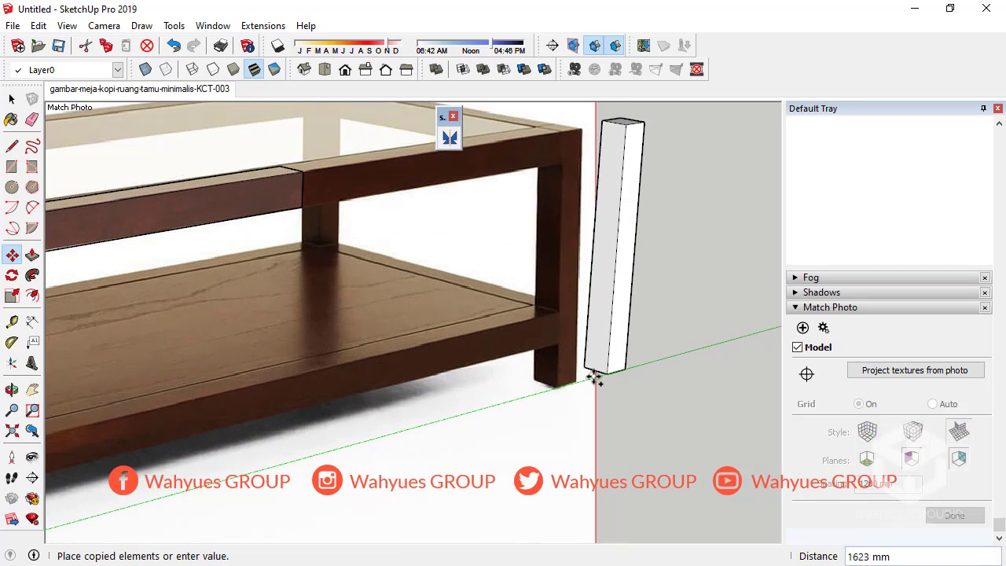
left_click(558, 392)
scroll(398, 312, "down", 3)
scroll(401, 298, "up", 1)
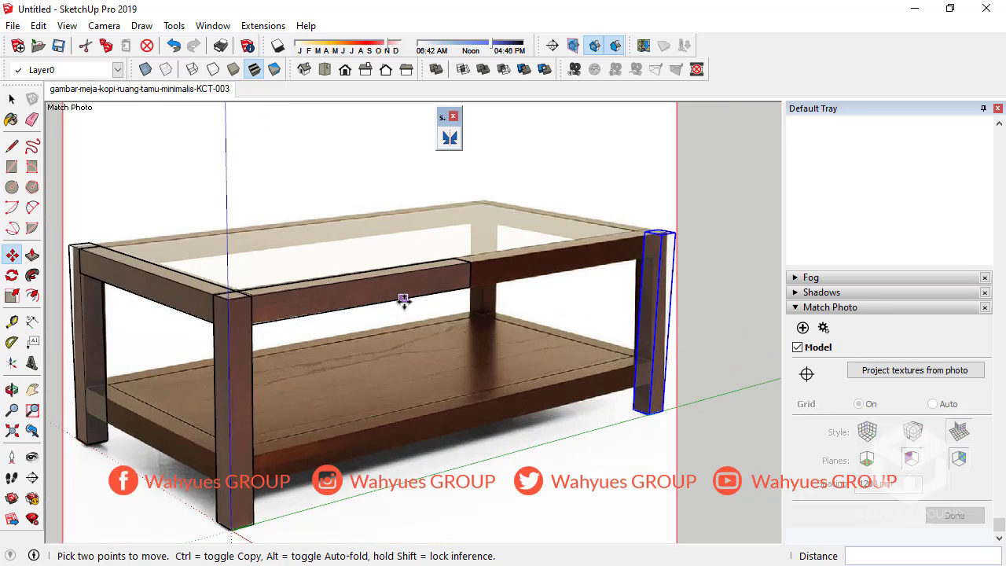
key("space")
Open the side rail group and push its end about 729 mm onto the new leg
left_click(386, 287)
mouse_move(386, 287)
middle_mouse_down()
mouse_move(180, 310)
mouse_move(366, 310)
middle_mouse_up()
double_click(366, 305)
left_click(32, 255)
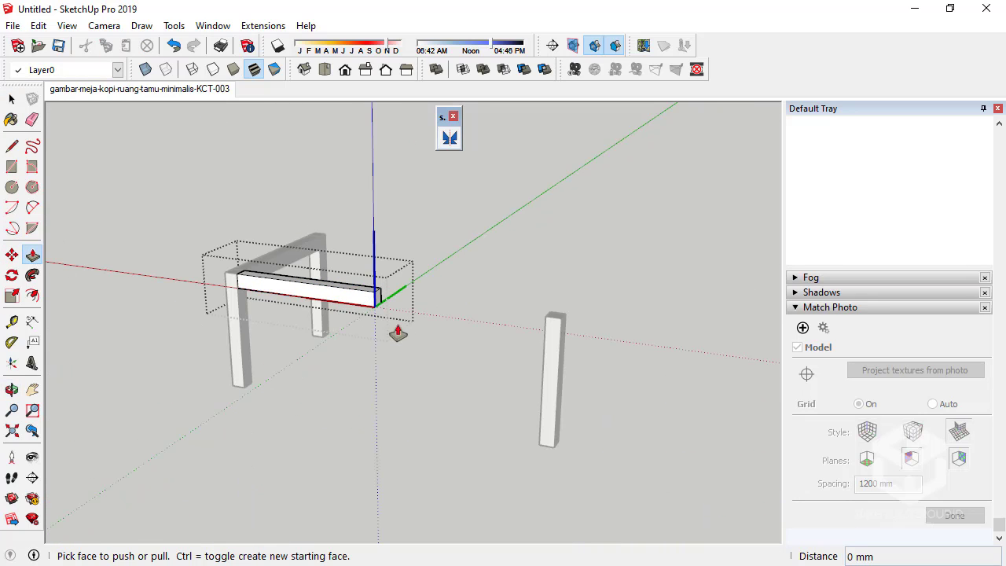
left_click_drag(385, 307, 538, 326)
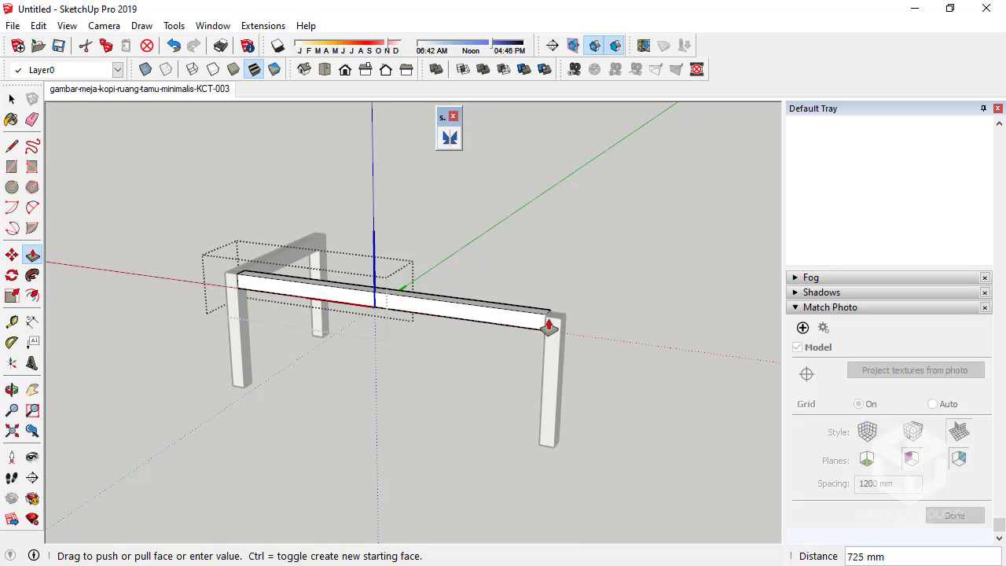
middle_click_drag(549, 325, 466, 476)
scroll(448, 455, "up", 4)
scroll(434, 442, "up", 2)
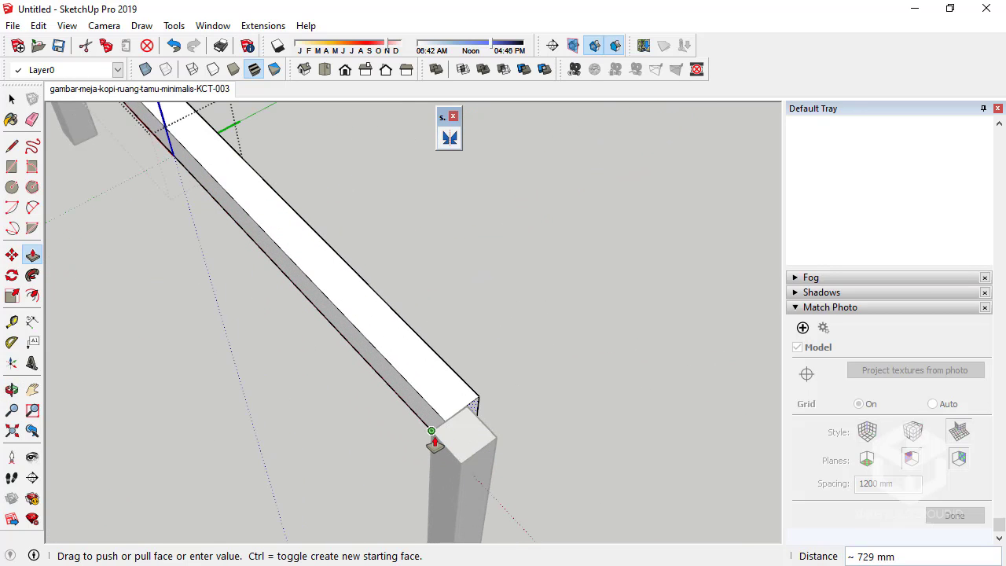
left_click(434, 440)
left_click(11, 98)
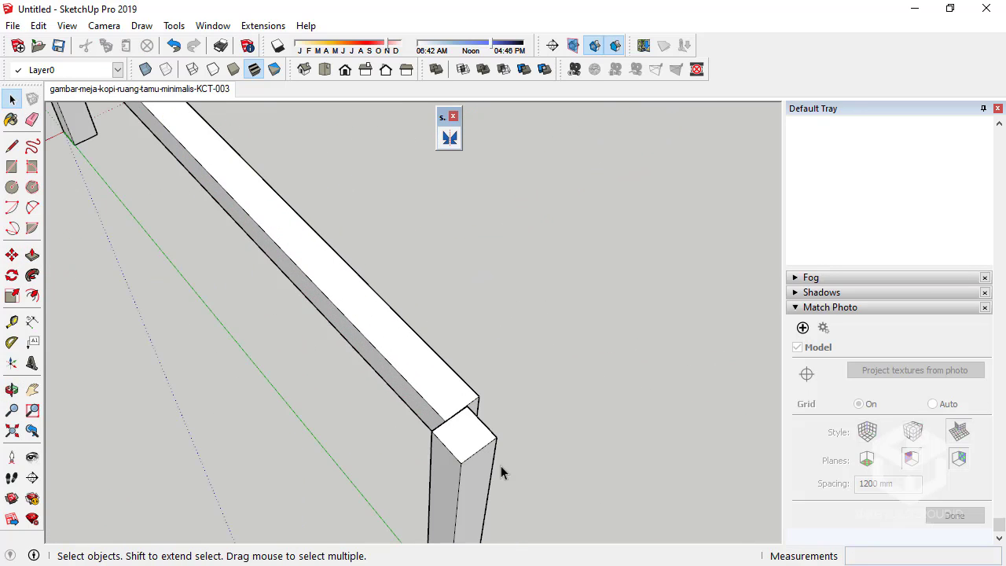
left_click(481, 471)
scroll(298, 362, "down", 5)
mouse_move(254, 299)
middle_mouse_down()
mouse_move(274, 386)
mouse_move(228, 263)
mouse_move(176, 242)
mouse_move(191, 207)
mouse_move(185, 198)
mouse_move(173, 204)
mouse_move(187, 211)
middle_mouse_up()
Orbit around the frame to inspect the side rail and the leg's underside
left_click_drag(173, 219, 557, 404)
key("space")
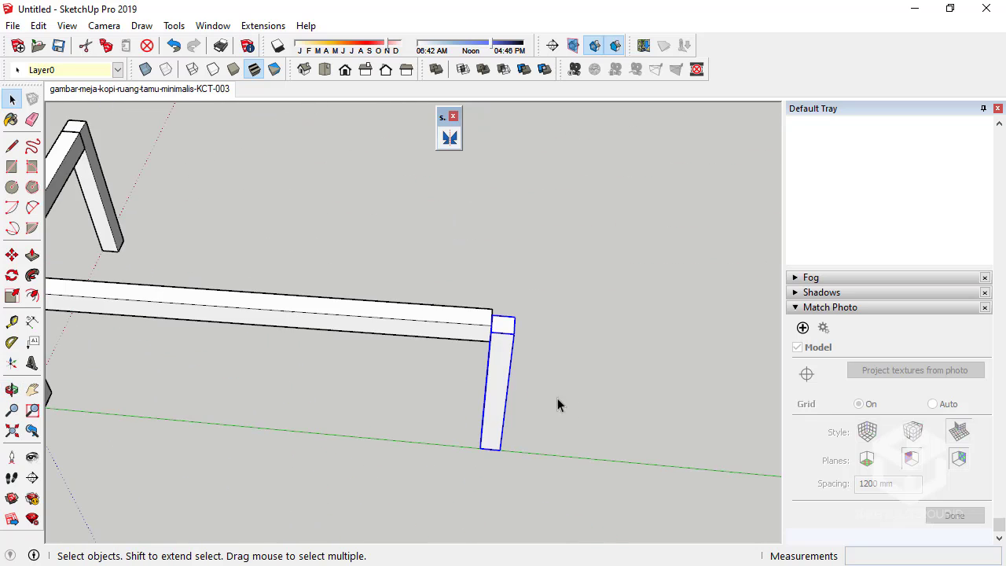
left_click(440, 347)
scroll(420, 388, "down", 5)
mouse_move(419, 388)
middle_mouse_down()
mouse_move(411, 397)
mouse_move(420, 317)
mouse_move(404, 364)
middle_mouse_up()
left_click(410, 390)
scroll(380, 390, "up", 3)
scroll(380, 390, "up", 2)
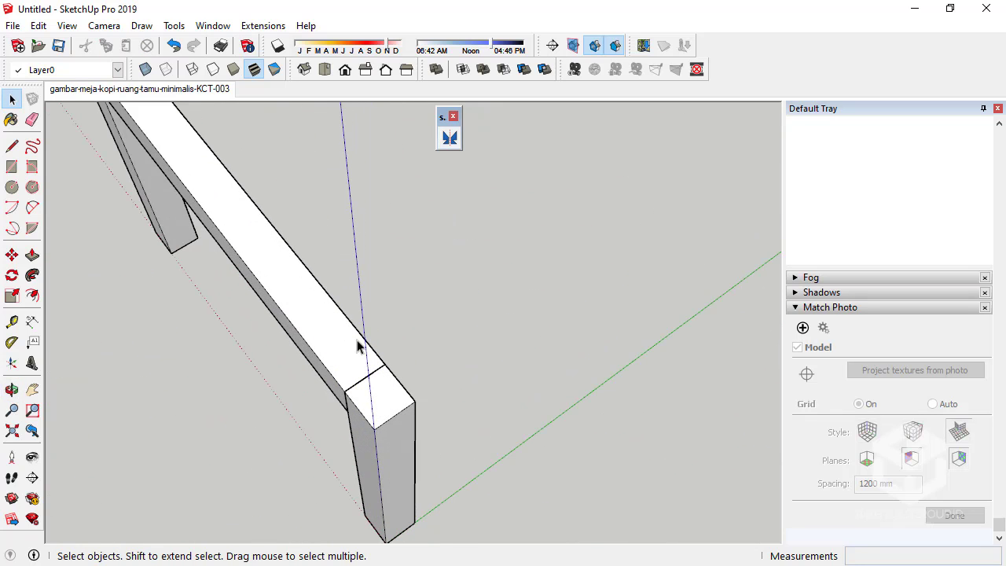
scroll(292, 341, "up", 2)
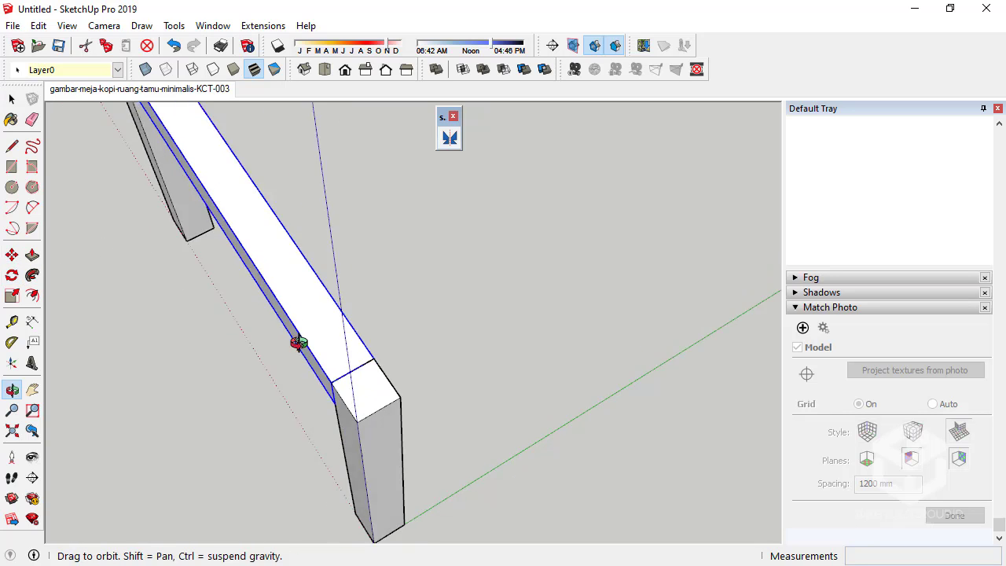
mouse_move(292, 341)
middle_mouse_down()
mouse_move(259, 285)
mouse_move(278, 298)
mouse_move(322, 498)
middle_mouse_up()
scroll(279, 308, "up", 2)
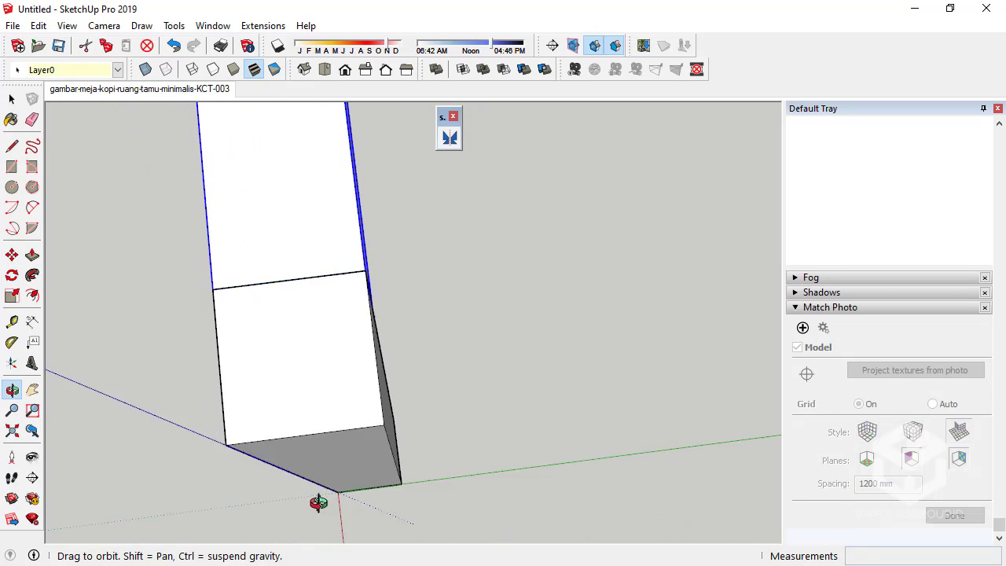
scroll(354, 344, "down", 2)
Switch to a parallel-projection Top view and pick the leg corner with the Mirror tool
left_click(324, 69)
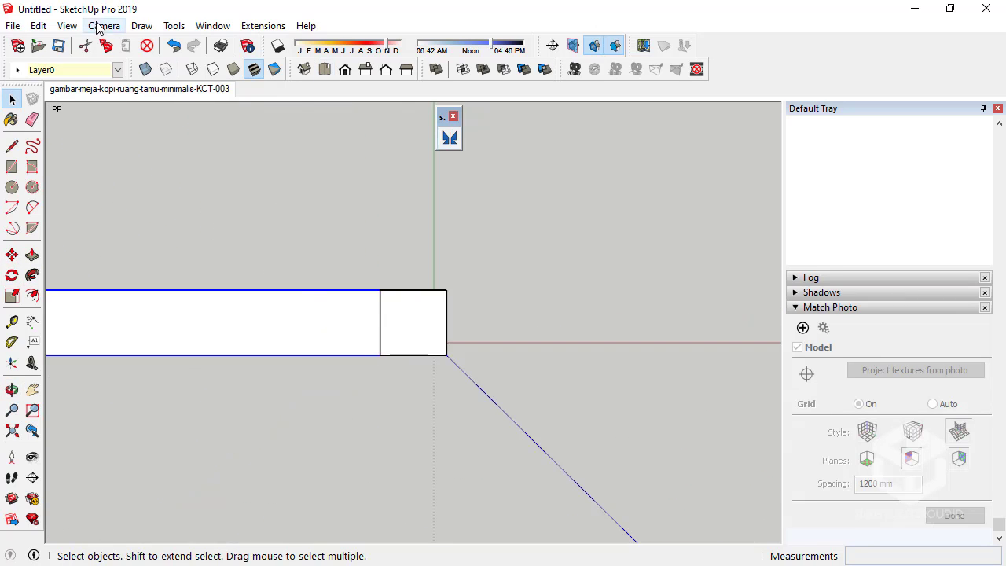
left_click(104, 26)
left_click(146, 99)
scroll(555, 337, "up", 1)
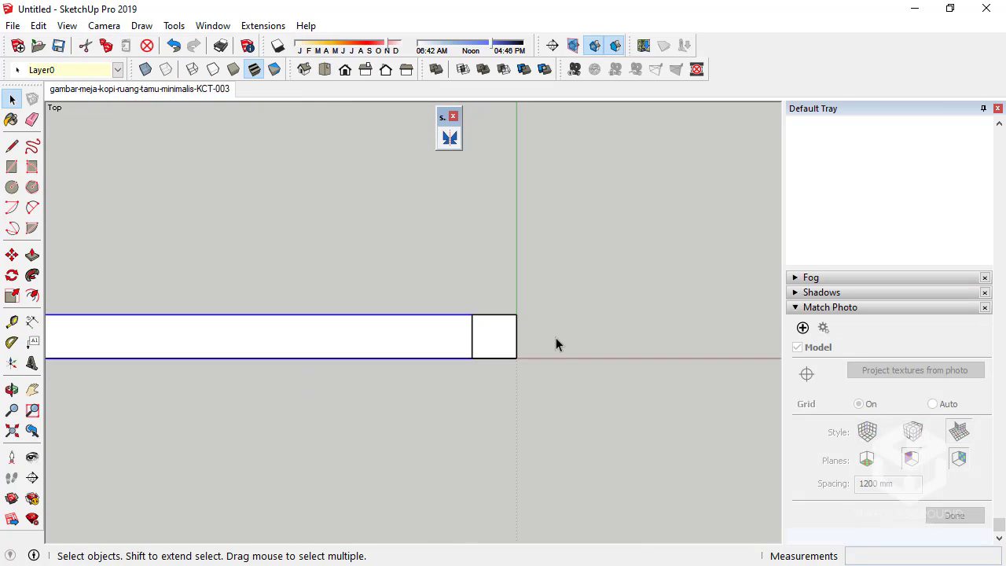
scroll(539, 334, "down", 2)
scroll(540, 335, "up", 2)
left_click(449, 139)
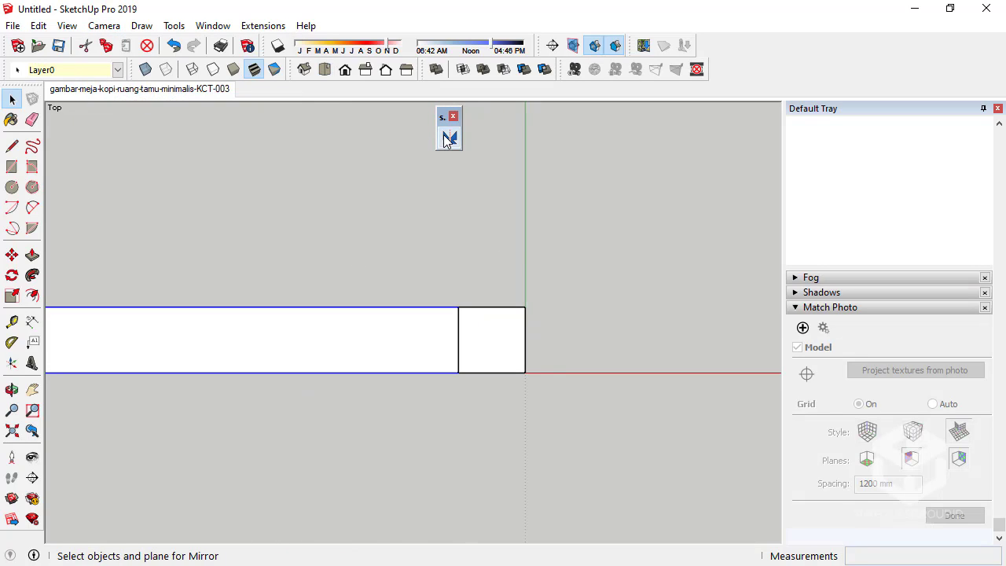
left_click(525, 373)
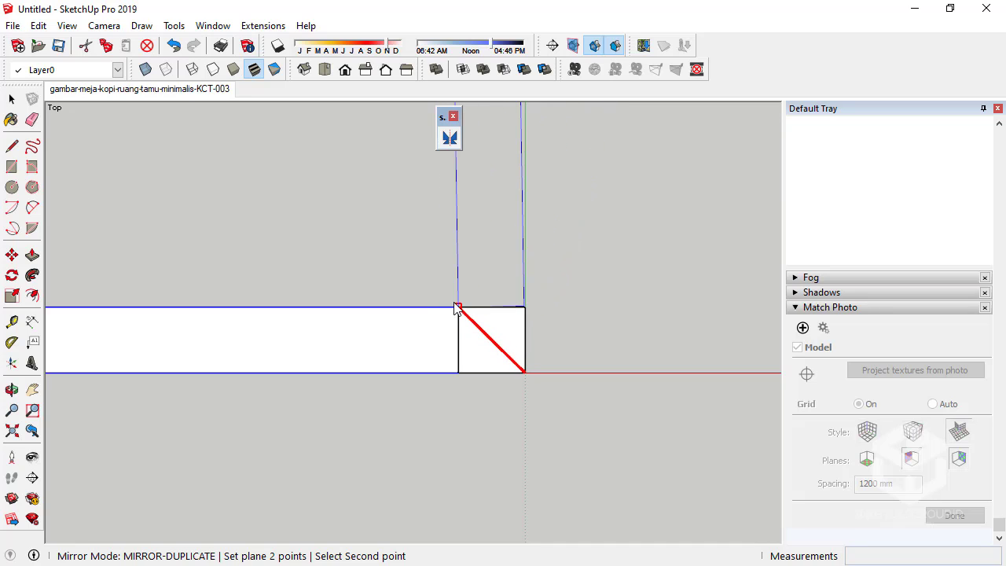
scroll(552, 333, "down", 2)
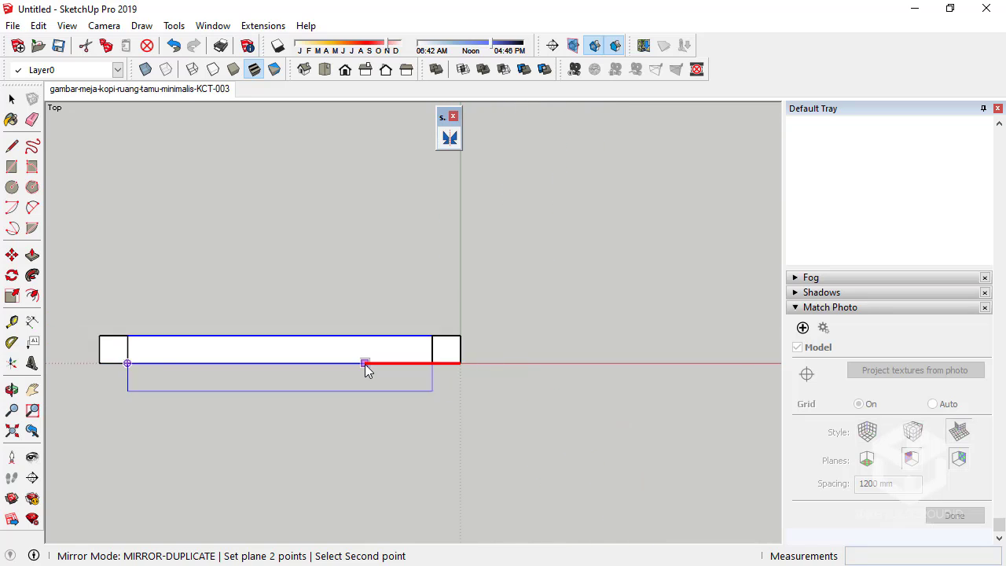
left_click(366, 364)
scroll(447, 335, "up", 3)
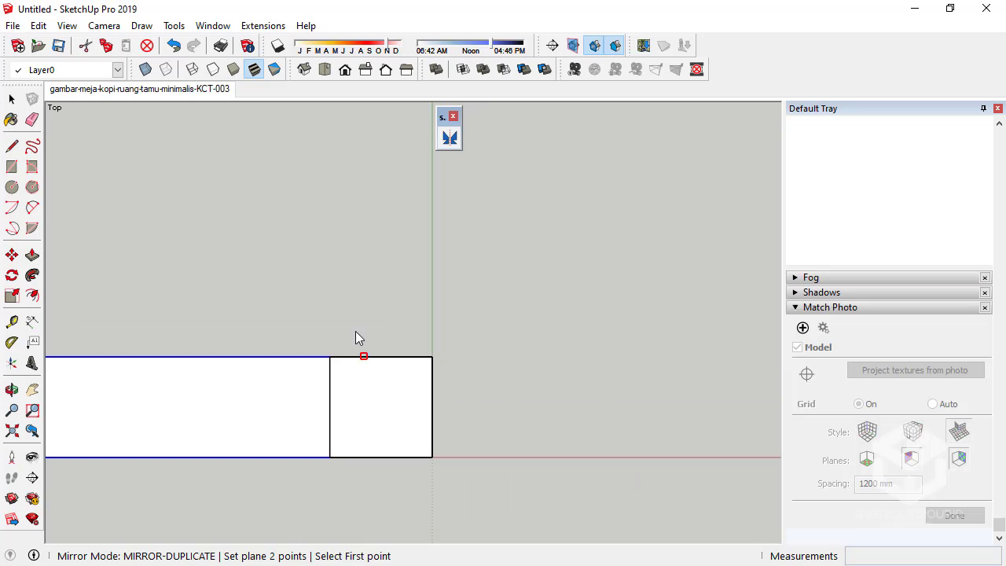
Rotate a copy of the top rail 90° about the leg corner and move it onto that corner
left_click(17, 281)
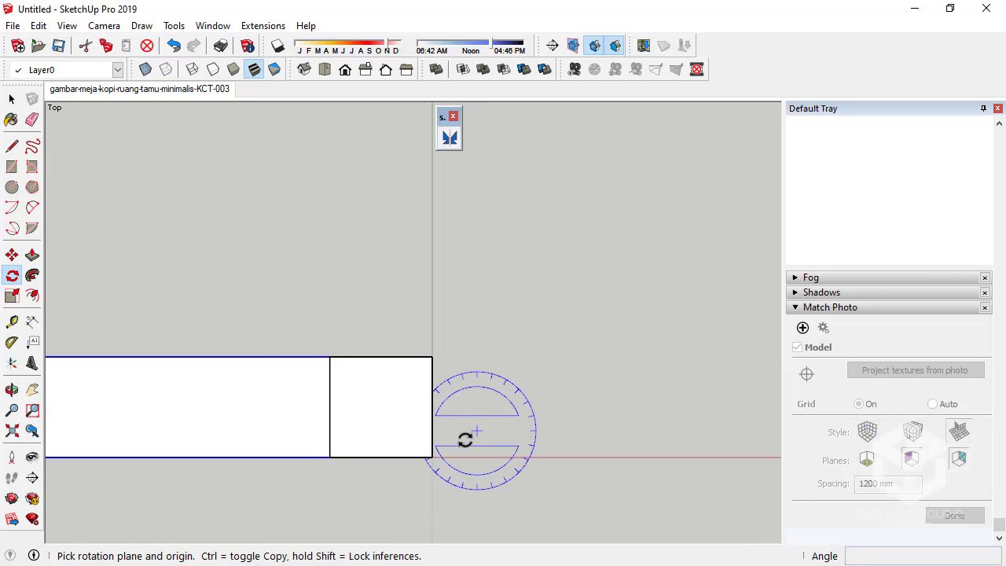
left_click(333, 456)
left_click(428, 343)
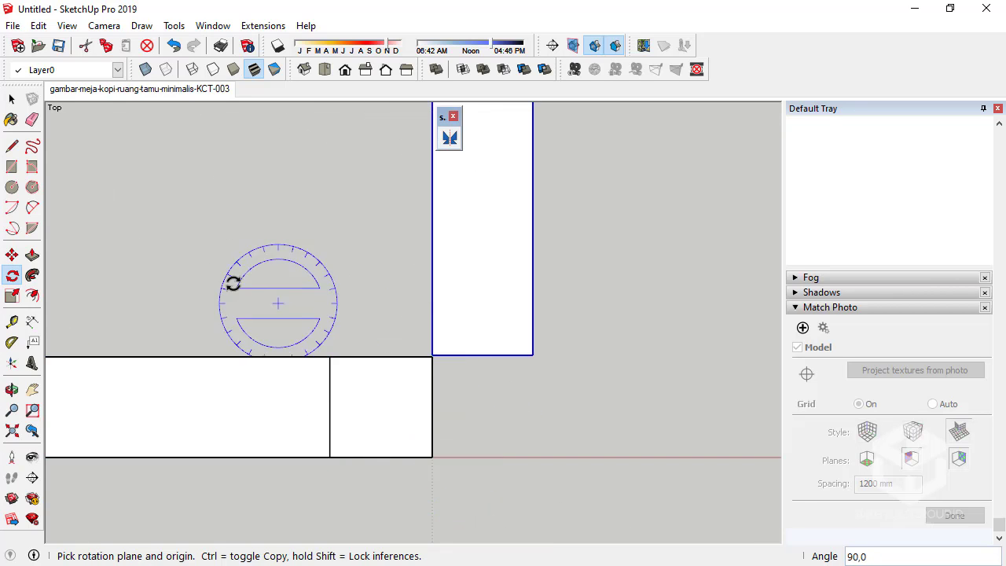
left_click(12, 255)
left_click(434, 355)
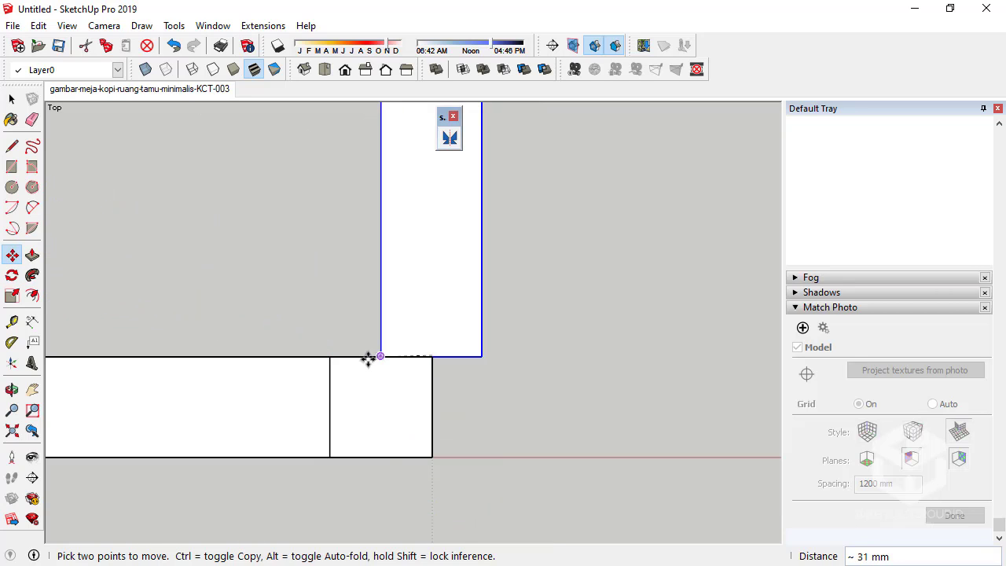
left_click(333, 357)
Orbit and zoom around the rail corner joint to check it from several angles
mouse_move(333, 358)
middle_mouse_down()
mouse_move(204, 280)
mouse_move(157, 291)
mouse_move(529, 173)
middle_mouse_up()
scroll(373, 336, "up", 3)
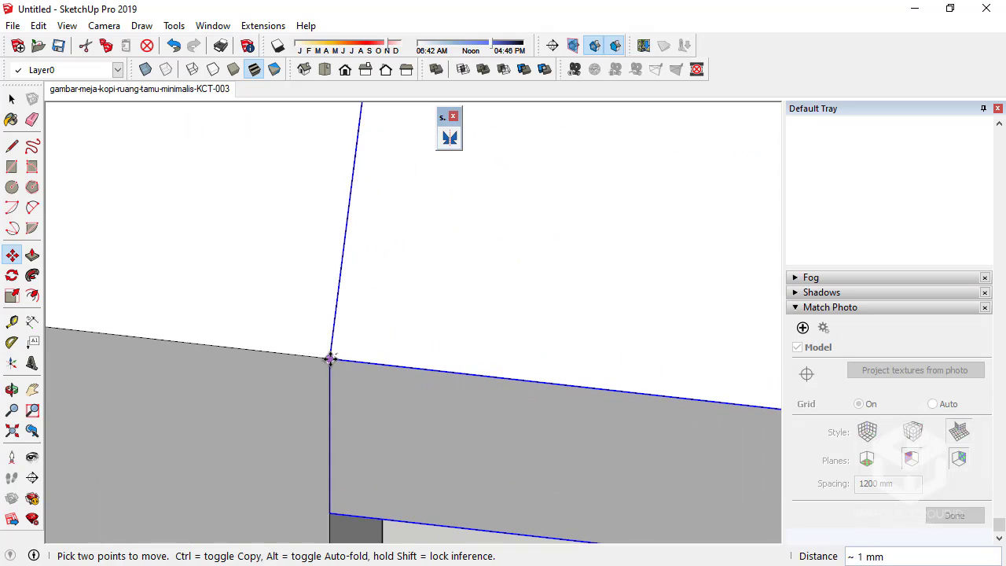
scroll(281, 399, "down", 3)
mouse_move(288, 377)
middle_mouse_down()
mouse_move(520, 429)
mouse_move(460, 442)
mouse_move(524, 469)
mouse_move(532, 494)
mouse_move(355, 406)
middle_mouse_up()
scroll(298, 353, "up", 3)
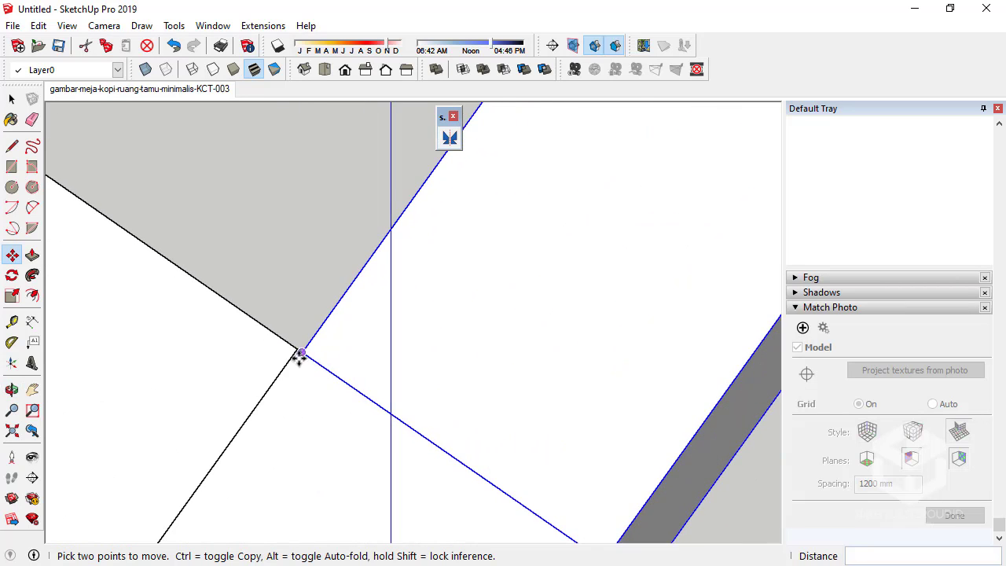
scroll(305, 364, "up", 2)
scroll(326, 206, "down", 1)
scroll(324, 208, "down", 2)
scroll(348, 307, "down", 2)
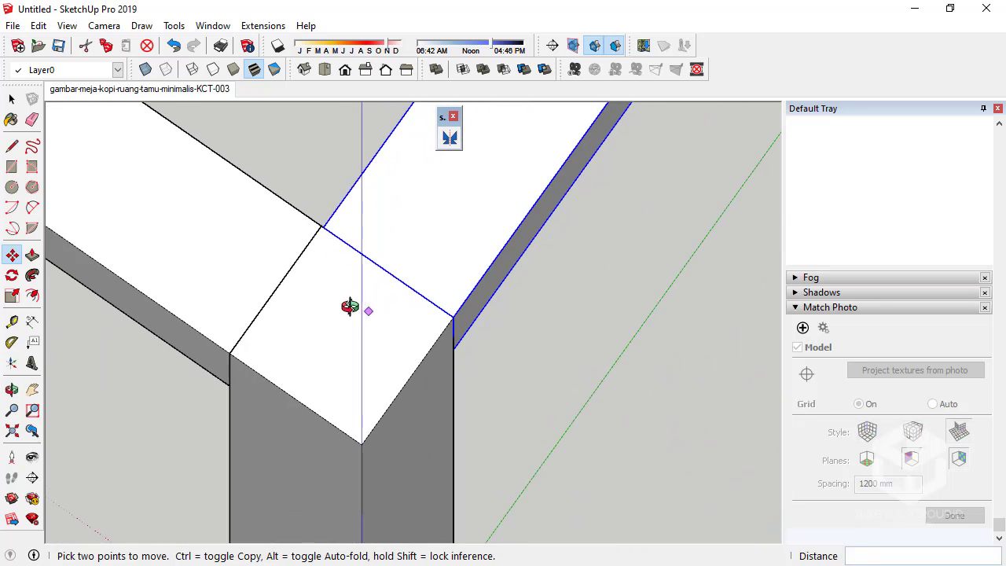
scroll(341, 309, "down", 1)
scroll(341, 321, "down", 1)
mouse_move(341, 322)
middle_mouse_down()
mouse_move(359, 213)
mouse_move(325, 229)
mouse_move(372, 225)
middle_mouse_up()
scroll(327, 306, "up", 2)
scroll(310, 380, "down", 2)
scroll(310, 381, "down", 5)
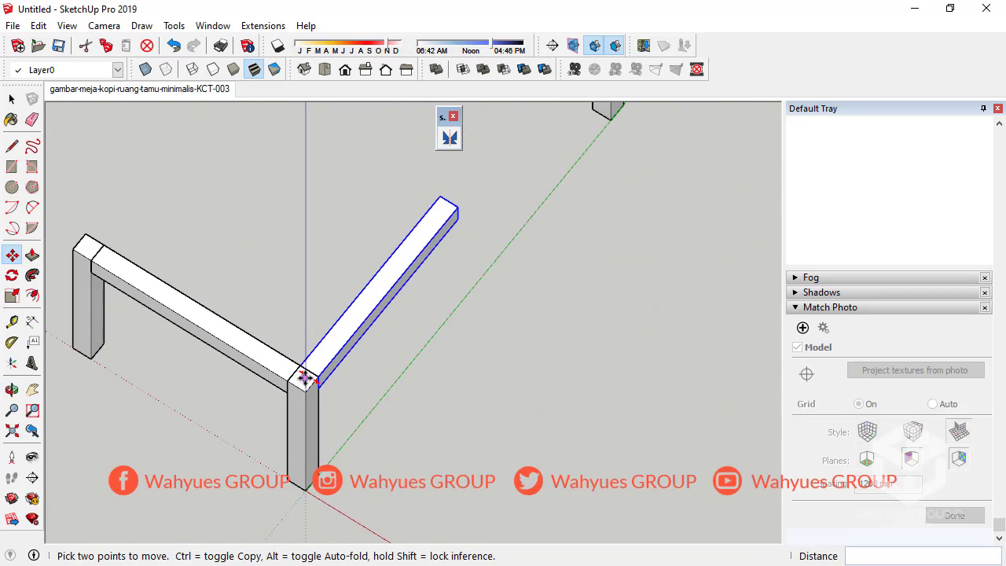
scroll(299, 374, "down", 1)
Make the new side rail unique and push its end 730 mm to the far leg
left_click(12, 99)
right_click(359, 322)
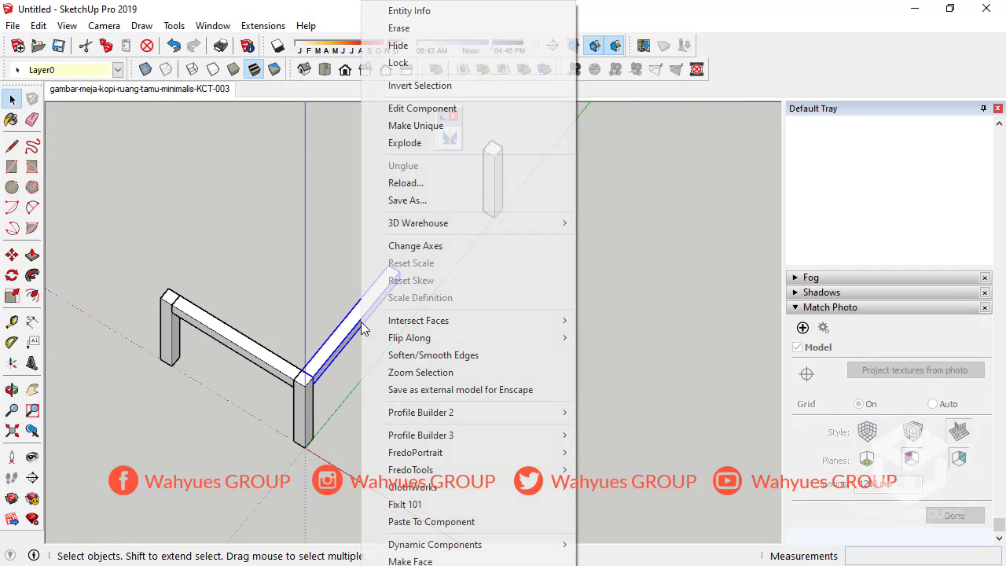
left_click(448, 124)
mouse_move(430, 260)
middle_mouse_down()
mouse_move(452, 285)
mouse_move(439, 285)
middle_mouse_up()
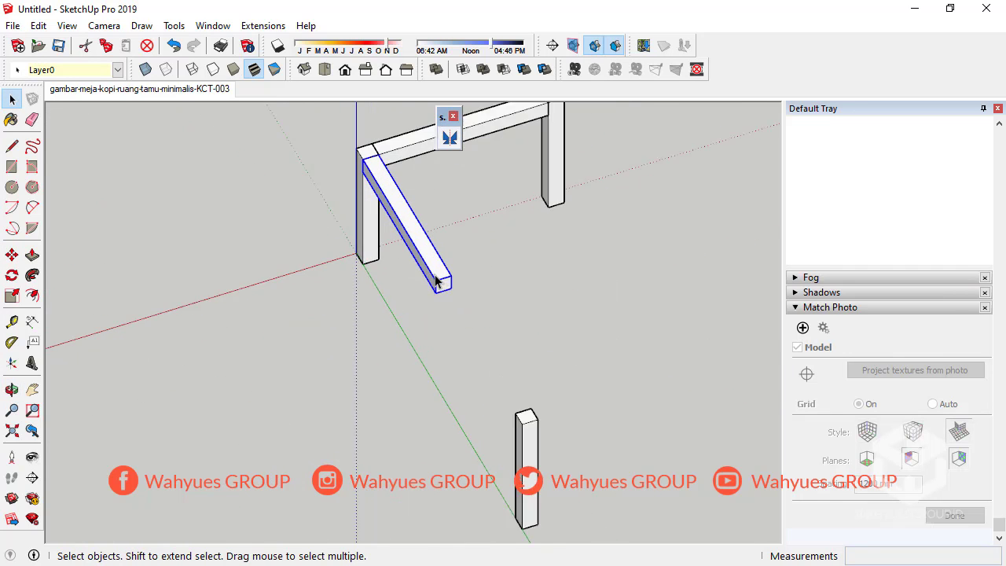
scroll(388, 287, "up", 3)
left_click(32, 254)
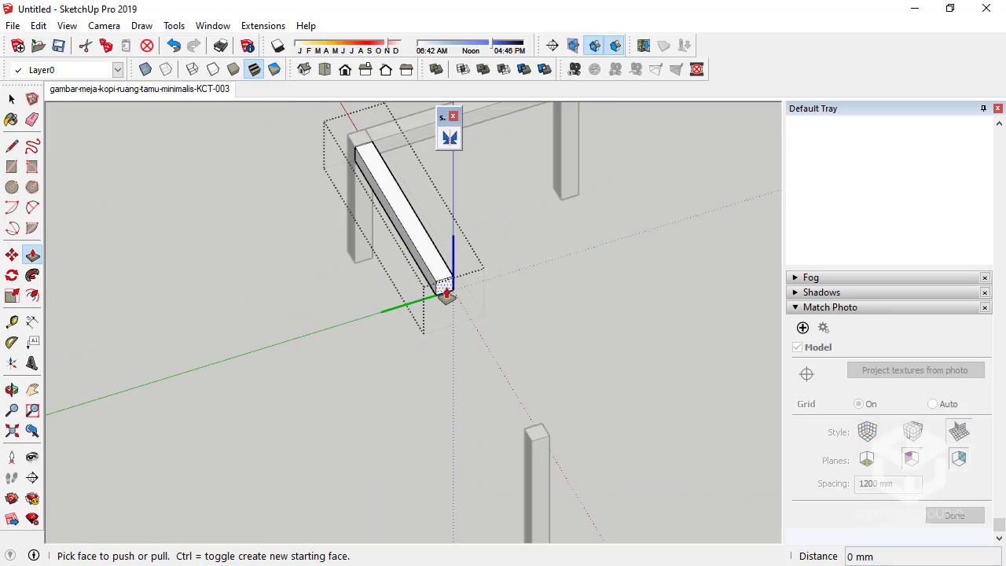
left_click_drag(445, 295, 515, 442)
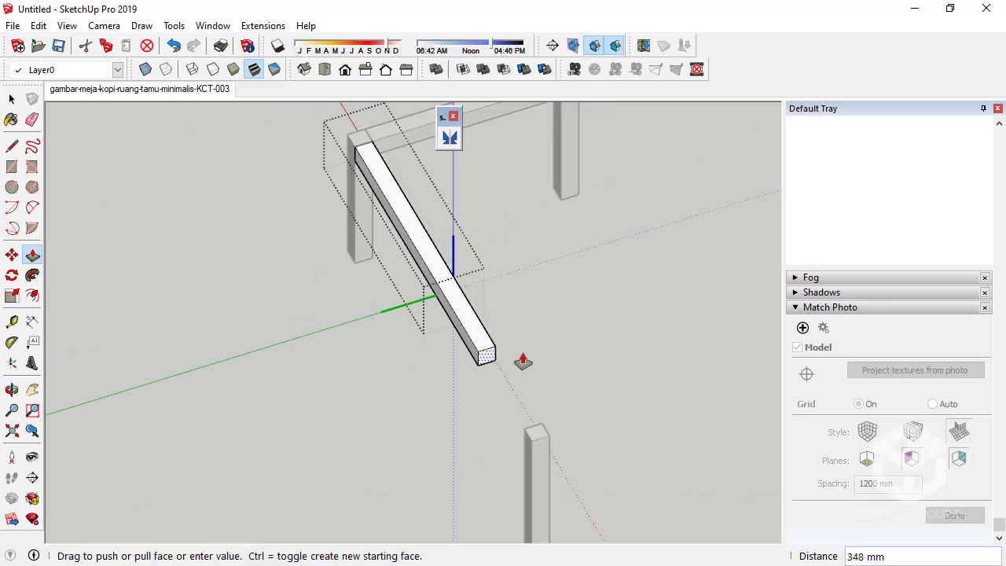
left_click(545, 432)
middle_click_drag(554, 439, 345, 370)
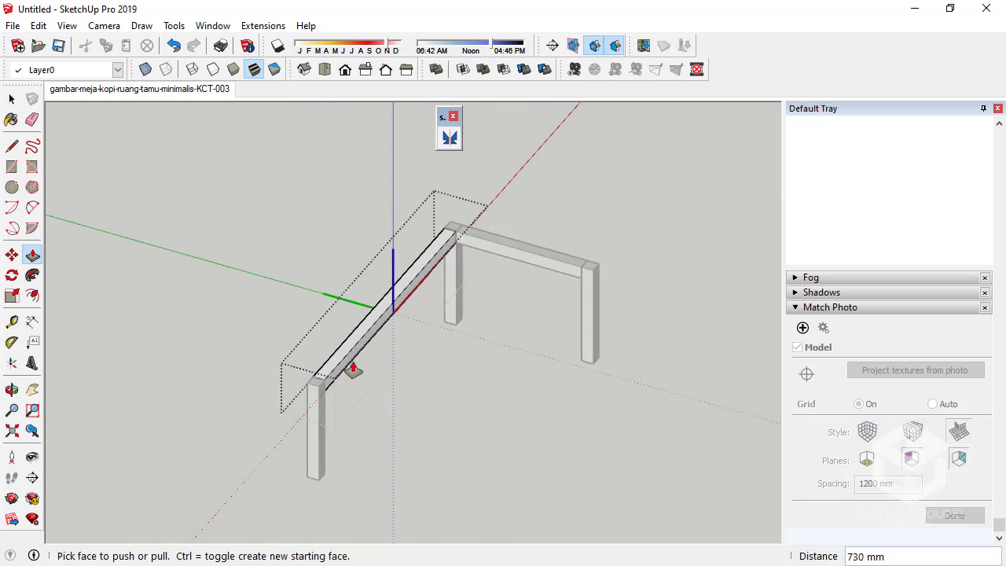
key("space")
mouse_move(210, 172)
middle_mouse_down()
mouse_move(461, 332)
mouse_move(461, 314)
mouse_move(445, 465)
middle_mouse_up()
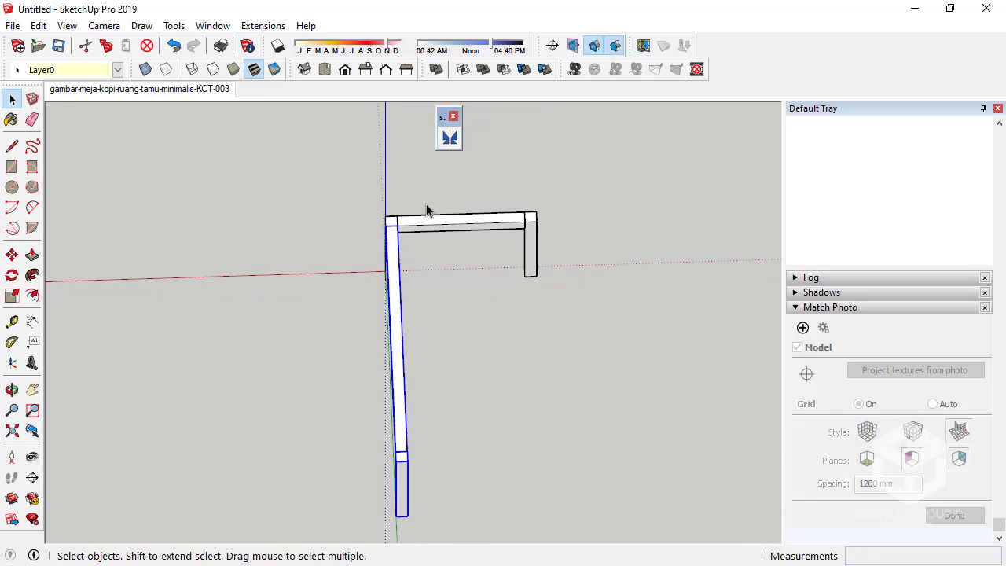
scroll(451, 211, "up", 3)
scroll(477, 213, "up", 2)
left_click(449, 137)
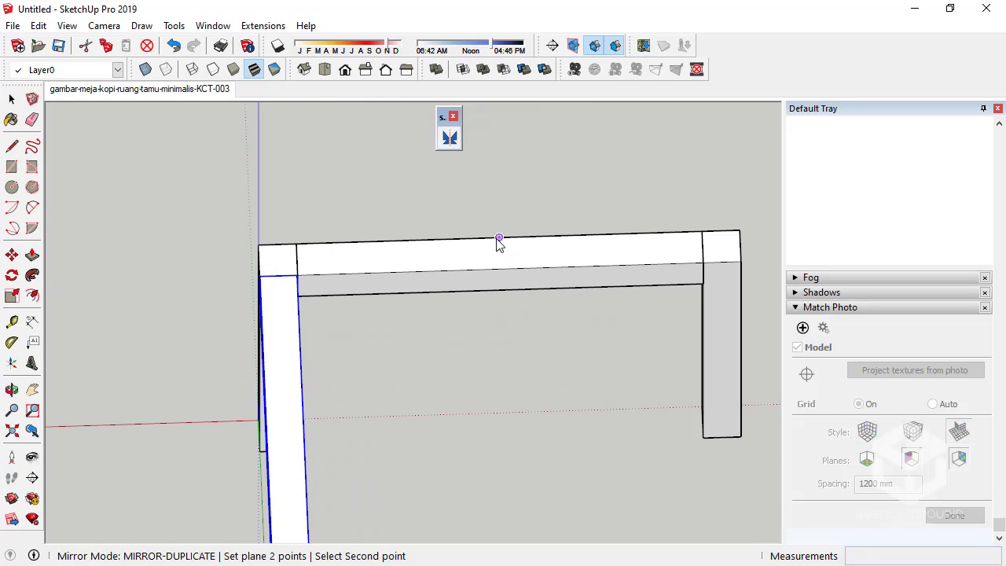
left_click(517, 333)
scroll(324, 326, "down", 4)
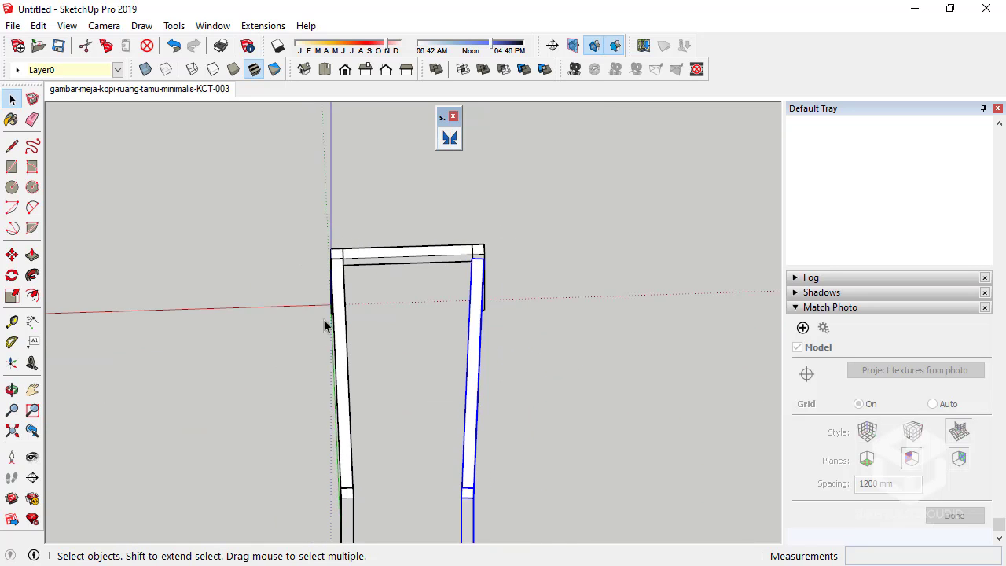
mouse_move(324, 326)
middle_mouse_down()
mouse_move(662, 262)
mouse_move(571, 356)
middle_mouse_up()
key("ctrl+z")
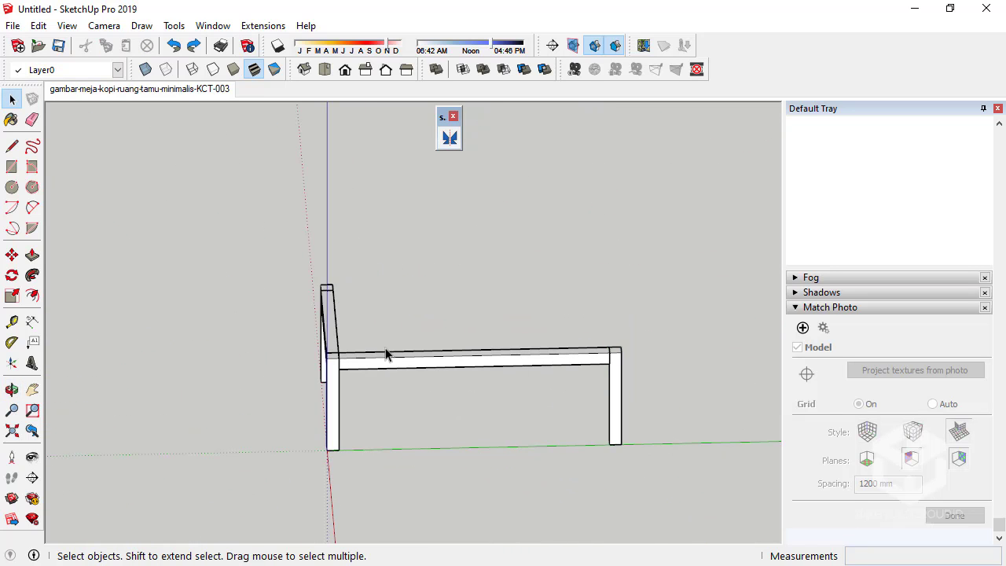
scroll(346, 360, "up", 1)
scroll(339, 359, "up", 3)
mouse_move(319, 345)
middle_mouse_down()
mouse_move(336, 433)
mouse_move(536, 371)
mouse_move(641, 218)
mouse_move(440, 117)
mouse_move(300, 278)
mouse_move(281, 389)
middle_mouse_up()
scroll(334, 425, "up", 3)
scroll(332, 422, "down", 2)
scroll(281, 388, "down", 3)
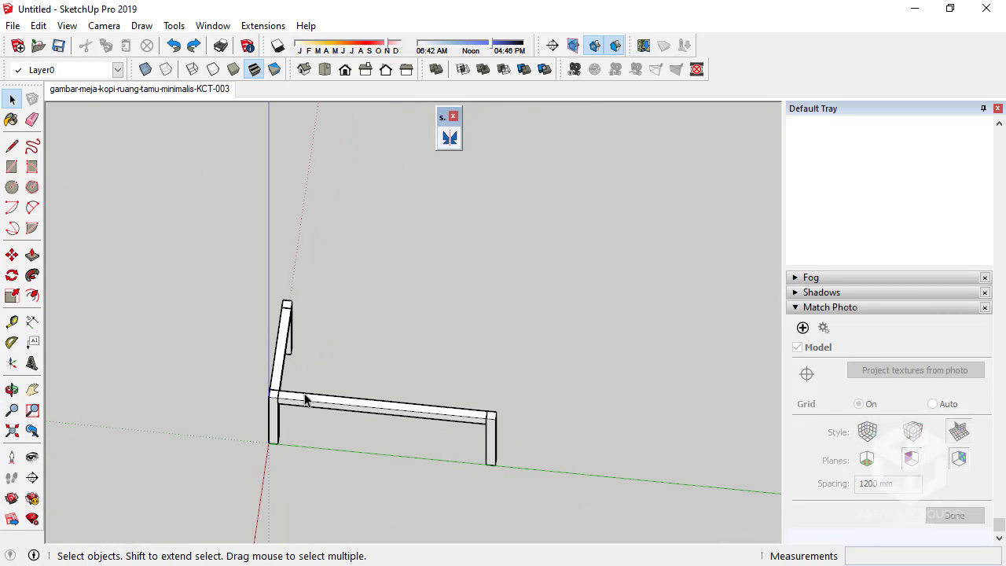
scroll(279, 352, "up", 3)
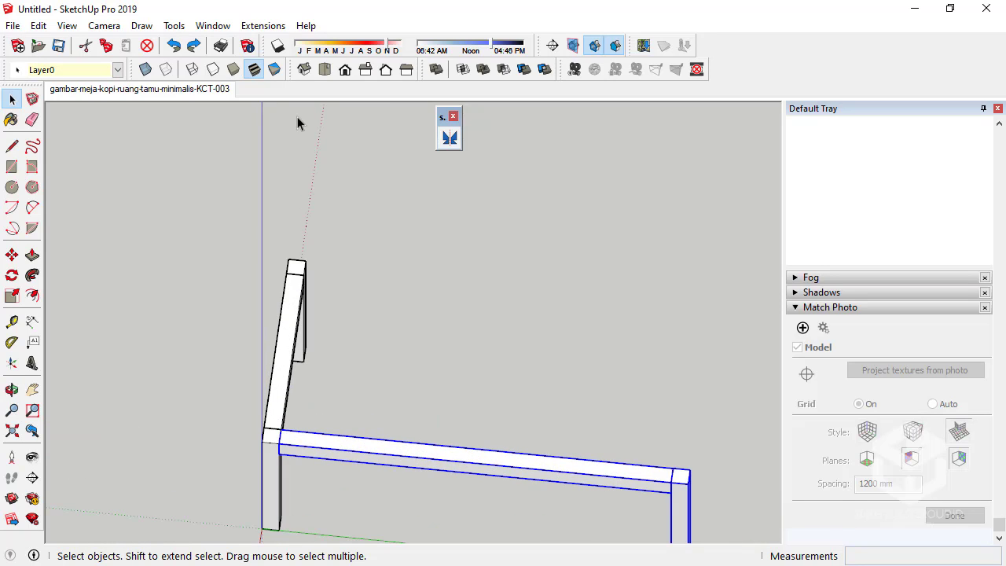
Switch to the flat Top view looking straight down on the frame
left_click(326, 69)
left_click(110, 28)
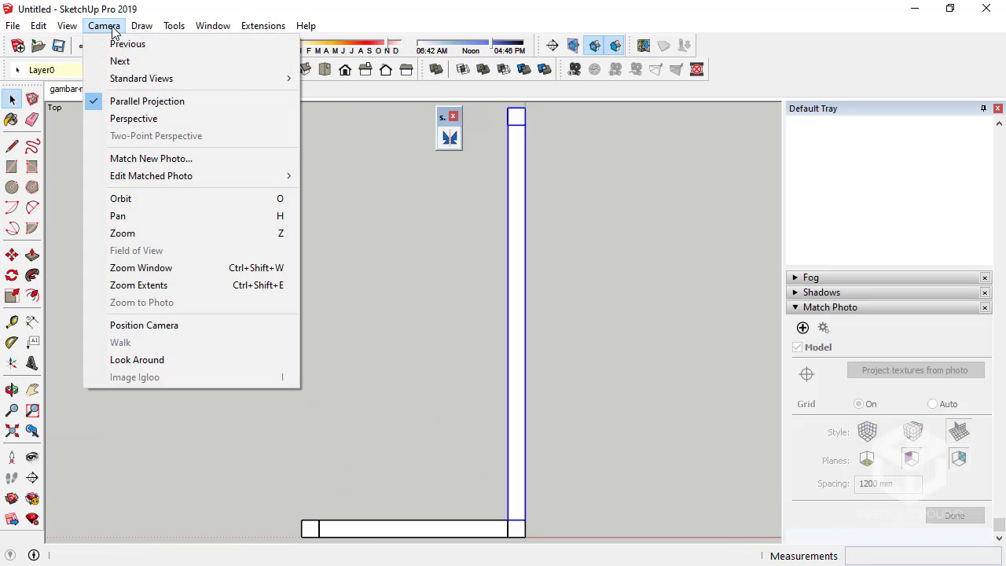
left_click(131, 45)
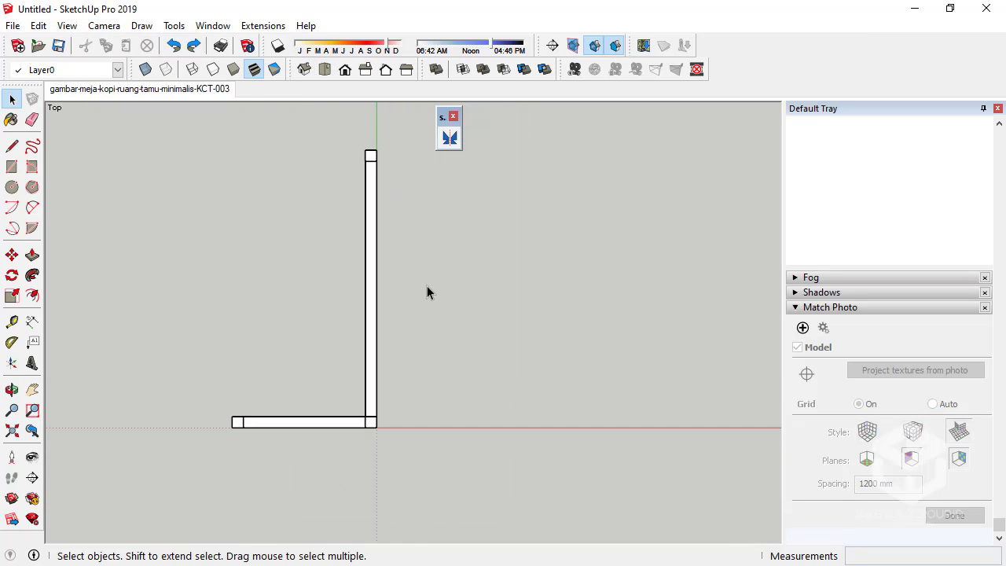
scroll(329, 353, "up", 3)
scroll(369, 511, "up", 3)
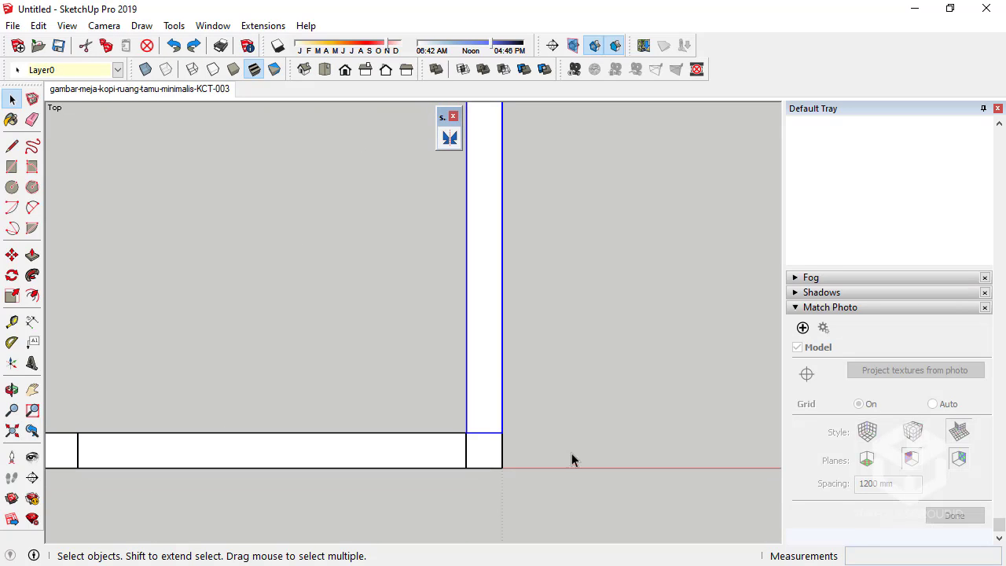
Mirror the side rail and its leg to the frame's opposite side
left_click(450, 142)
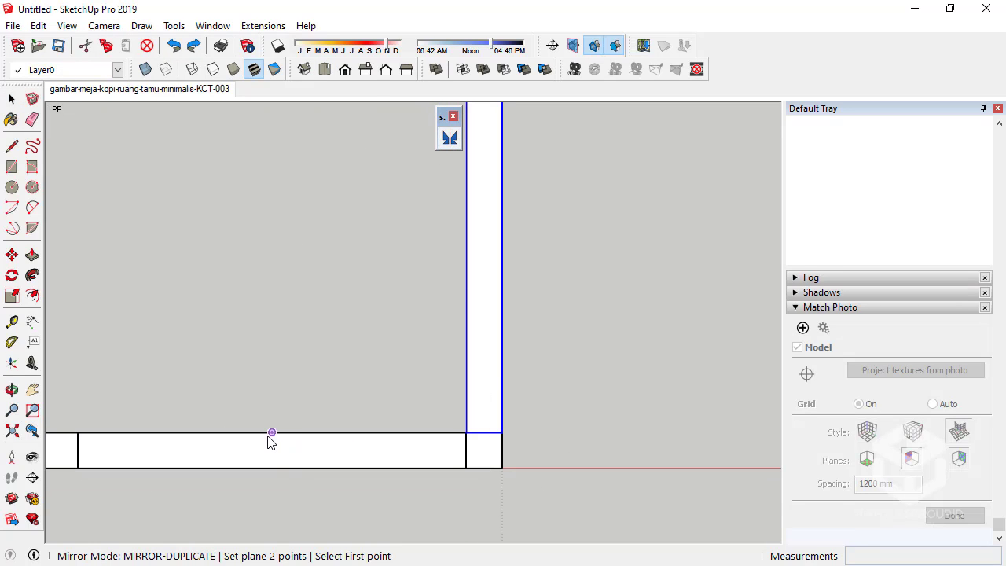
left_click(277, 327)
scroll(290, 369, "down", 2)
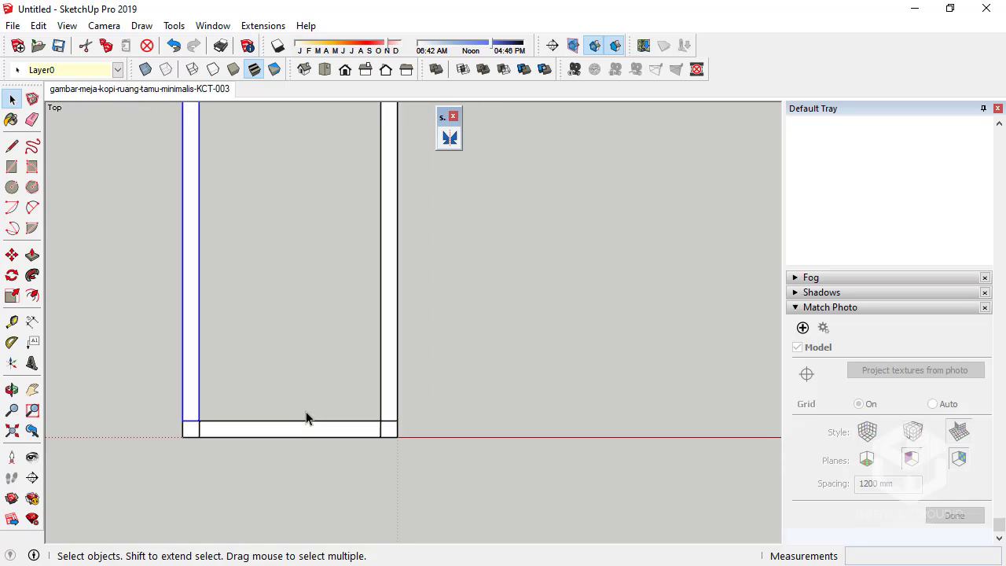
scroll(305, 412, "down", 2)
scroll(323, 428, "down", 2)
scroll(334, 439, "up", 3)
Mirror the front rail across the side rail's midpoint to close the frame's back
left_click(263, 390)
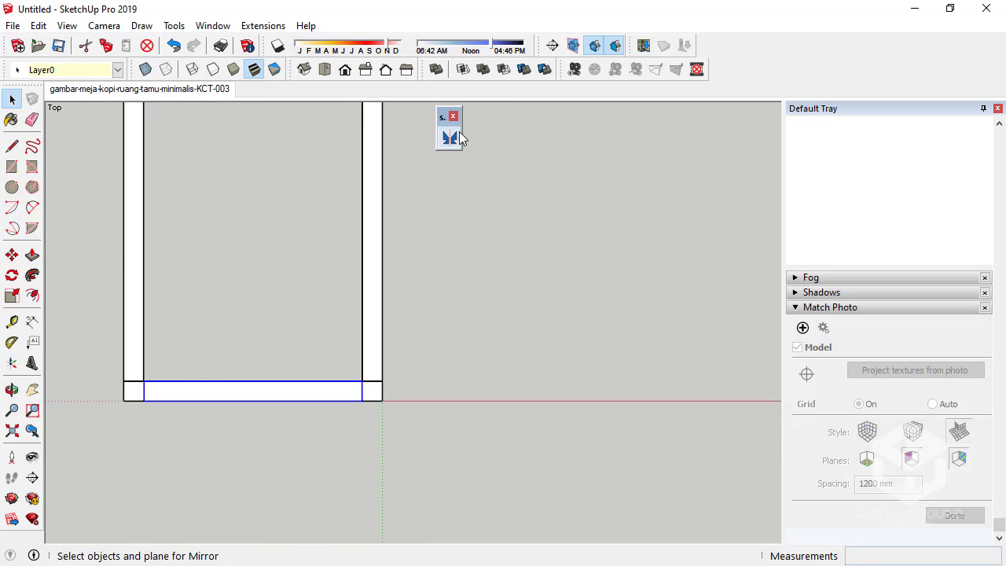
scroll(259, 534, "down", 1)
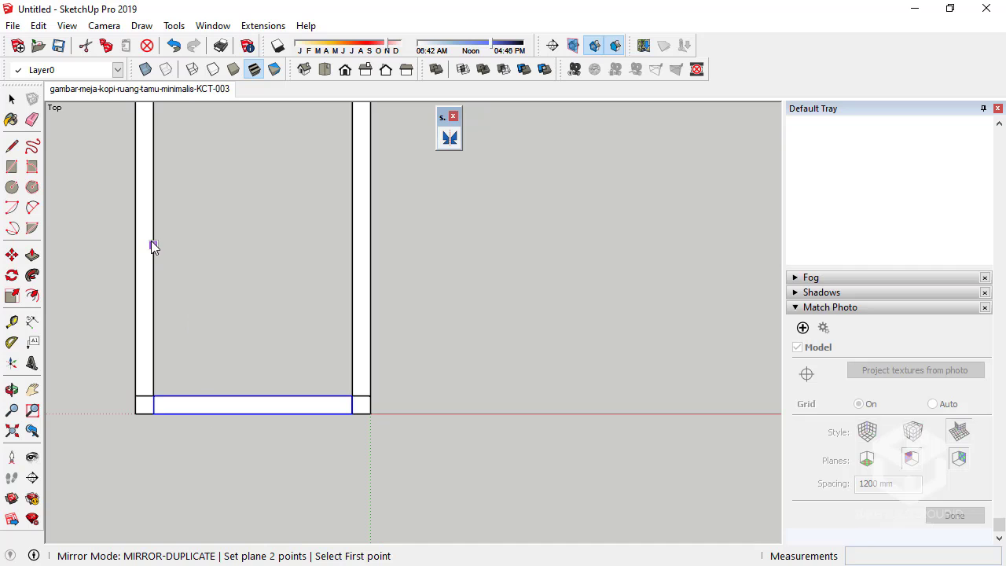
left_click(154, 187)
left_click(235, 188)
scroll(278, 431, "down", 2)
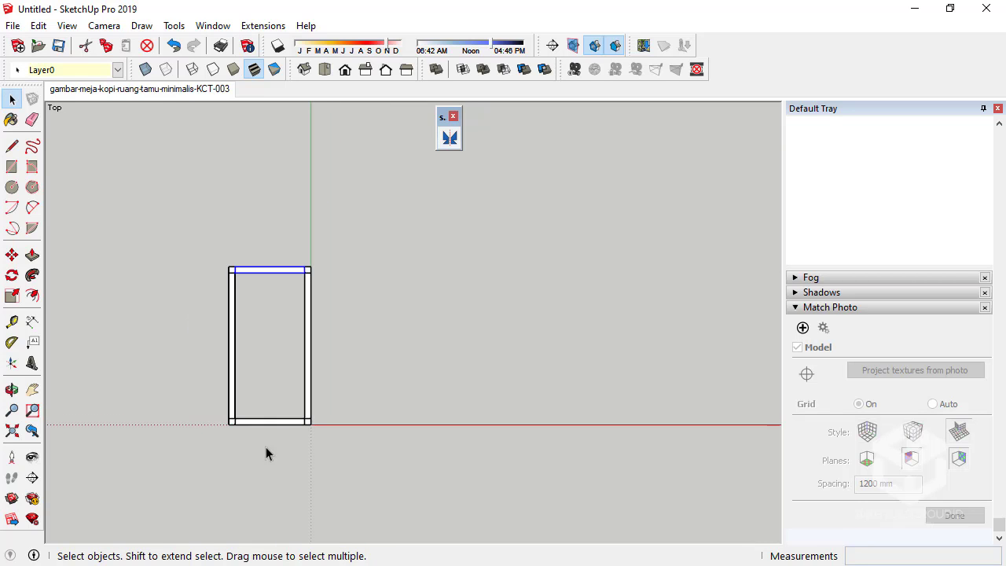
mouse_move(266, 446)
middle_mouse_down()
mouse_move(263, 267)
mouse_move(305, 337)
mouse_move(336, 363)
middle_mouse_up()
scroll(263, 267, "up", 3)
scroll(286, 323, "up", 2)
scroll(373, 325, "up", 2)
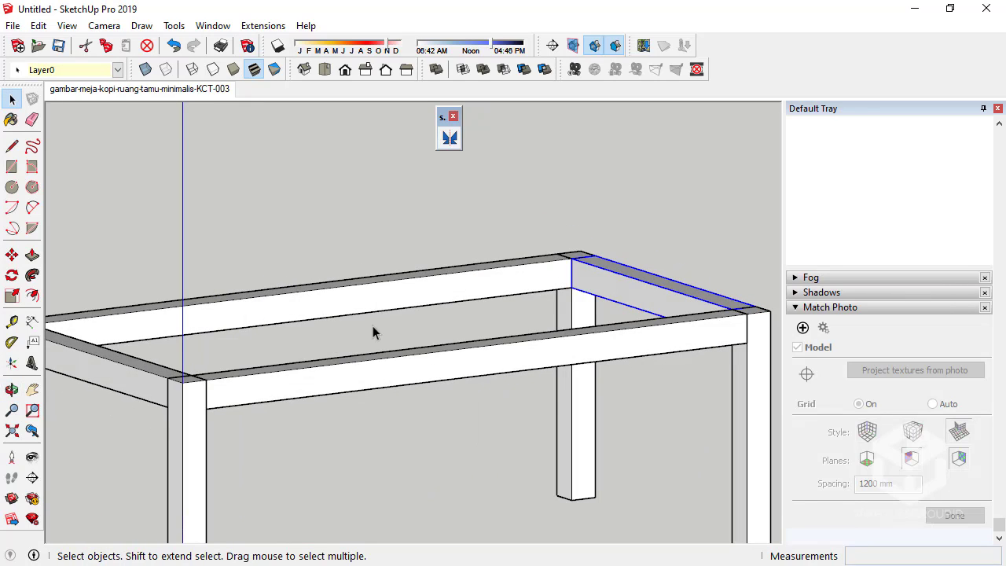
Copy the top rail rectangle 382 mm straight down to form the lower shelf frame
left_click(188, 91)
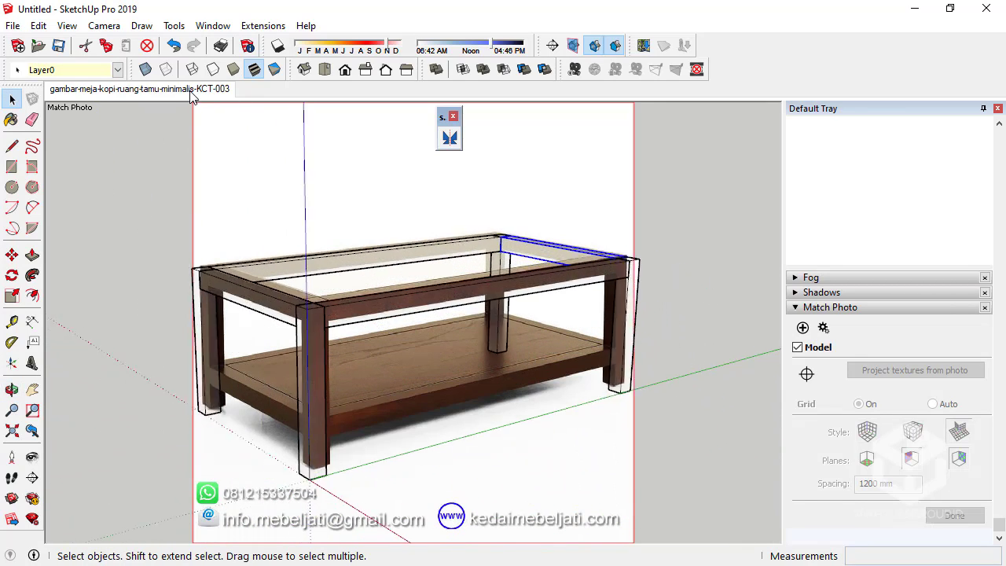
scroll(275, 420, "up", 2)
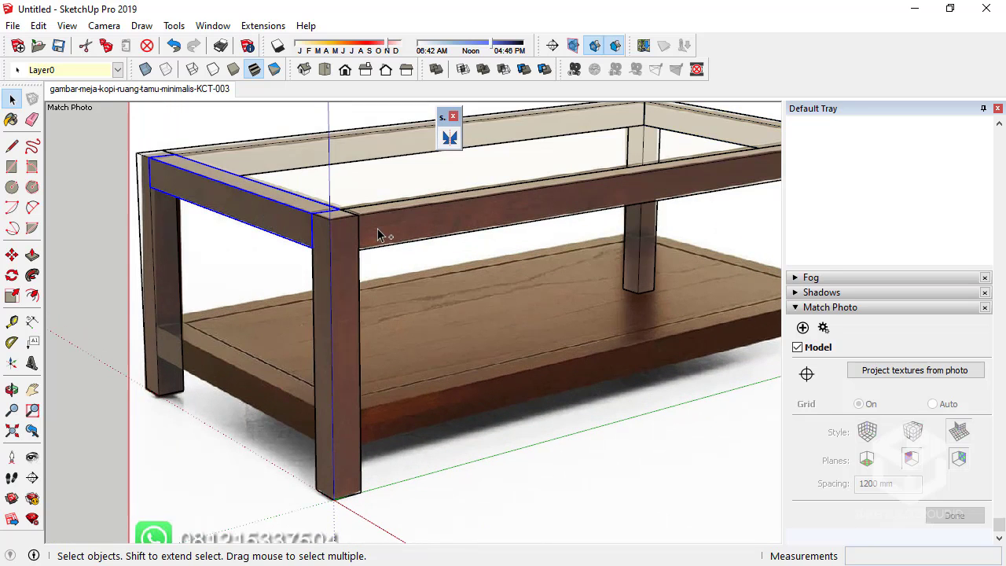
scroll(200, 232, "down", 2)
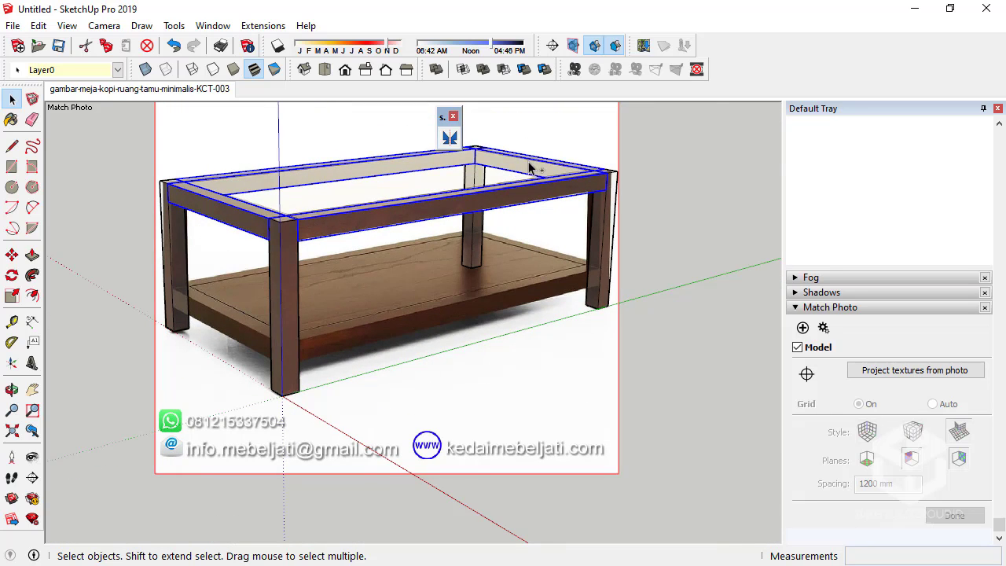
scroll(181, 259, "up", 2)
key("m")
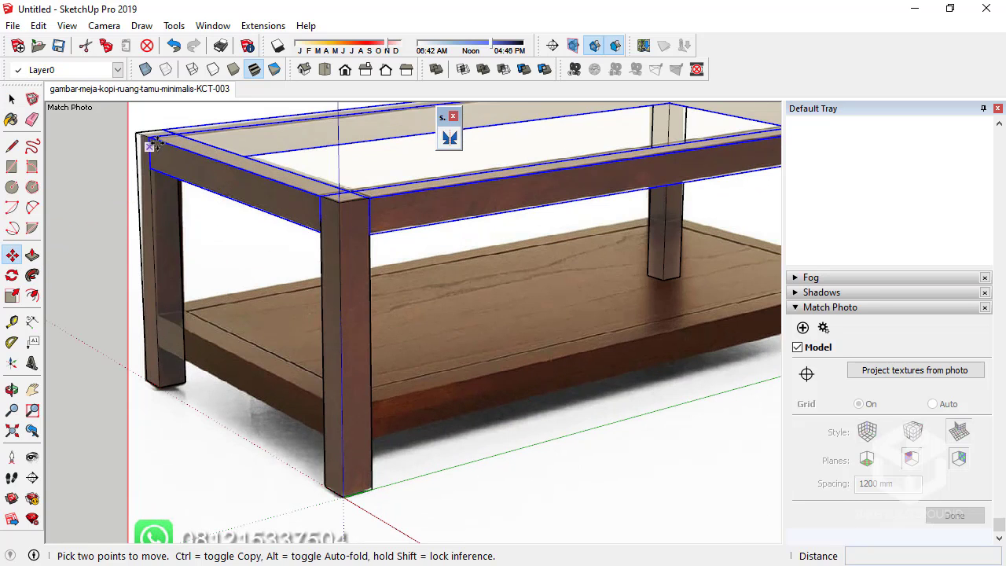
key("ctrl")
left_click(149, 137)
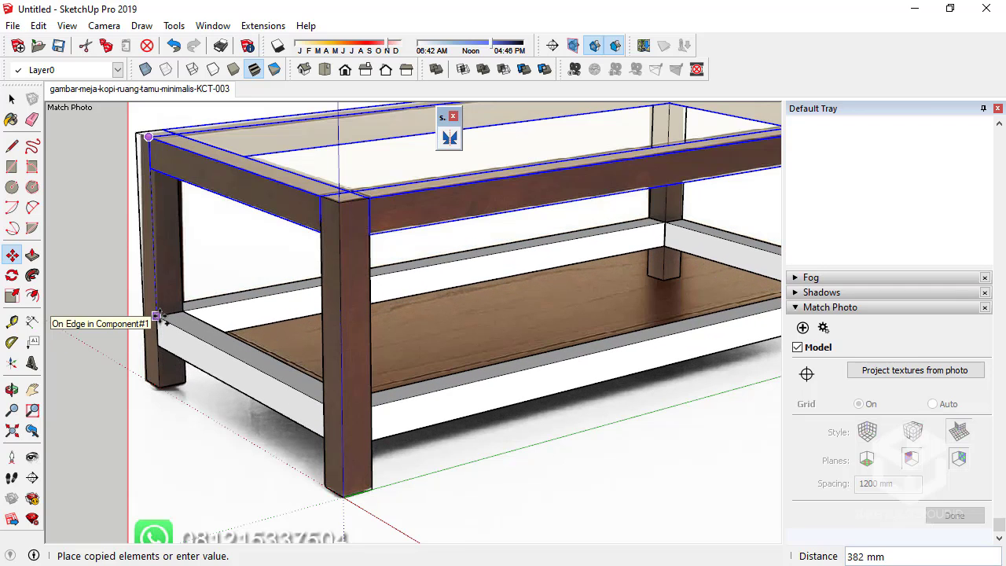
left_click(160, 315)
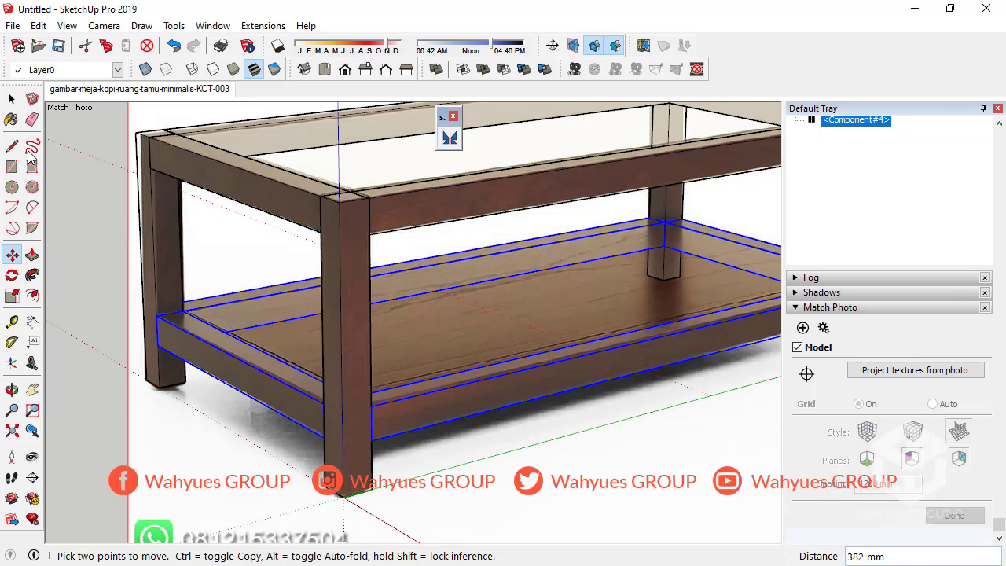
Draw a rectangle filling the inside of the lower frame for the shelf panel
key("r")
mouse_move(445, 414)
middle_mouse_down()
mouse_move(273, 283)
mouse_move(550, 411)
mouse_move(610, 312)
middle_mouse_up()
left_click(253, 288)
scroll(610, 312, "up", 3)
scroll(618, 318, "up", 3)
scroll(623, 318, "up", 2)
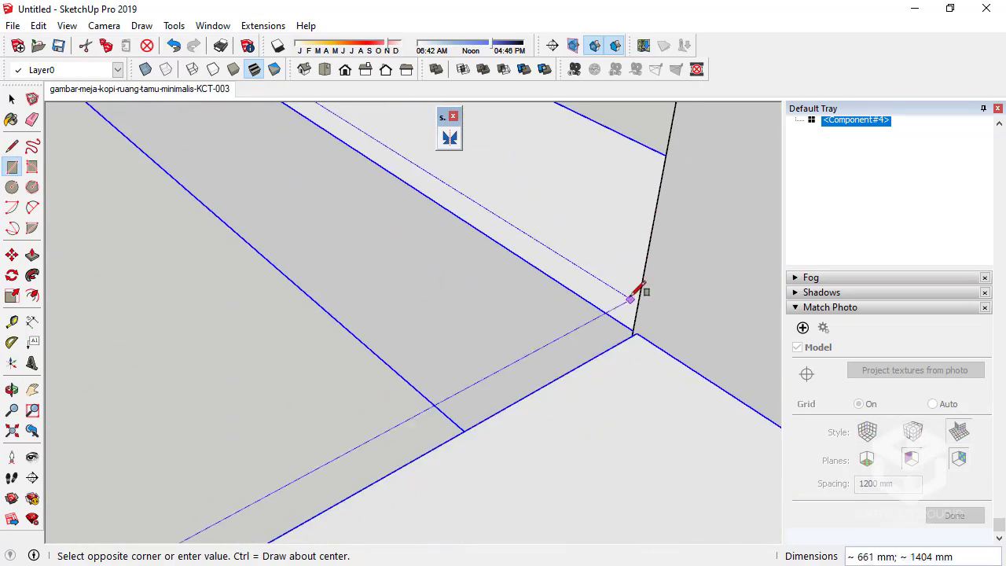
scroll(639, 338, "up", 2)
left_click(642, 369)
scroll(467, 220, "down", 2)
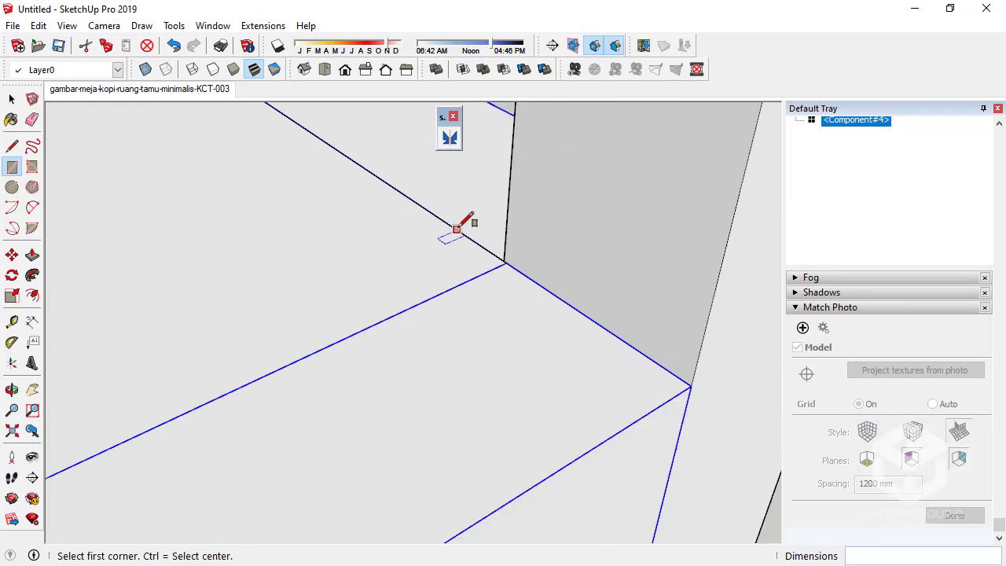
scroll(590, 337, "down", 2)
scroll(581, 314, "down", 2)
scroll(581, 318, "down", 5)
scroll(433, 341, "up", 2)
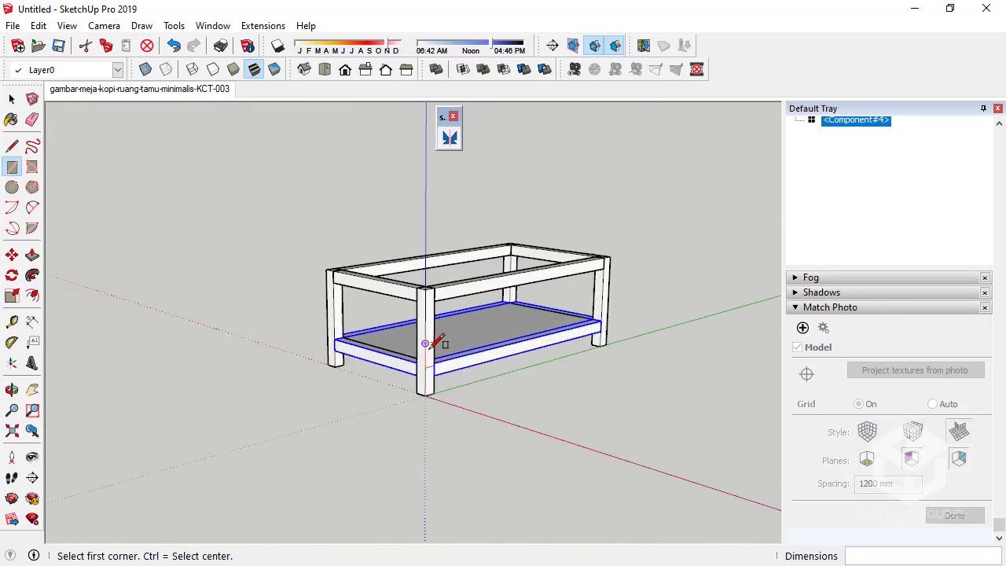
scroll(314, 328, "up", 3)
scroll(248, 334, "up", 3)
scroll(259, 346, "up", 2)
scroll(279, 353, "up", 1)
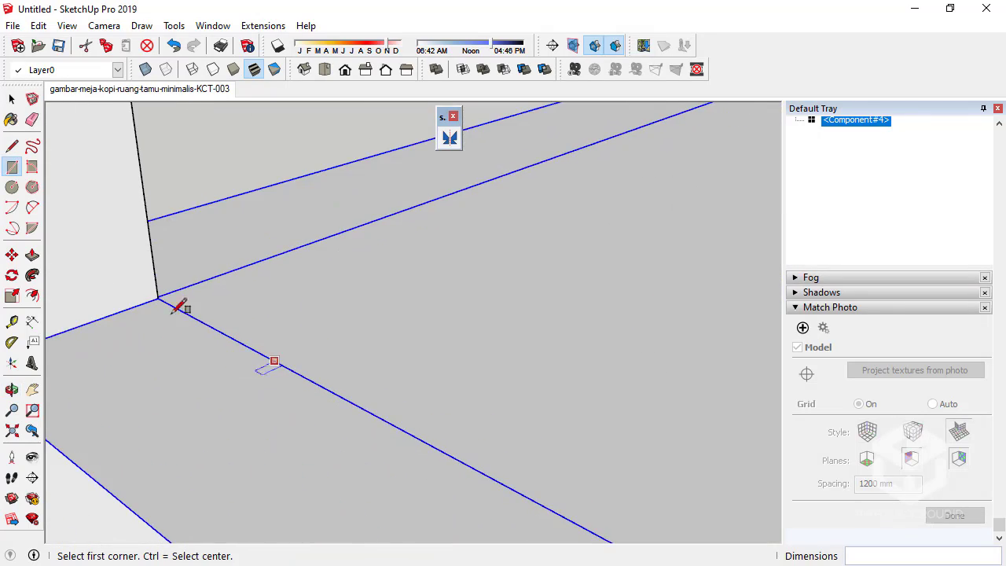
scroll(157, 287, "down", 2)
scroll(343, 399, "down", 2)
Push/Pull the shelf rectangle to 20 mm thick
mouse_move(343, 399)
middle_mouse_down()
mouse_move(393, 232)
mouse_move(64, 195)
middle_mouse_up()
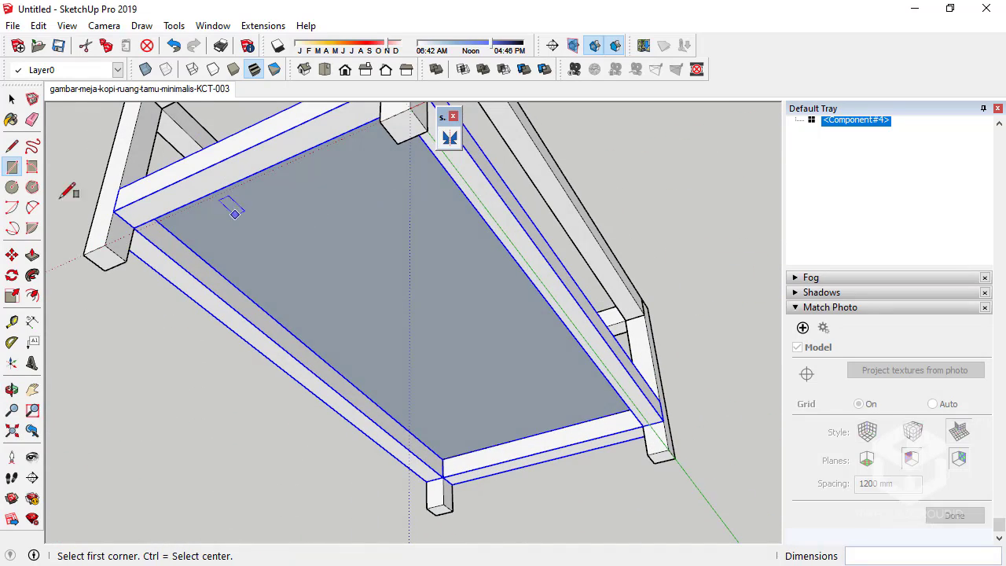
left_click(32, 255)
left_click(291, 241)
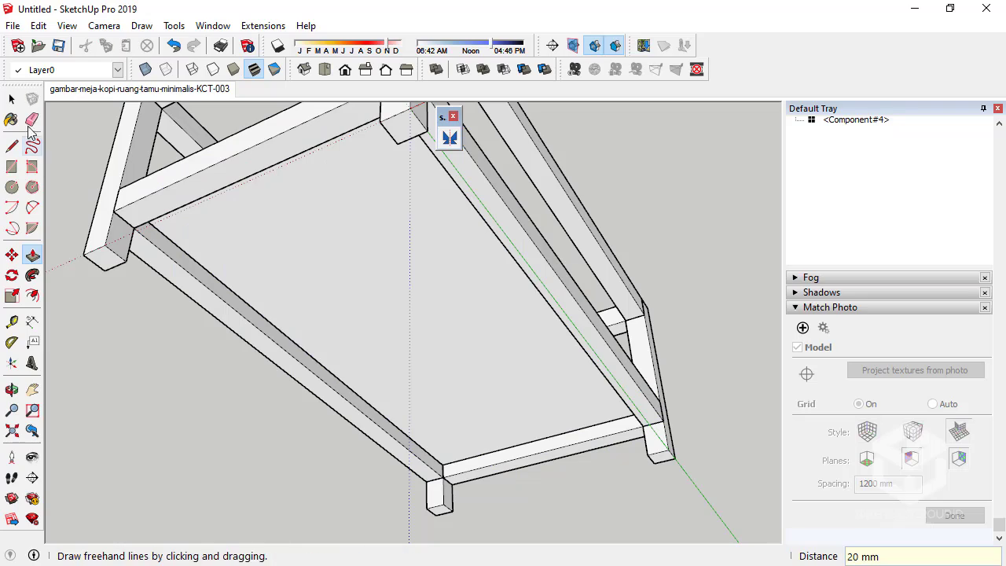
key("space")
Make the 20 mm shelf panel its own group
right_click(365, 251)
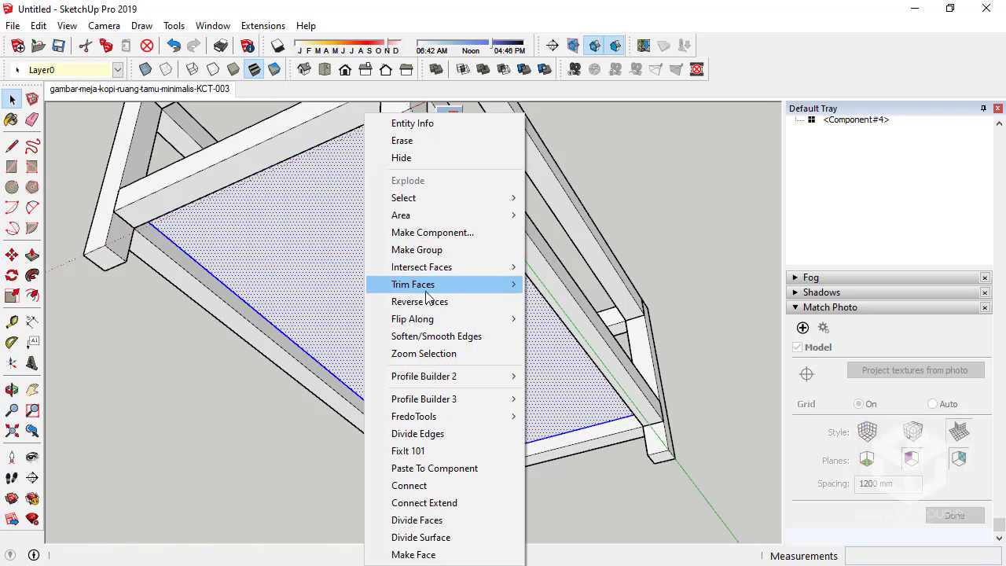
left_click(449, 253)
mouse_move(449, 252)
middle_mouse_down()
mouse_move(332, 390)
mouse_move(480, 326)
mouse_move(370, 386)
middle_mouse_up()
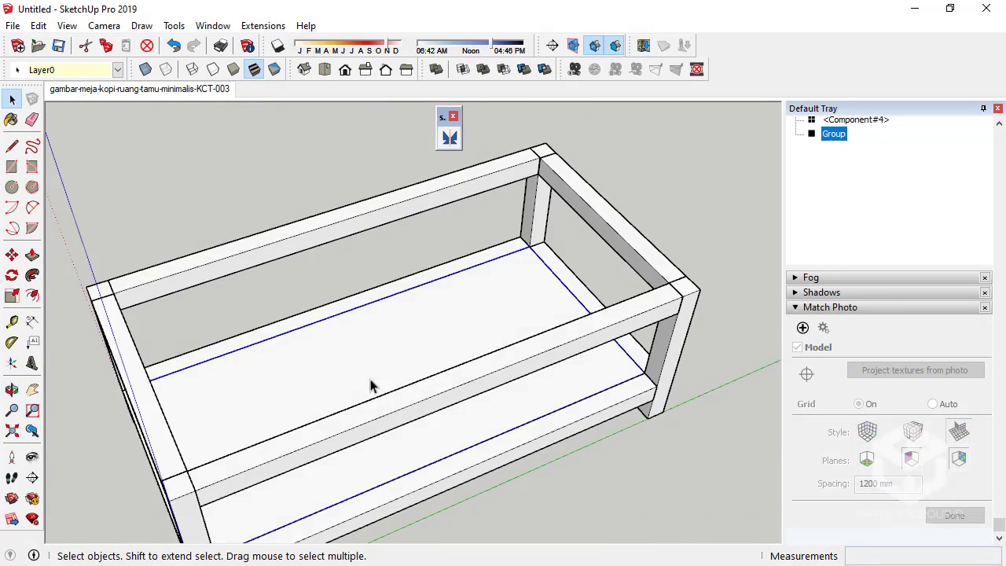
left_click(152, 91)
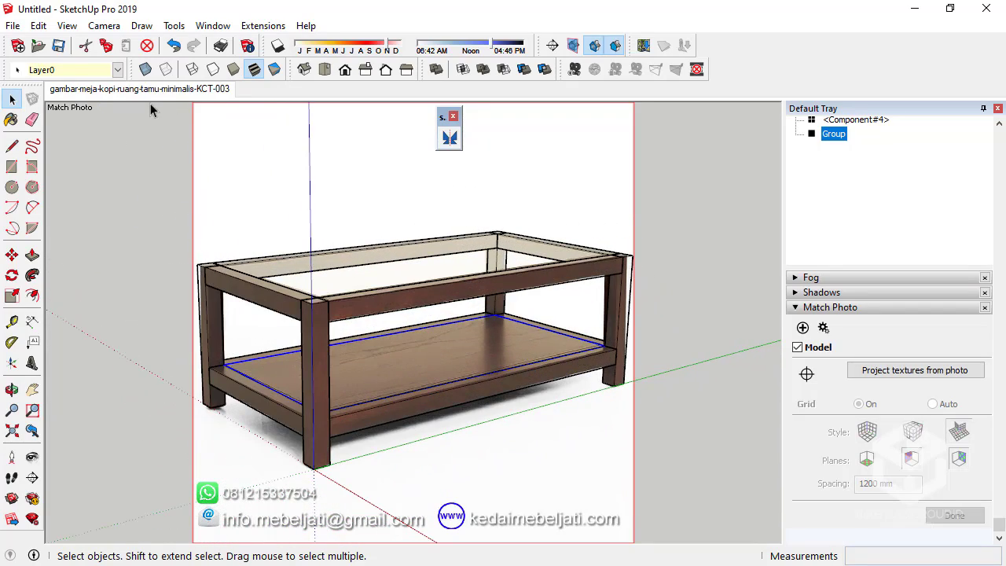
scroll(364, 337, "up", 2)
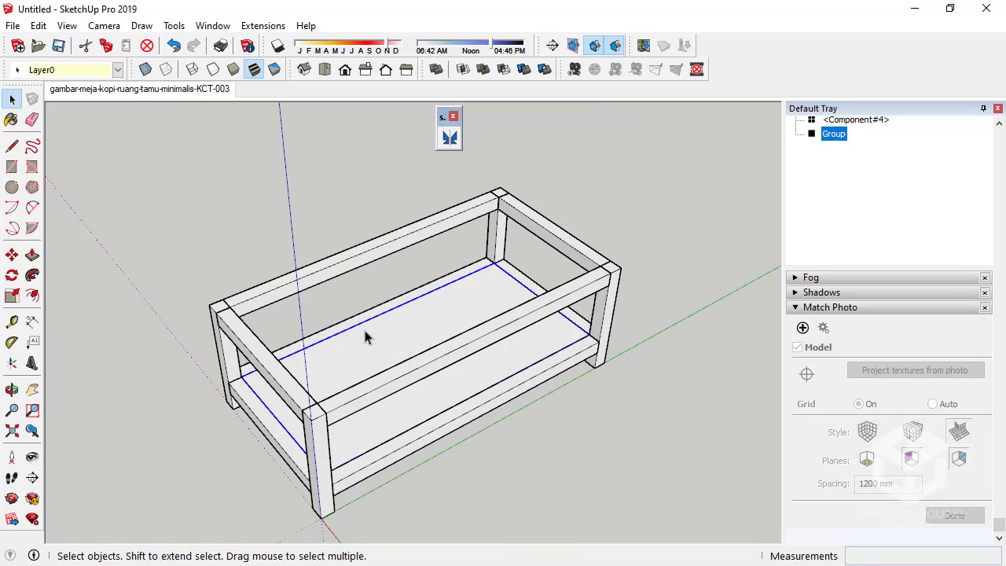
scroll(269, 318, "up", 3)
scroll(213, 285, "up", 3)
mouse_move(213, 285)
middle_mouse_down()
mouse_move(145, 249)
mouse_move(139, 230)
mouse_move(212, 225)
mouse_move(184, 241)
mouse_move(194, 327)
mouse_move(141, 260)
mouse_move(139, 337)
mouse_move(172, 478)
mouse_move(201, 434)
middle_mouse_up()
key("F2")
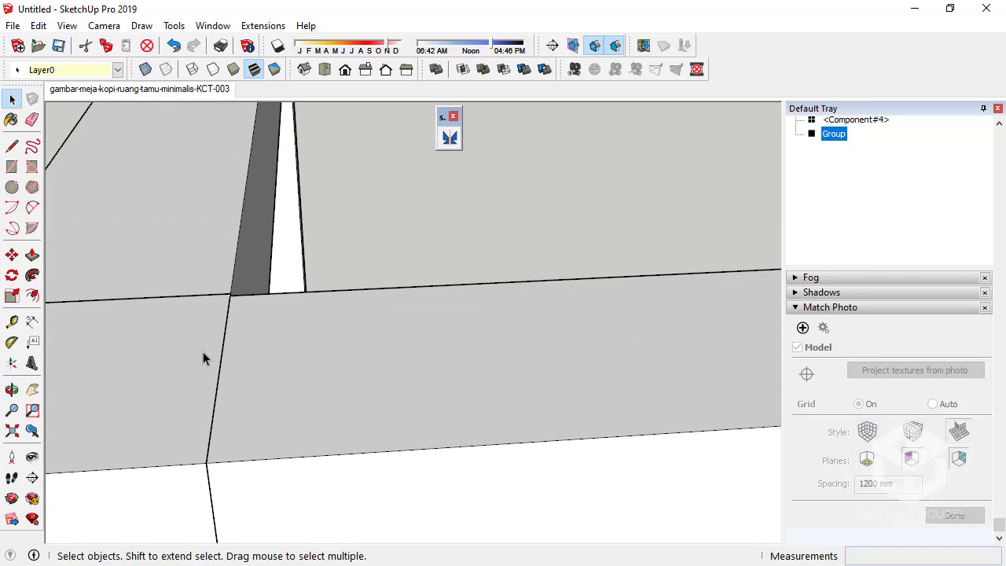
mouse_move(202, 397)
middle_mouse_down()
mouse_move(251, 318)
mouse_move(233, 285)
mouse_move(278, 286)
mouse_move(276, 298)
mouse_move(370, 317)
mouse_move(281, 309)
mouse_move(299, 298)
mouse_move(296, 320)
middle_mouse_up()
scroll(234, 286, "up", 2)
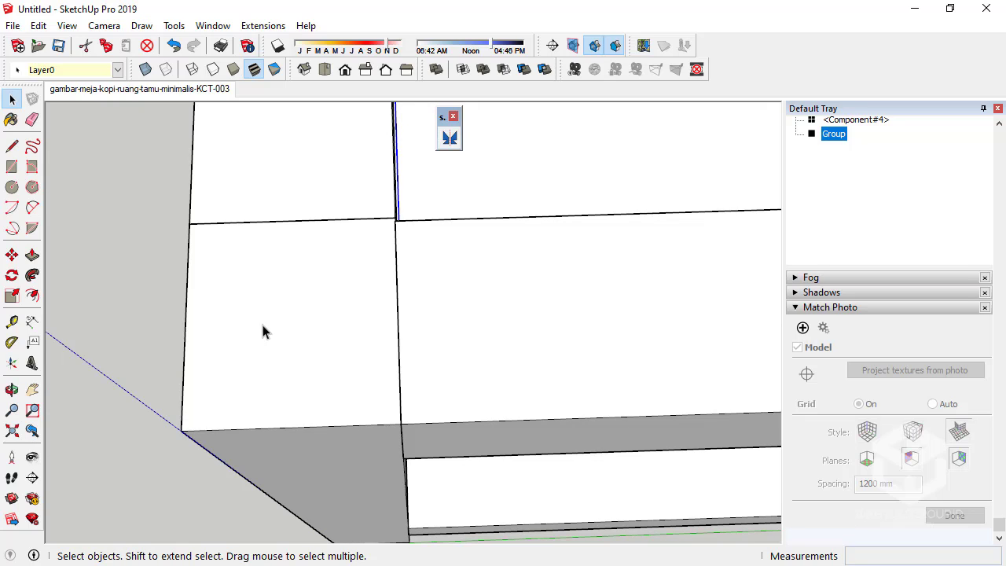
left_click(31, 323)
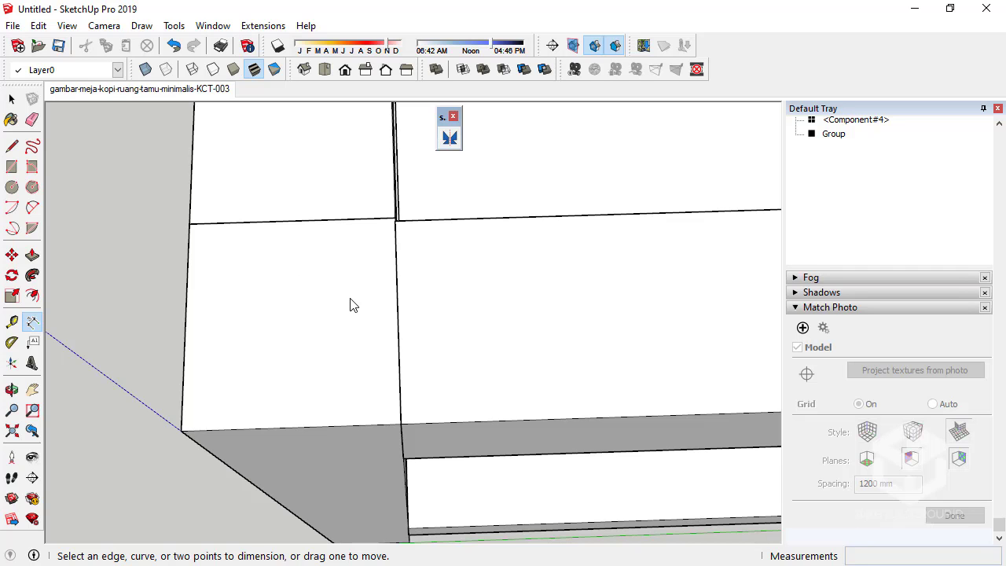
mouse_move(396, 336)
middle_mouse_down()
mouse_move(207, 348)
mouse_move(303, 310)
mouse_move(272, 150)
middle_mouse_up()
scroll(244, 248, "up", 3)
mouse_move(244, 248)
middle_mouse_down()
mouse_move(117, 206)
mouse_move(109, 127)
middle_mouse_up()
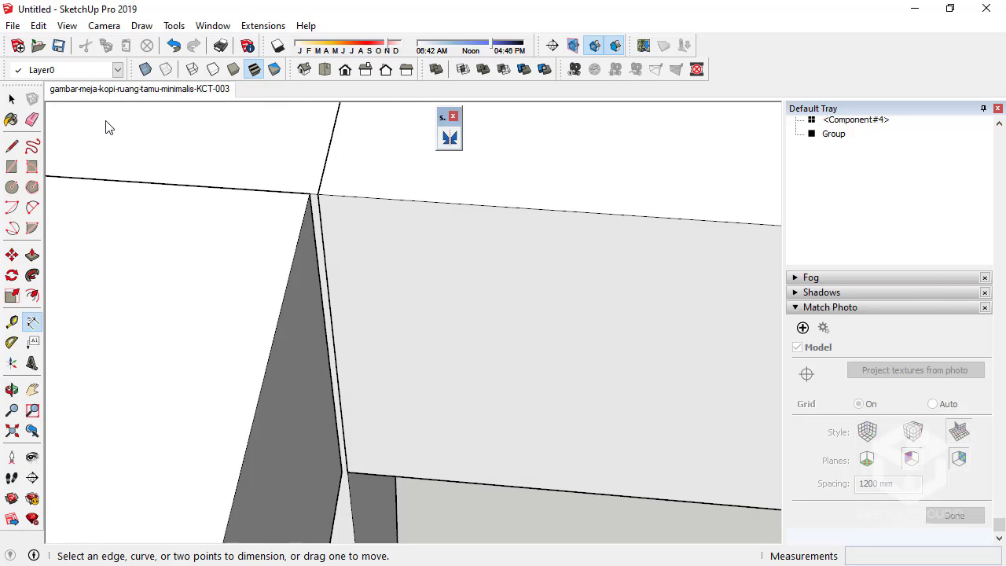
middle_click_drag(251, 165, 317, 188)
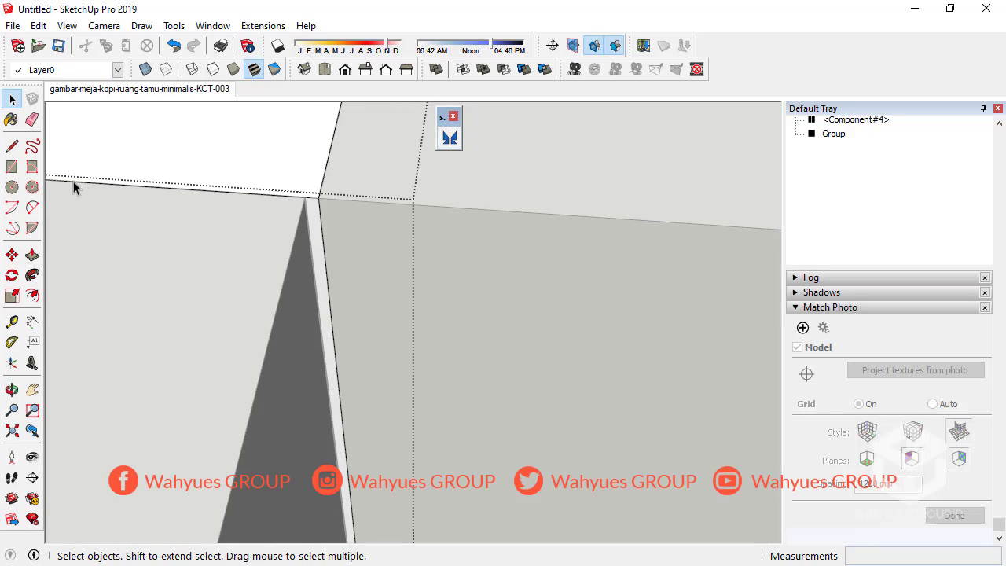
left_click(31, 258)
left_click(313, 206)
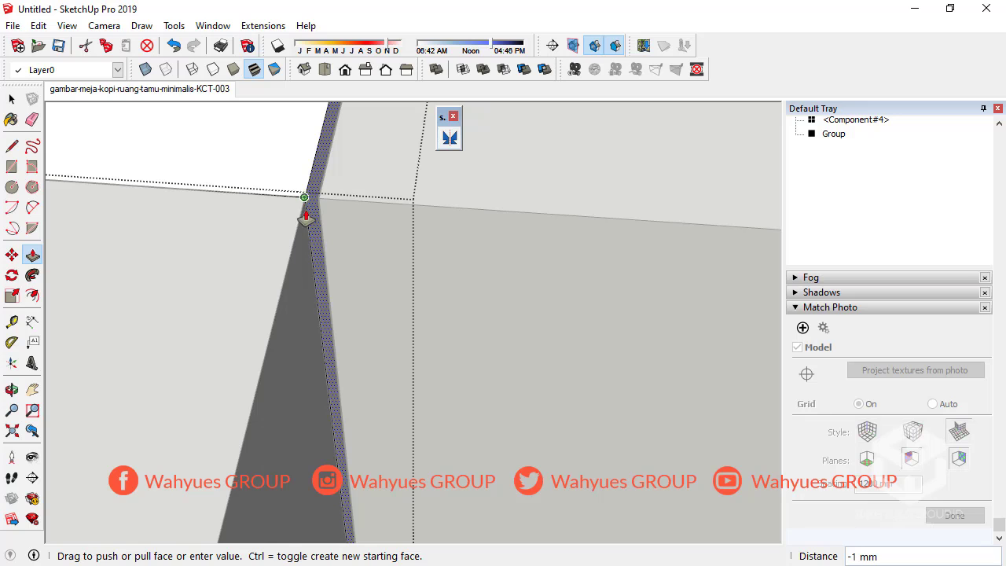
left_click(305, 212)
key("space")
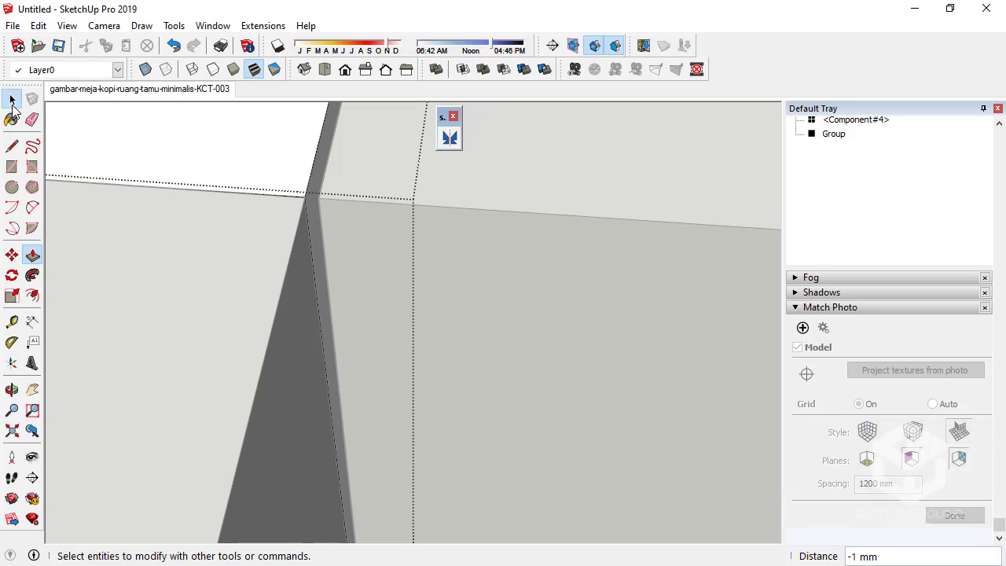
middle_click_drag(79, 146, 366, 255)
left_click(32, 254)
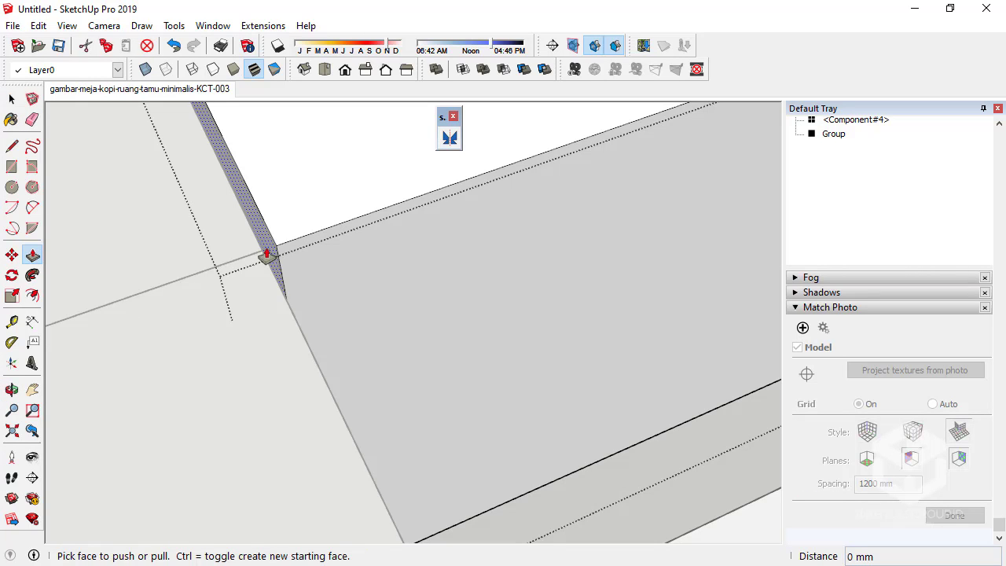
left_click(265, 254)
left_click(263, 308)
mouse_move(264, 308)
middle_mouse_down()
mouse_move(66, 284)
mouse_move(80, 165)
middle_mouse_up()
left_click(14, 101)
middle_click_drag(118, 235, 380, 154)
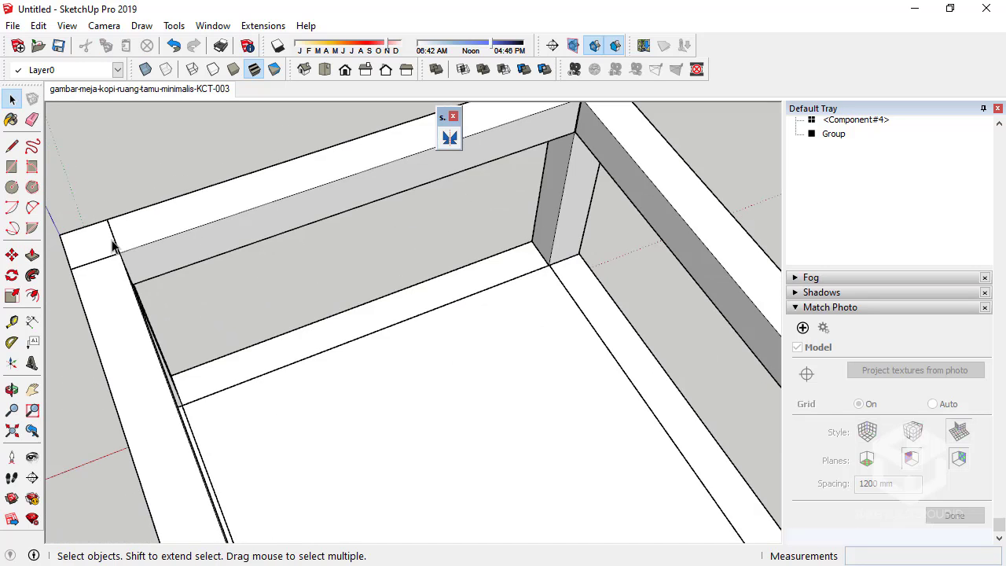
scroll(332, 183, "up", 3)
scroll(292, 191, "up", 3)
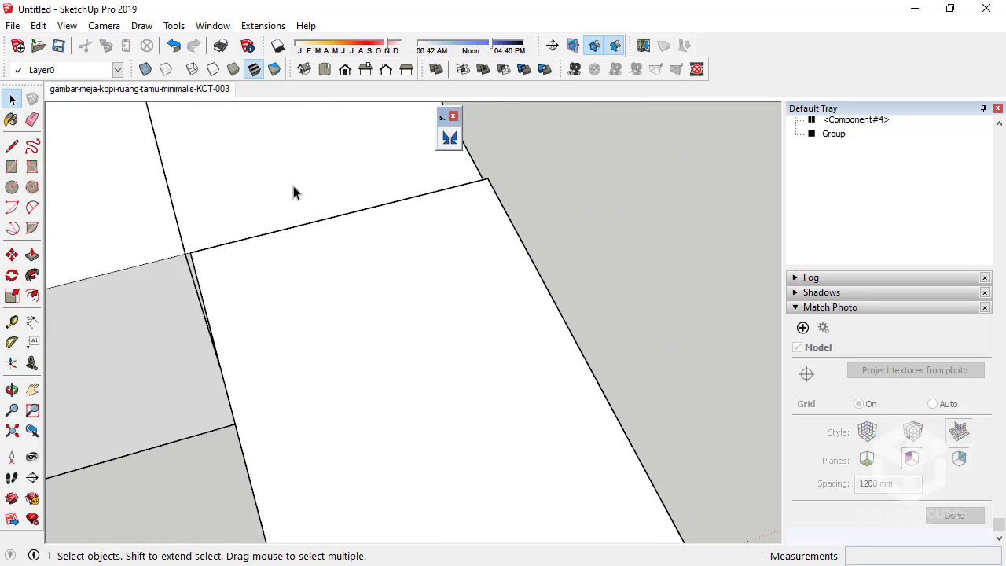
mouse_move(291, 191)
middle_mouse_down()
mouse_move(341, 252)
mouse_move(415, 291)
mouse_move(366, 314)
mouse_move(280, 272)
middle_mouse_up()
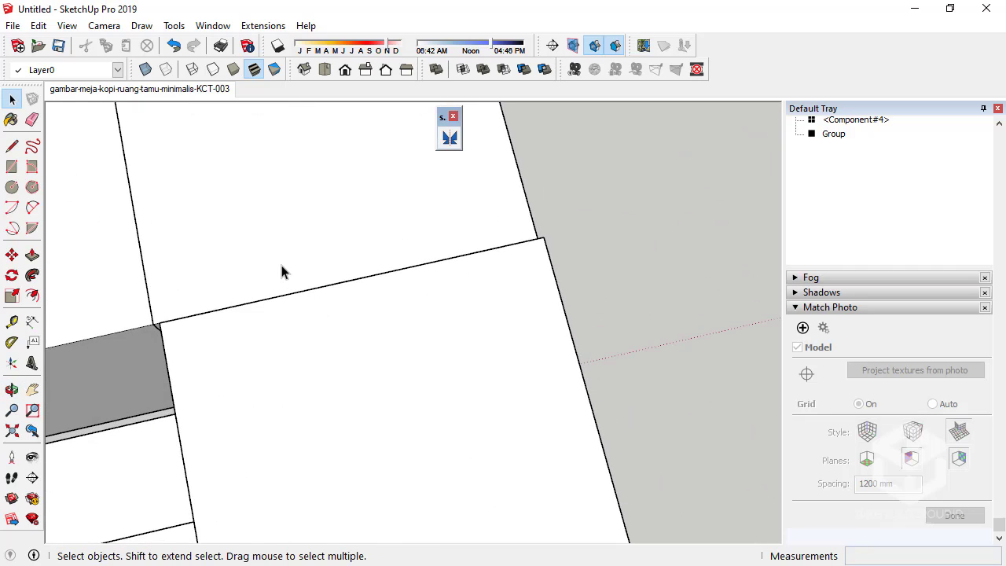
left_click(296, 185)
left_click(10, 259)
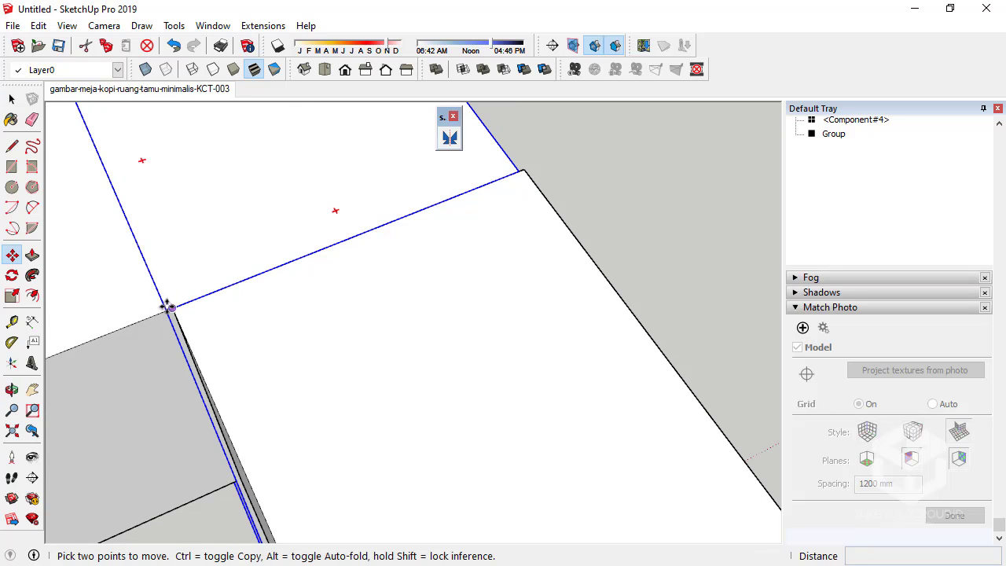
left_click(163, 311)
type("1")
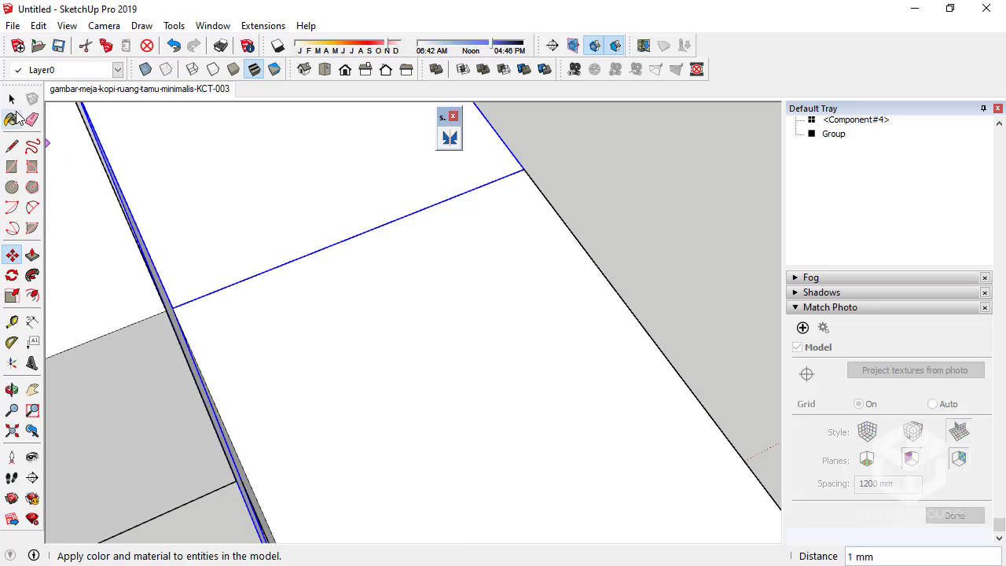
left_click(12, 98)
mouse_move(142, 286)
middle_mouse_down()
mouse_move(105, 307)
mouse_move(76, 195)
middle_mouse_up()
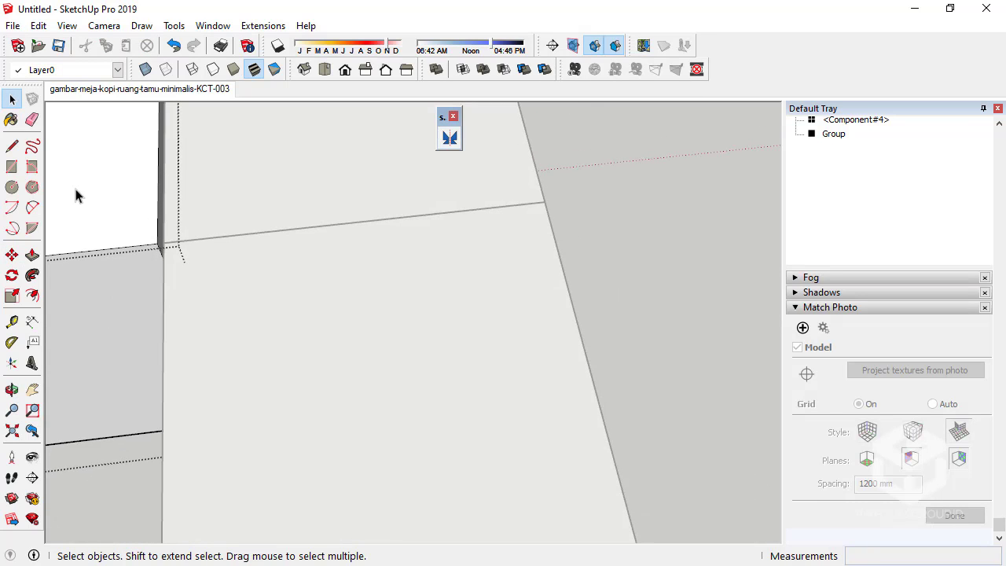
left_click(35, 253)
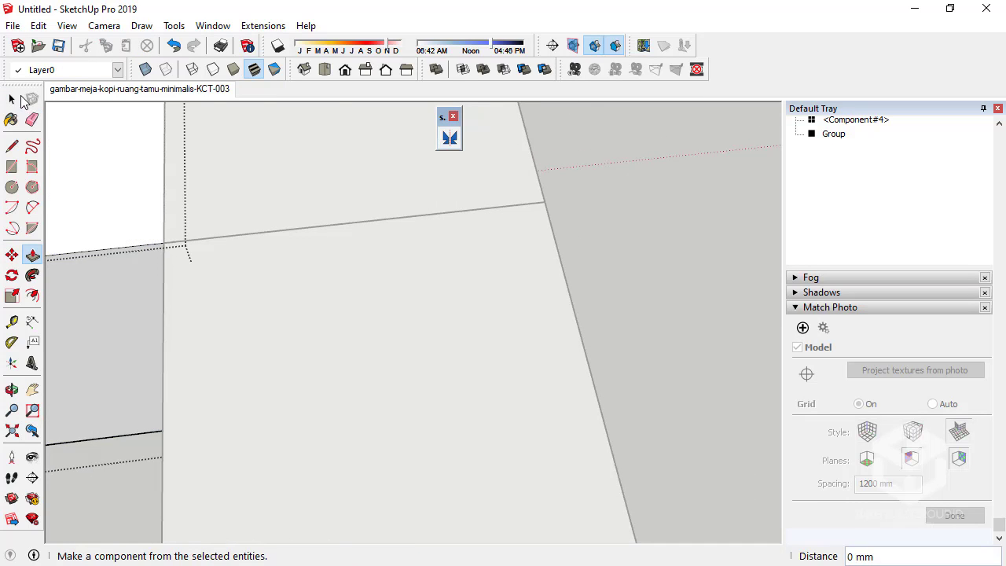
left_click(11, 98)
scroll(512, 269, "down", 2)
scroll(552, 244, "down", 2)
scroll(335, 215, "down", 2)
scroll(308, 218, "down", 2)
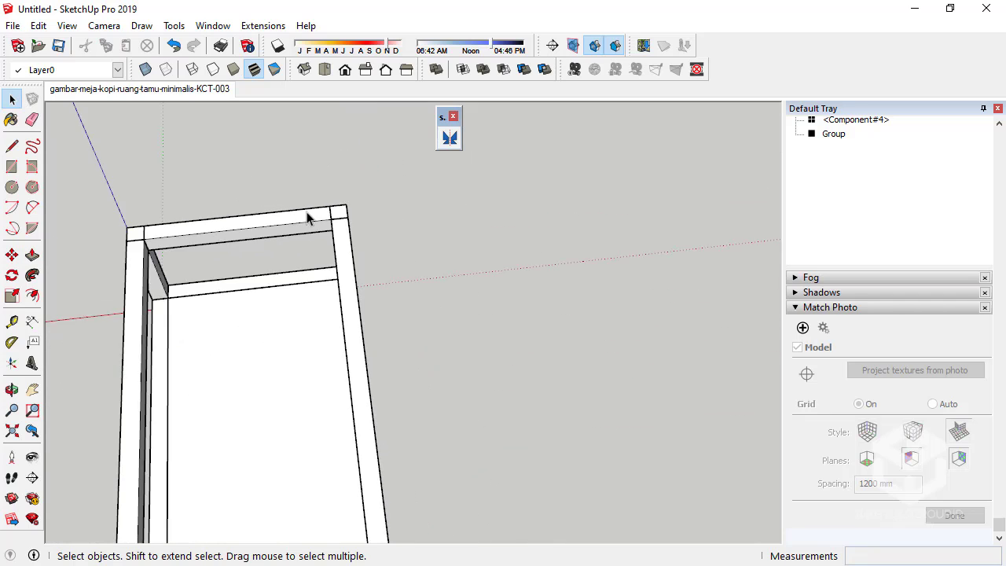
scroll(308, 219, "down", 2)
middle_click_drag(303, 266, 301, 388)
scroll(246, 430, "up", 3)
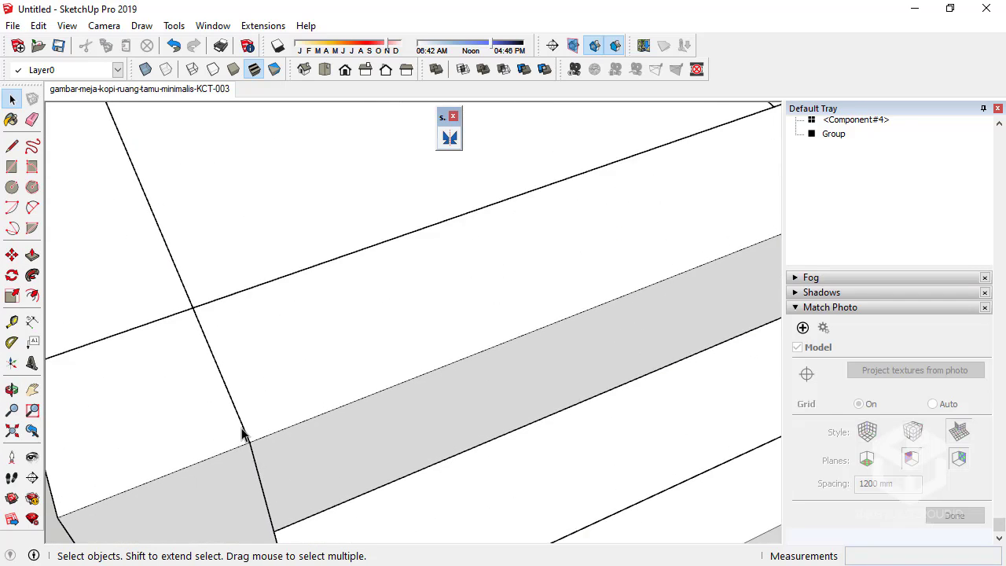
scroll(242, 428, "up", 3)
mouse_move(241, 433)
middle_mouse_down()
mouse_move(413, 404)
mouse_move(409, 337)
mouse_move(307, 433)
mouse_move(283, 404)
mouse_move(359, 410)
mouse_move(284, 423)
middle_mouse_up()
scroll(315, 471, "down", 2)
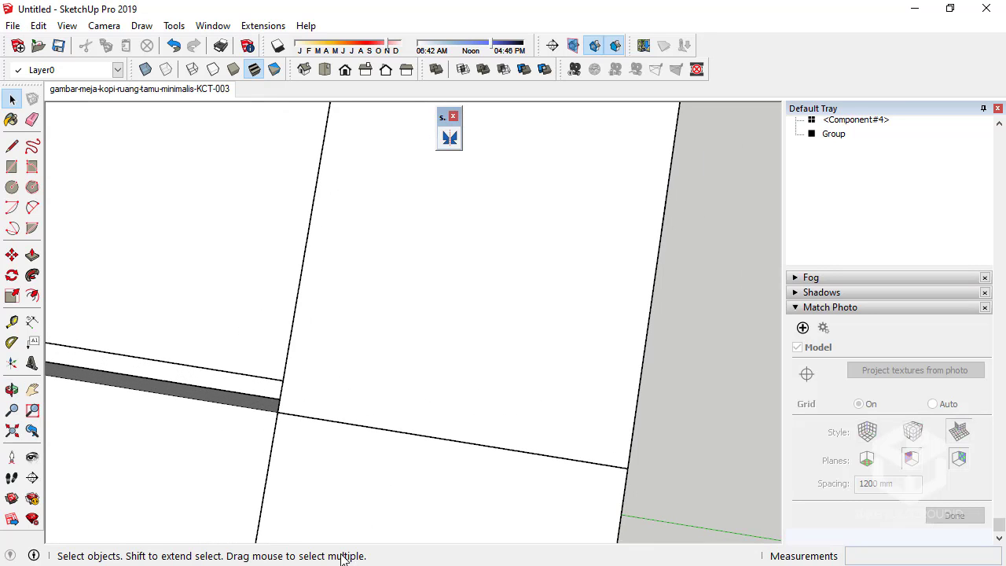
scroll(348, 447, "down", 2)
scroll(332, 469, "down", 2)
scroll(370, 230, "down", 2)
scroll(370, 236, "up", 3)
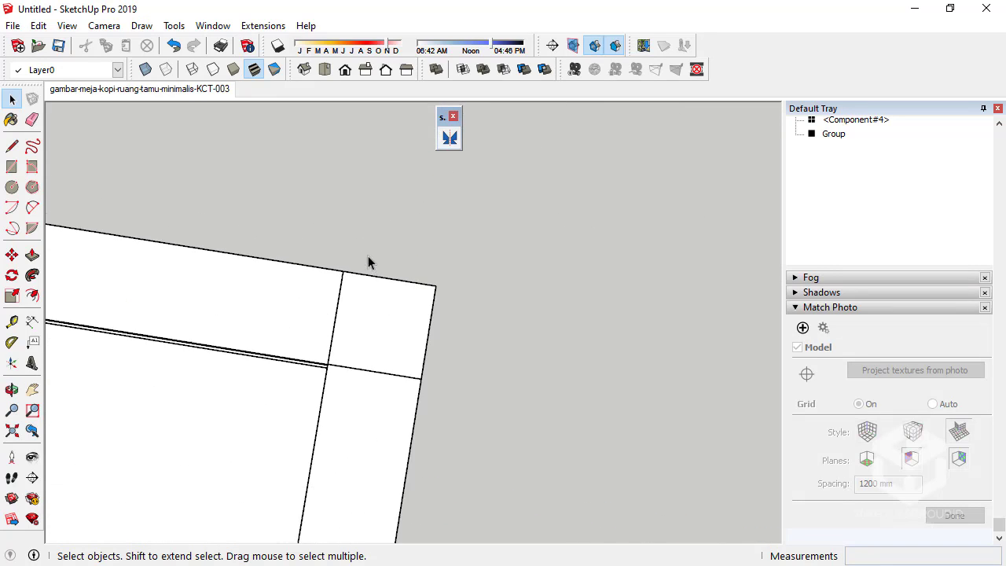
scroll(372, 388, "up", 2)
mouse_move(372, 388)
middle_mouse_down()
mouse_move(271, 267)
mouse_move(527, 249)
middle_mouse_up()
scroll(511, 247, "down", 3)
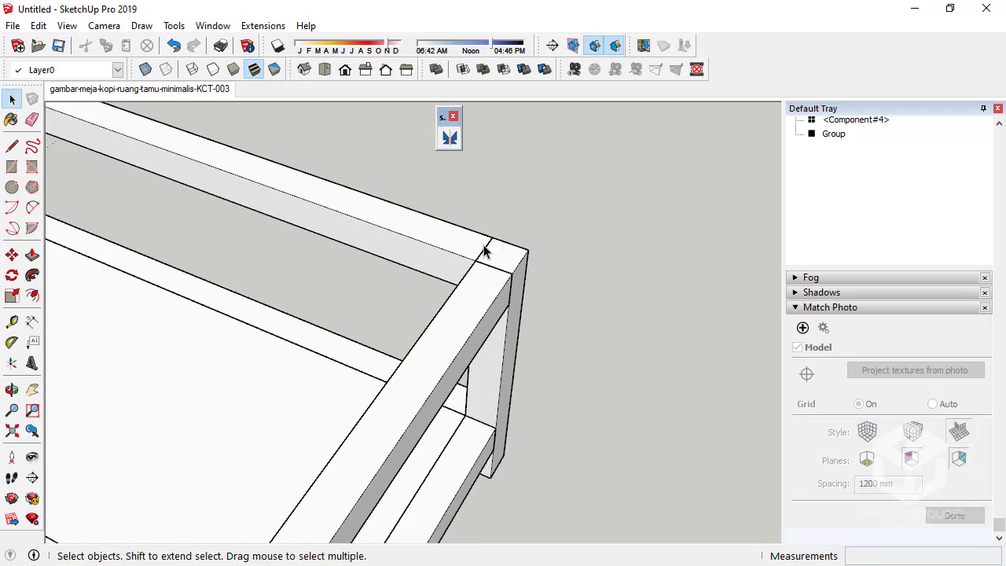
scroll(186, 359, "down", 3)
middle_click_drag(186, 359, 130, 409)
scroll(66, 462, "up", 5)
scroll(66, 464, "up", 3)
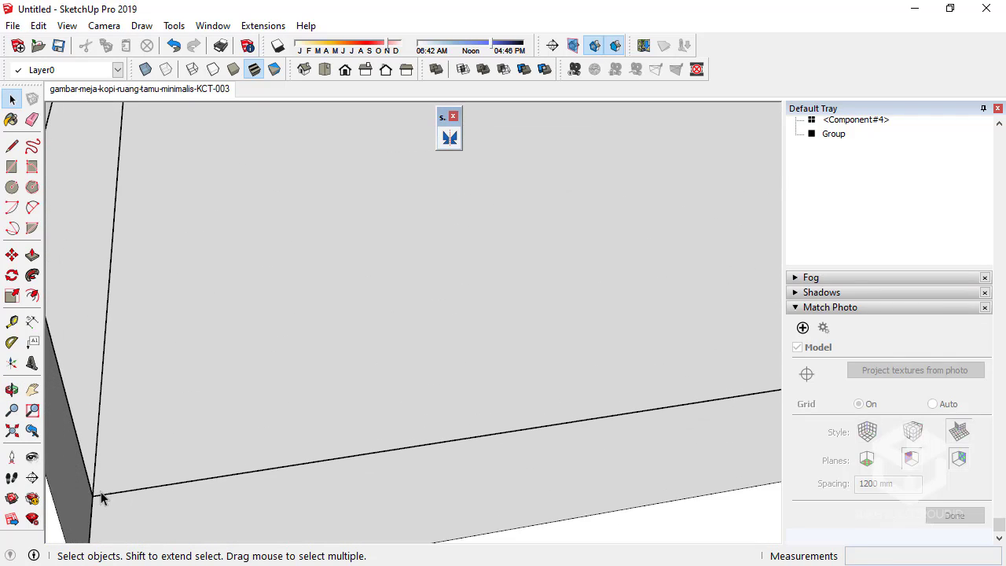
scroll(98, 495, "up", 2)
scroll(118, 487, "down", 1)
scroll(160, 456, "down", 1)
scroll(161, 444, "down", 2)
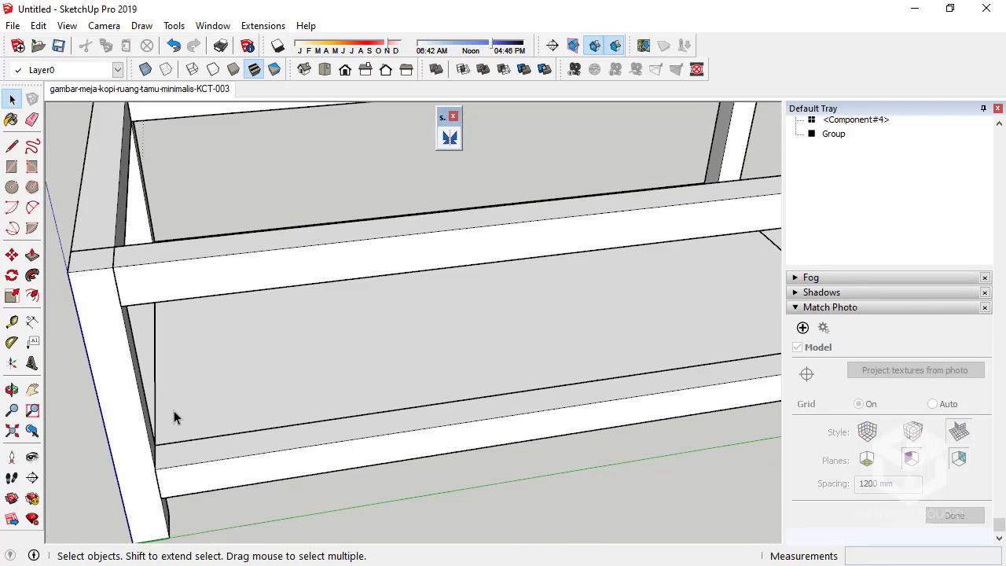
scroll(173, 410, "down", 3)
scroll(148, 314, "up", 3)
scroll(145, 309, "up", 2)
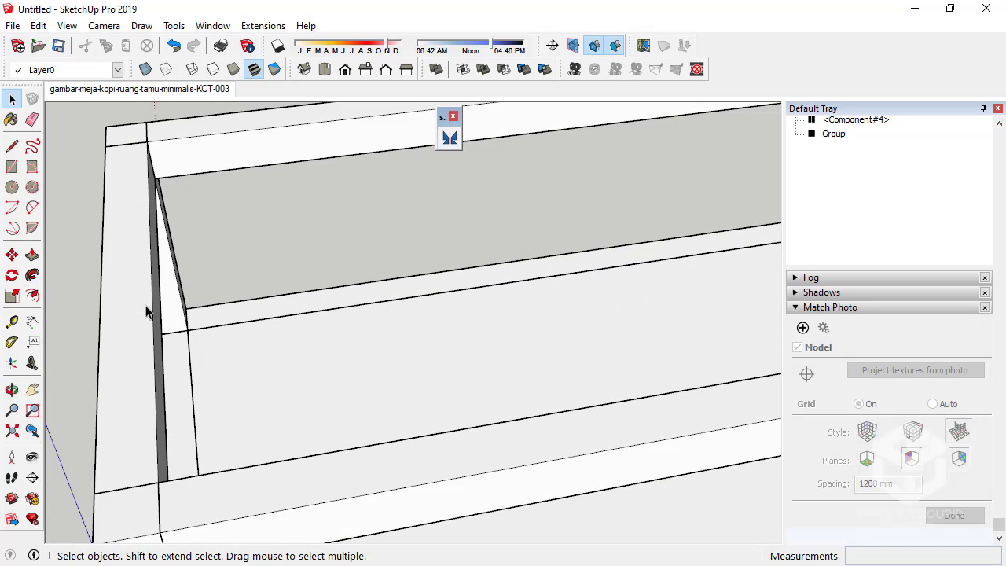
middle_click_drag(145, 310, 143, 396)
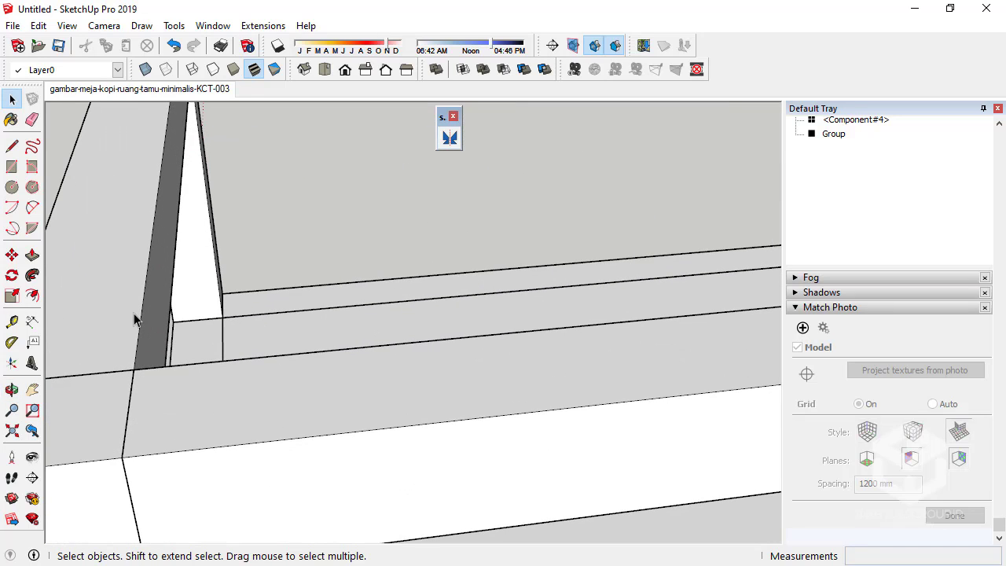
Hide the rest of the model while editing the rail component
left_click(37, 25)
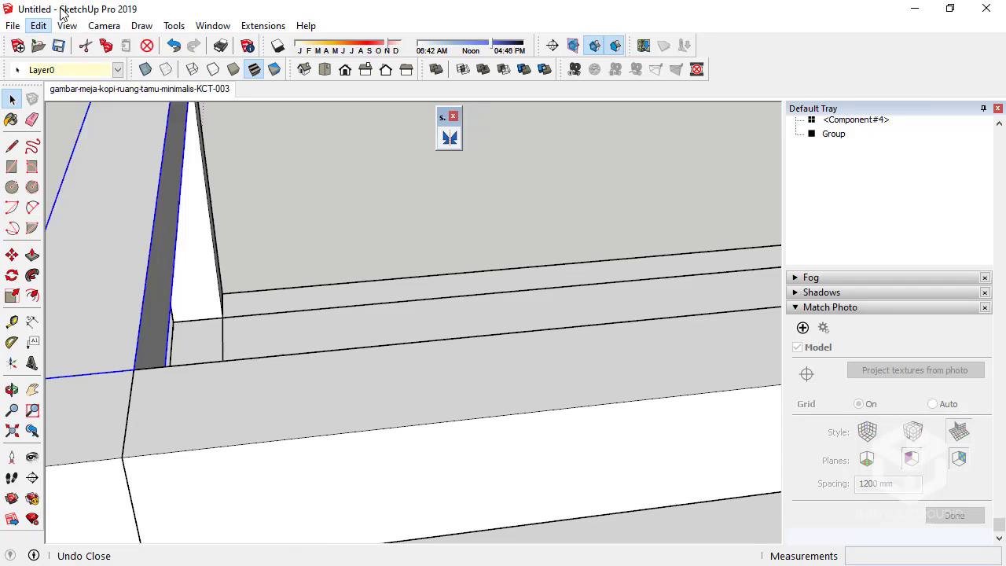
left_click(314, 268)
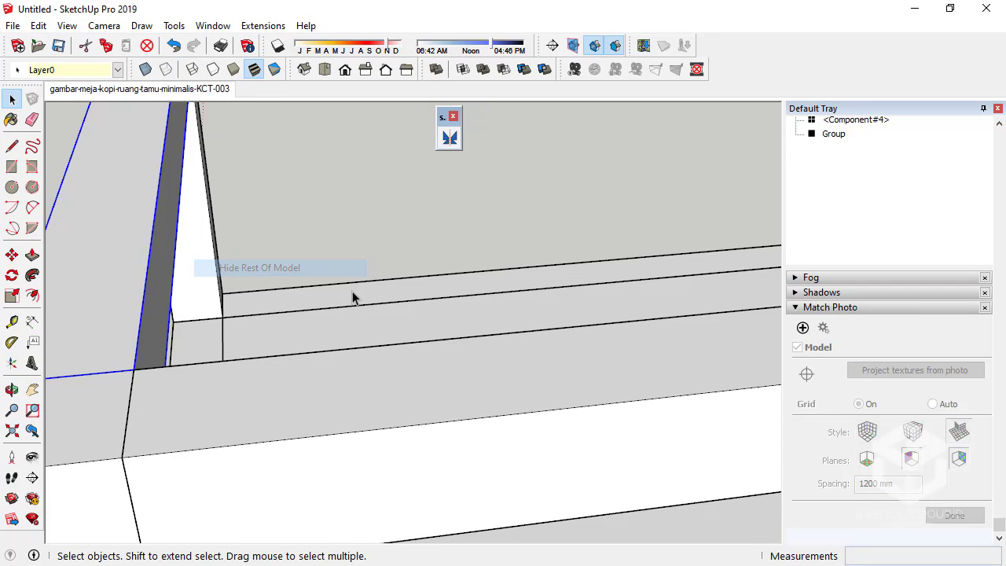
scroll(126, 311, "up", 2)
scroll(114, 377, "down", 2)
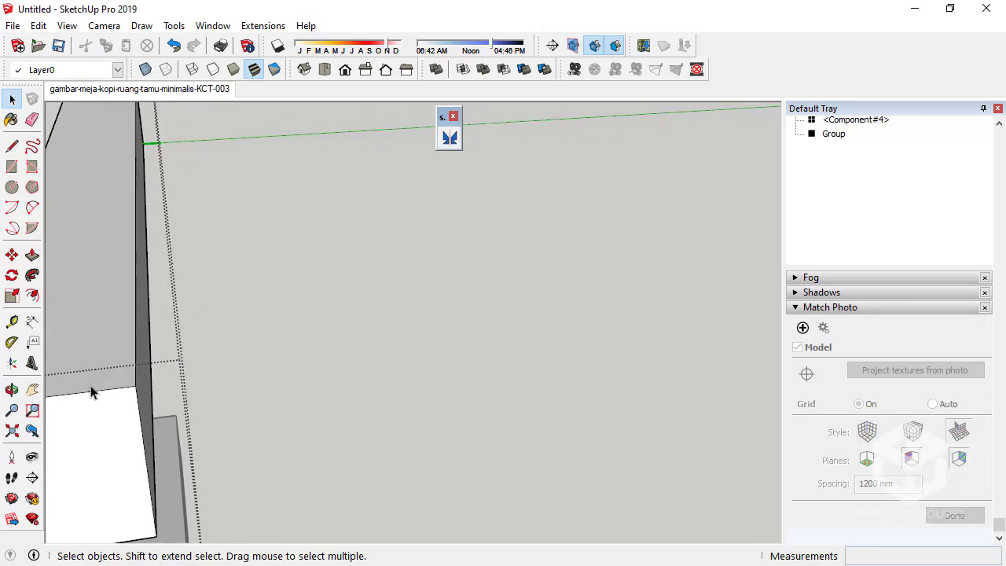
scroll(118, 407, "up", 2)
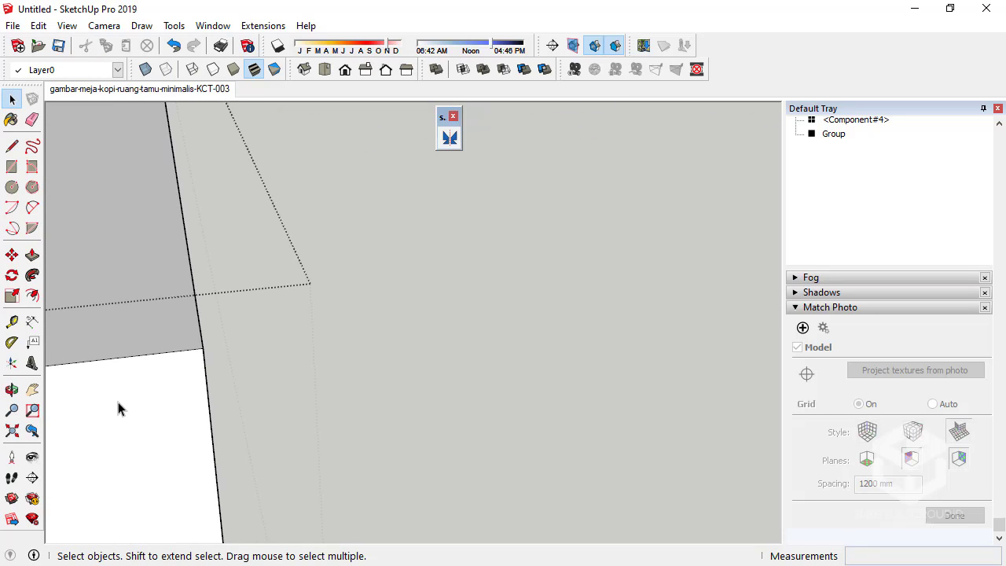
Start a line at the rail edge's midpoint, then cancel the unfinished line
left_click(12, 146)
left_click(203, 348)
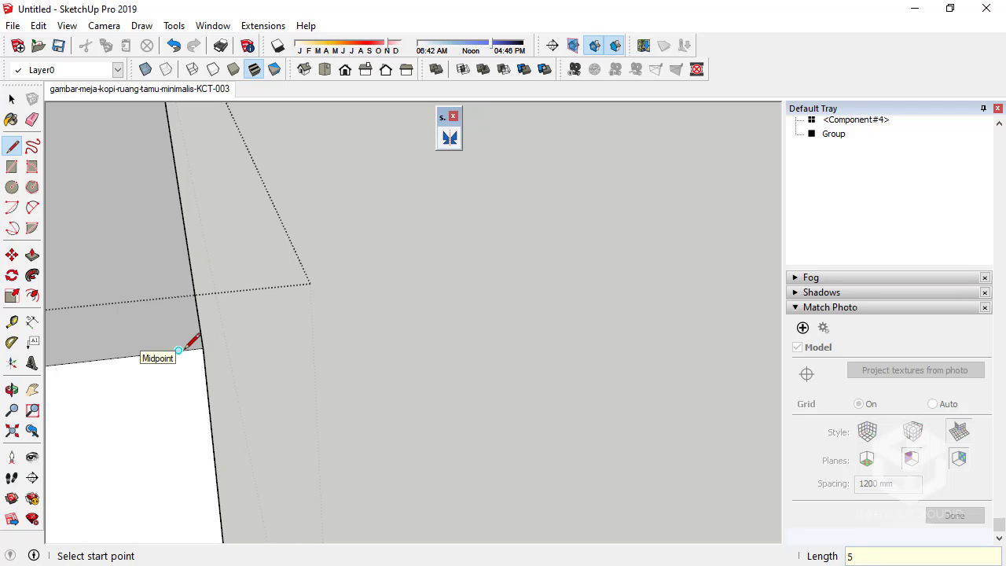
scroll(184, 367, "up", 2)
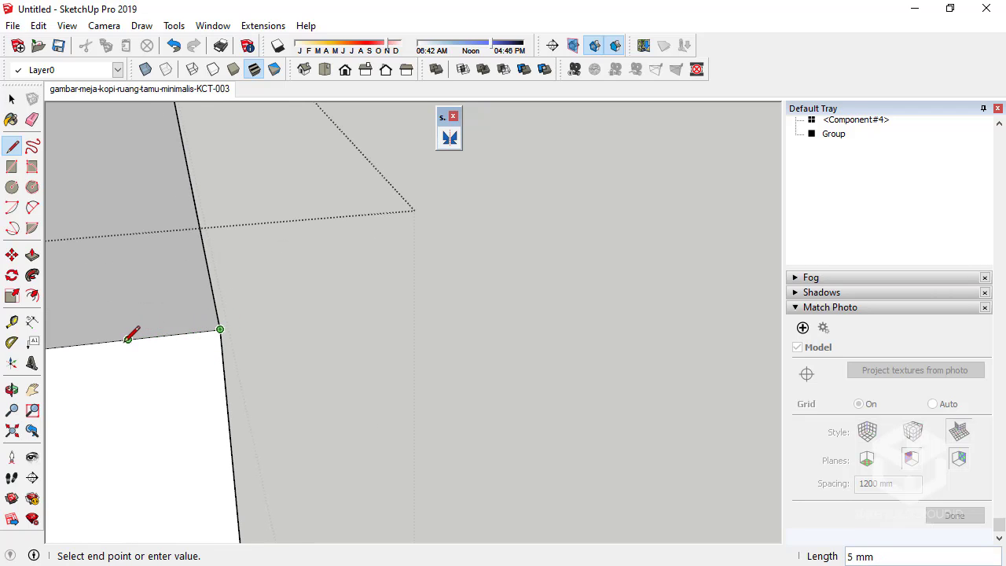
key("Escape")
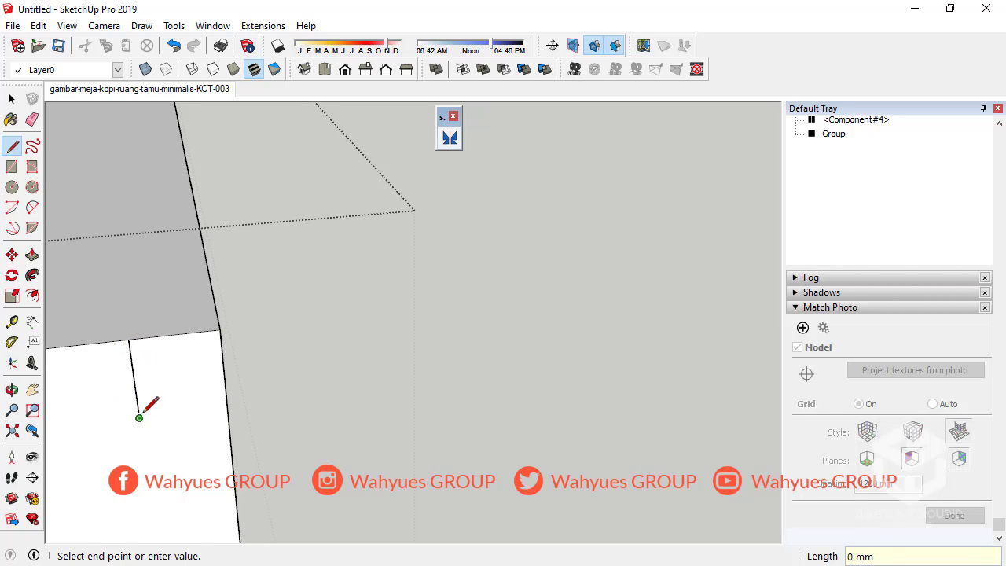
Push the small 5 mm square end face 669 mm along the rail to form the notch
left_click(32, 254)
left_click(135, 363)
mouse_move(147, 322)
middle_mouse_down()
mouse_move(123, 370)
mouse_move(139, 358)
middle_mouse_up()
scroll(134, 202, "down", 5)
scroll(134, 202, "up", 5)
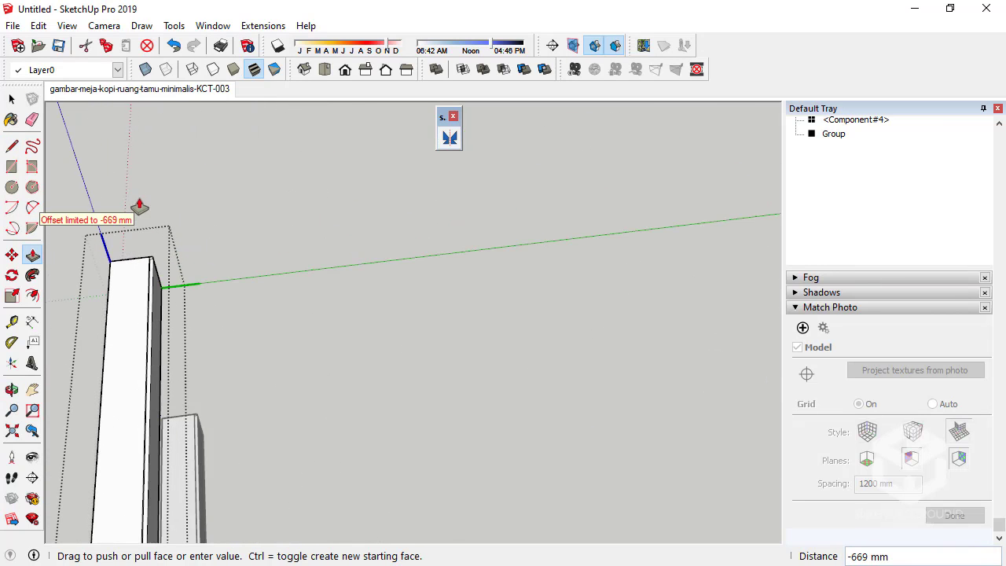
mouse_move(149, 260)
middle_mouse_down()
mouse_move(164, 227)
mouse_move(142, 225)
middle_mouse_up()
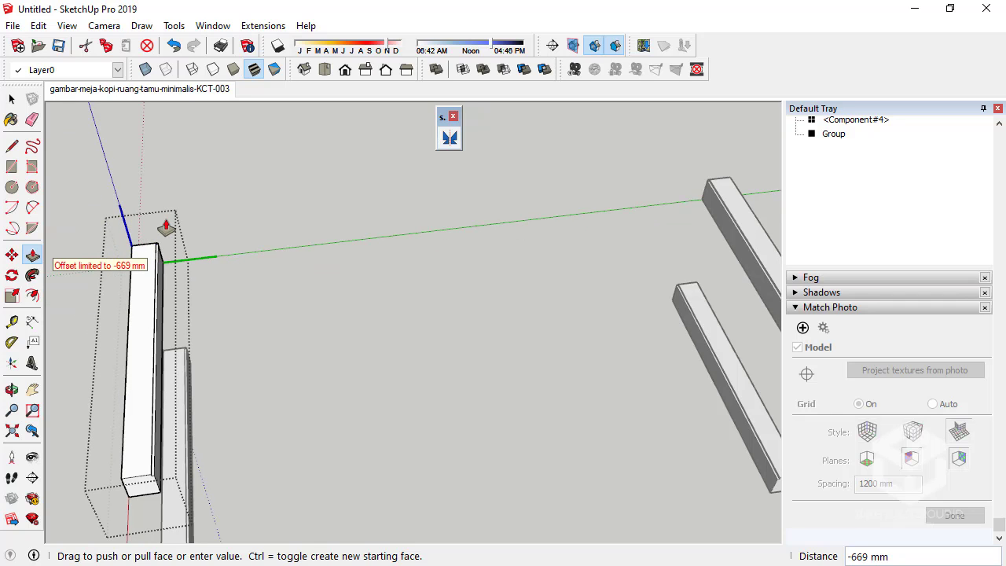
left_click(142, 225)
left_click(11, 99)
mouse_move(267, 218)
middle_mouse_down()
mouse_move(150, 225)
mouse_move(280, 247)
mouse_move(244, 272)
mouse_move(225, 330)
mouse_move(285, 364)
middle_mouse_up()
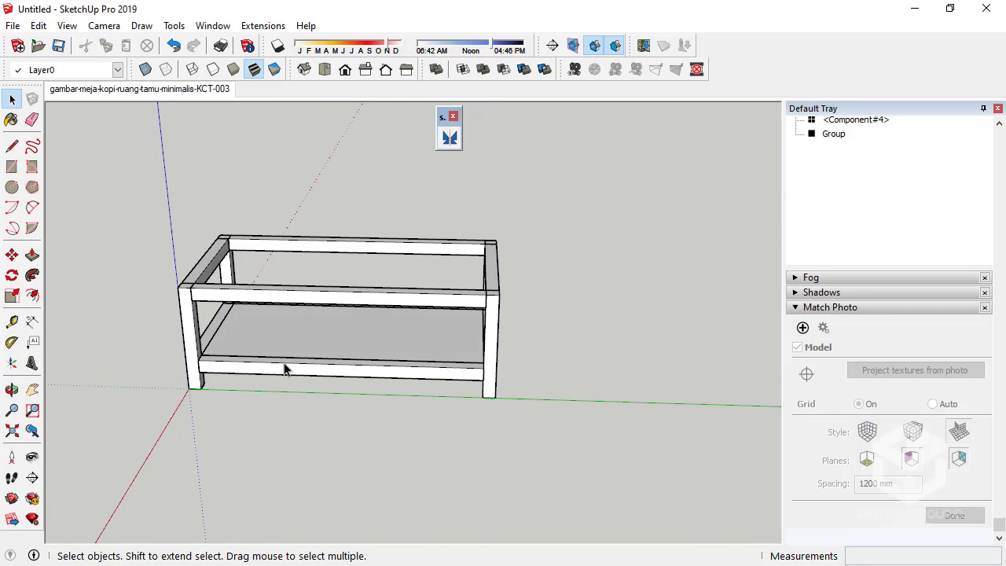
Make the middle lower rail a unique component
left_click(286, 368)
key("4")
mouse_move(319, 303)
middle_mouse_down()
mouse_move(343, 292)
mouse_move(298, 389)
middle_mouse_up()
right_click(493, 340)
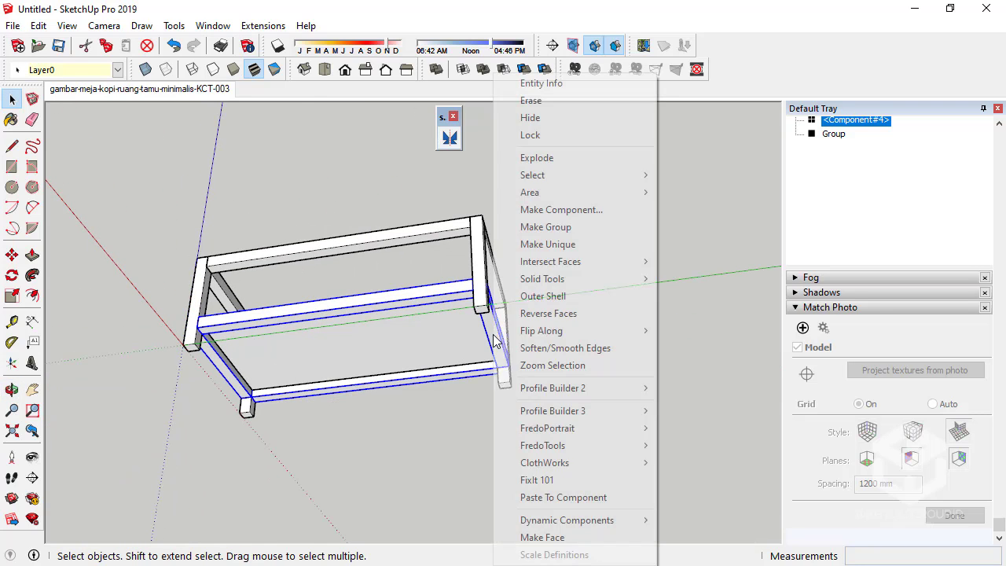
left_click(438, 297)
right_click(438, 297)
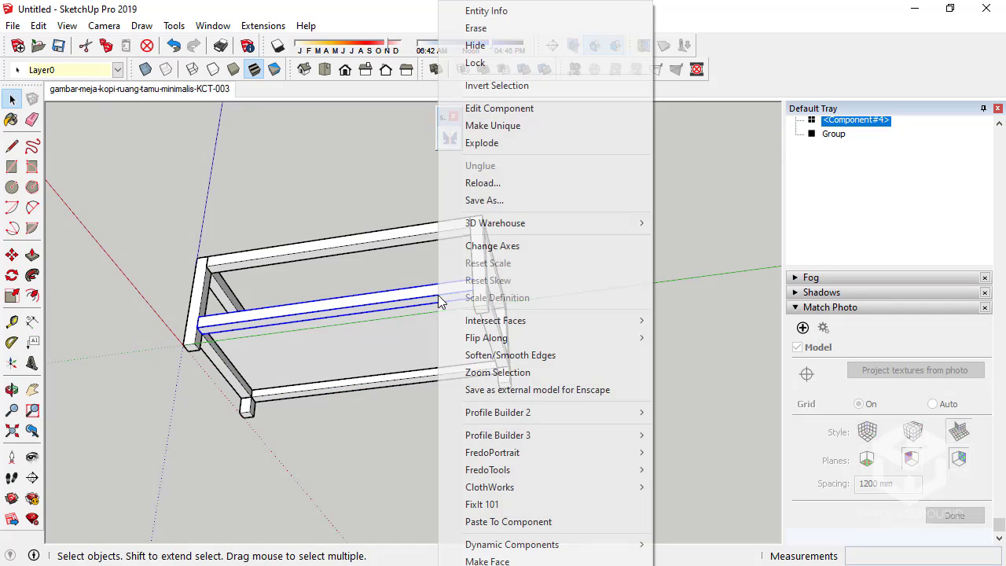
left_click(527, 125)
Make the left lower rail a unique component
left_click(231, 363)
right_click(230, 363)
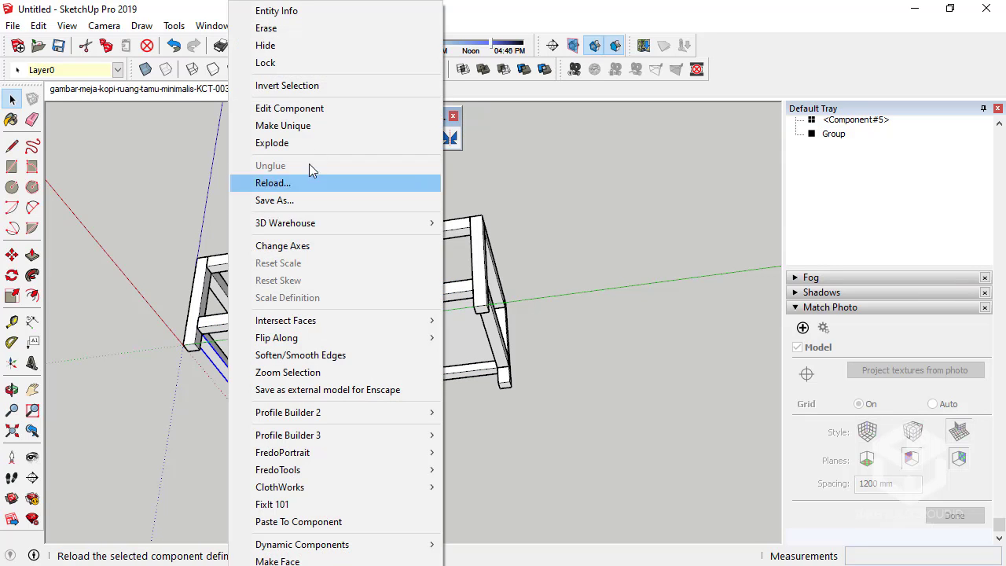
left_click(320, 118)
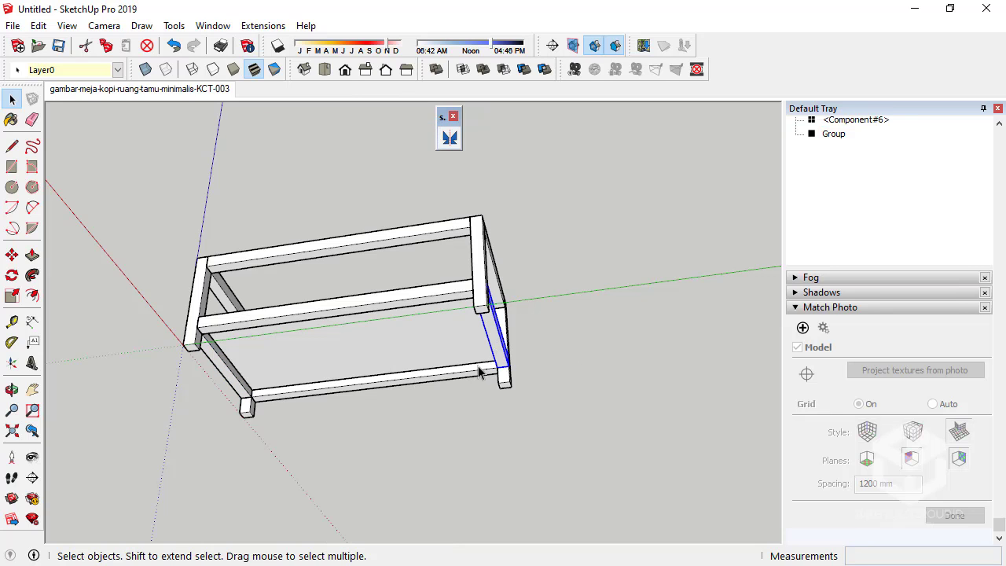
left_click(480, 373)
Open the left lower rail component for editing
middle_click_drag(300, 263, 262, 310)
scroll(226, 328, "up", 5)
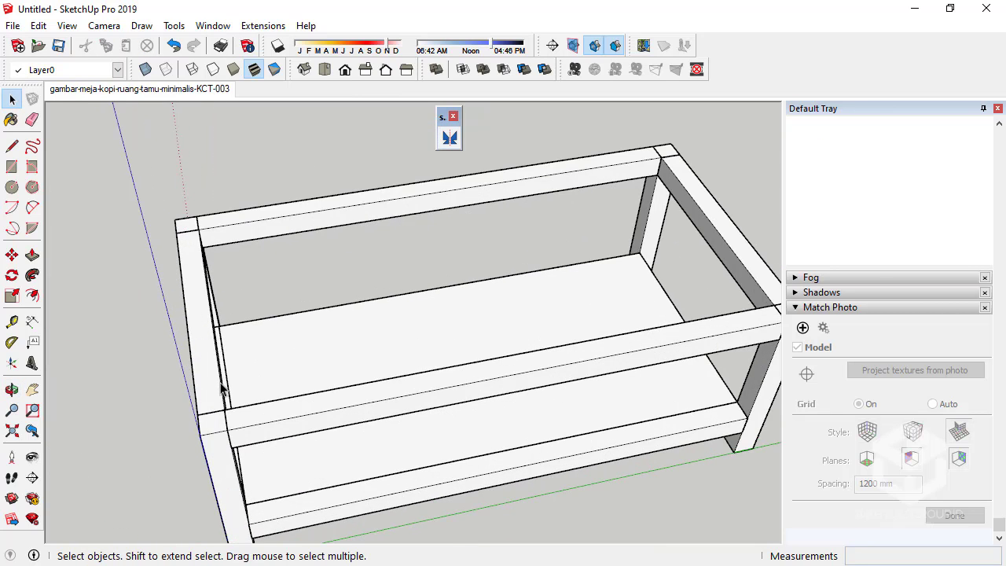
double_click(222, 387)
middle_click_drag(225, 393, 146, 298)
scroll(197, 377, "up", 3)
scroll(101, 267, "up", 2)
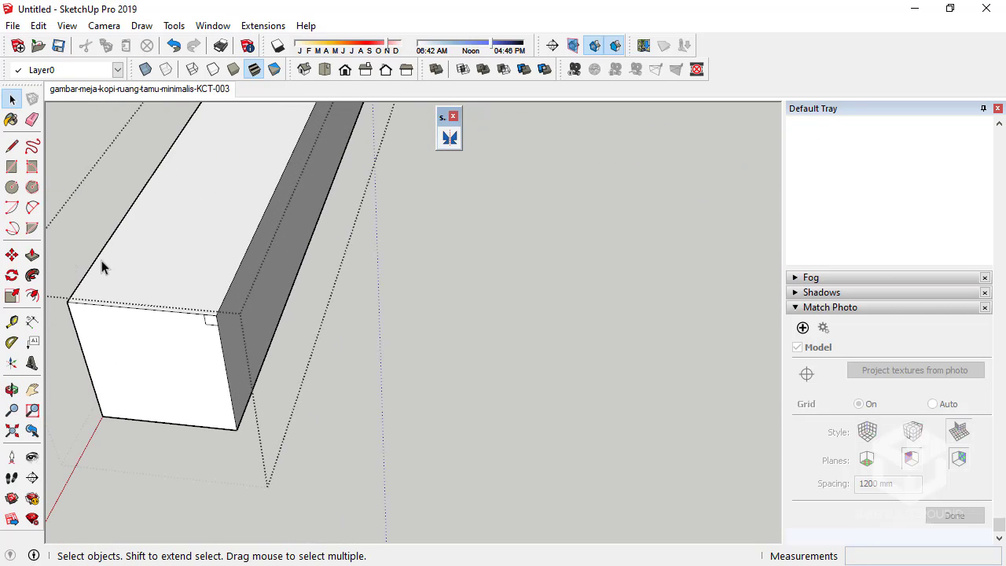
Push the left rail's front face -669 mm
left_click(32, 254)
left_click(209, 333)
scroll(254, 281, "down", 3)
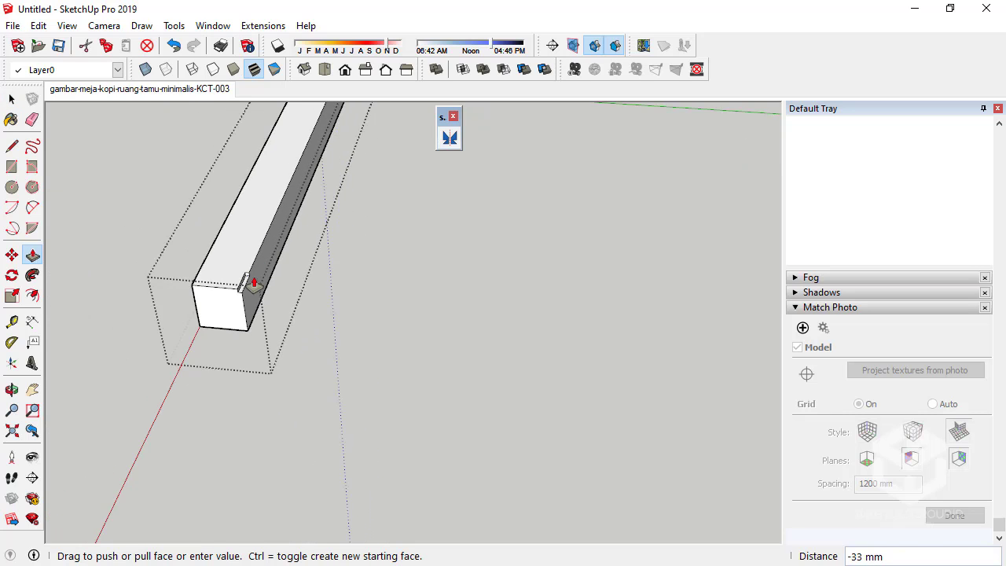
scroll(267, 251, "down", 3)
scroll(283, 212, "up", 3)
scroll(295, 173, "up", 2)
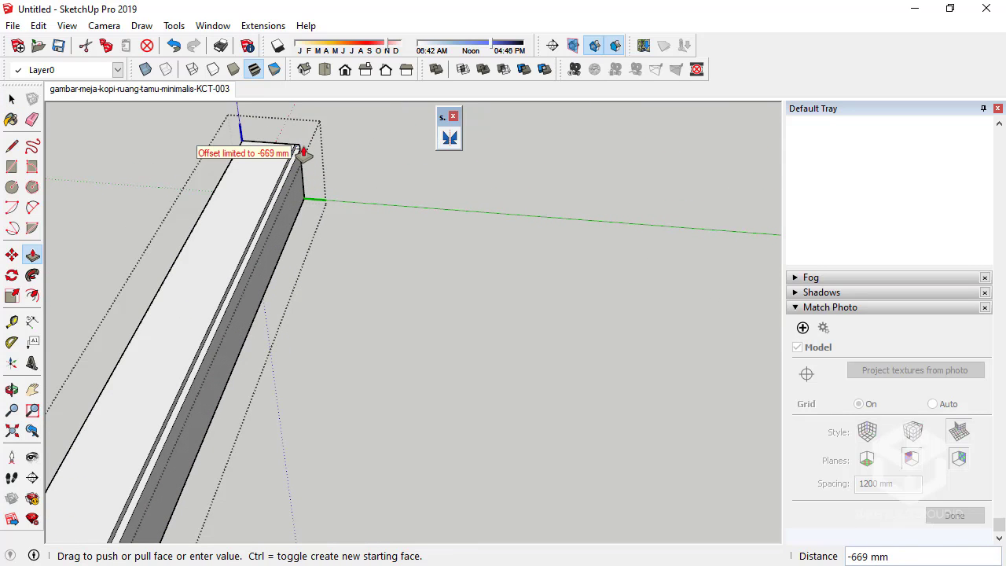
left_click(294, 151)
scroll(233, 191, "down", 2)
scroll(209, 207, "down", 3)
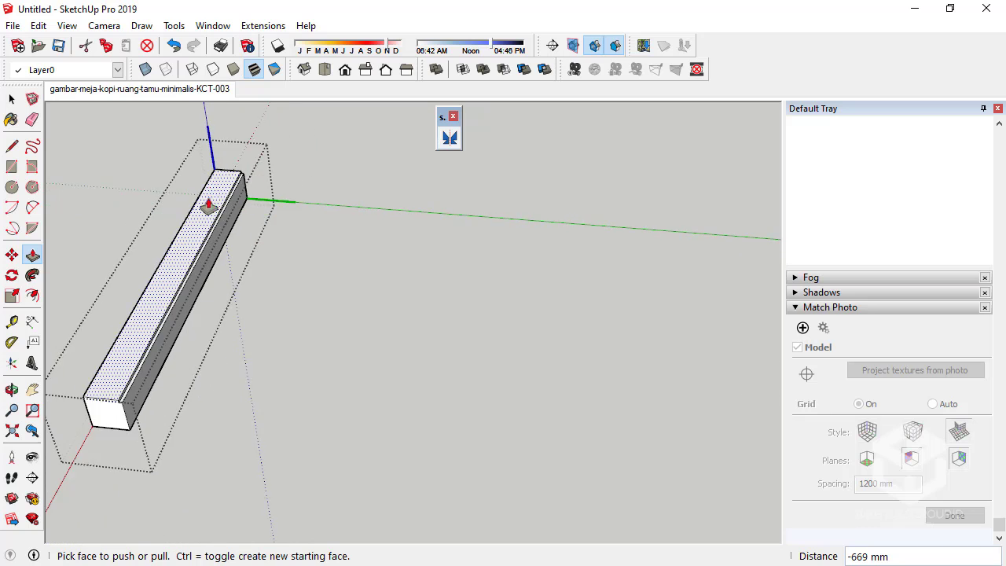
mouse_move(209, 207)
middle_mouse_down()
mouse_move(421, 248)
mouse_move(549, 258)
middle_mouse_up()
scroll(361, 268, "up", 2)
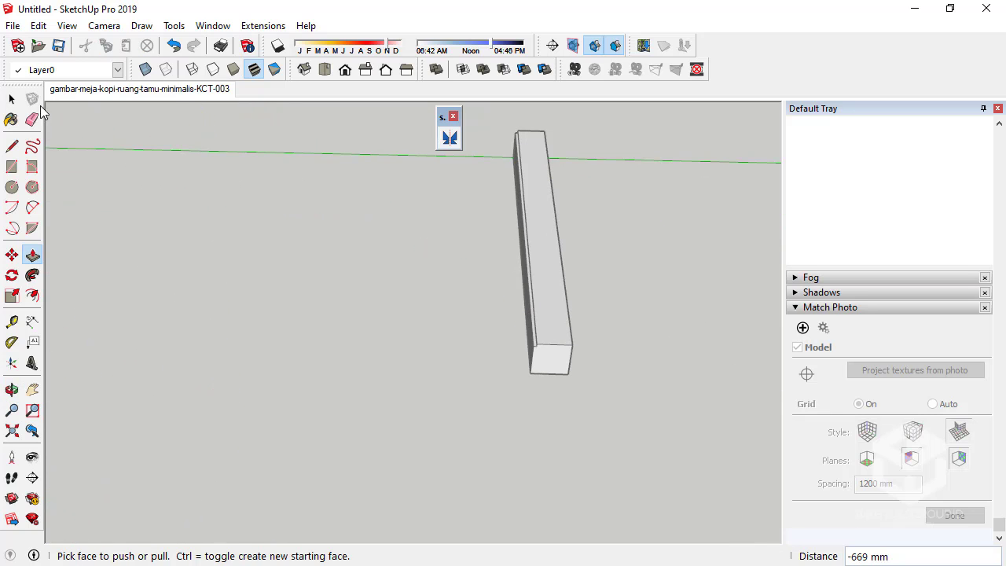
key("space")
Leave the rail's editing context and start a line at the top rail's corner
left_click(126, 89)
middle_click_drag(142, 224, 212, 297)
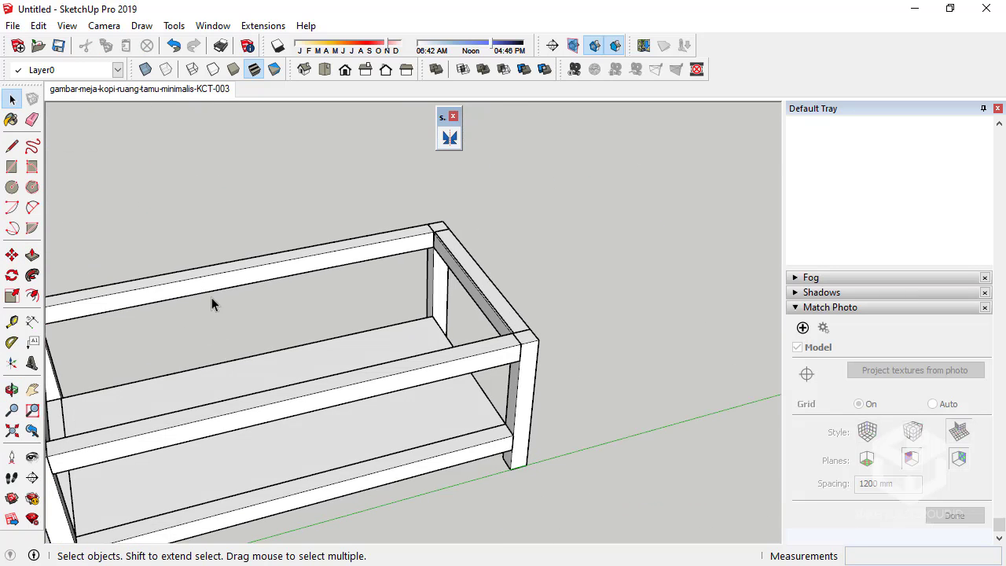
scroll(119, 269, "down", 2)
scroll(128, 288, "up", 4)
scroll(227, 280, "up", 3)
left_click(248, 267)
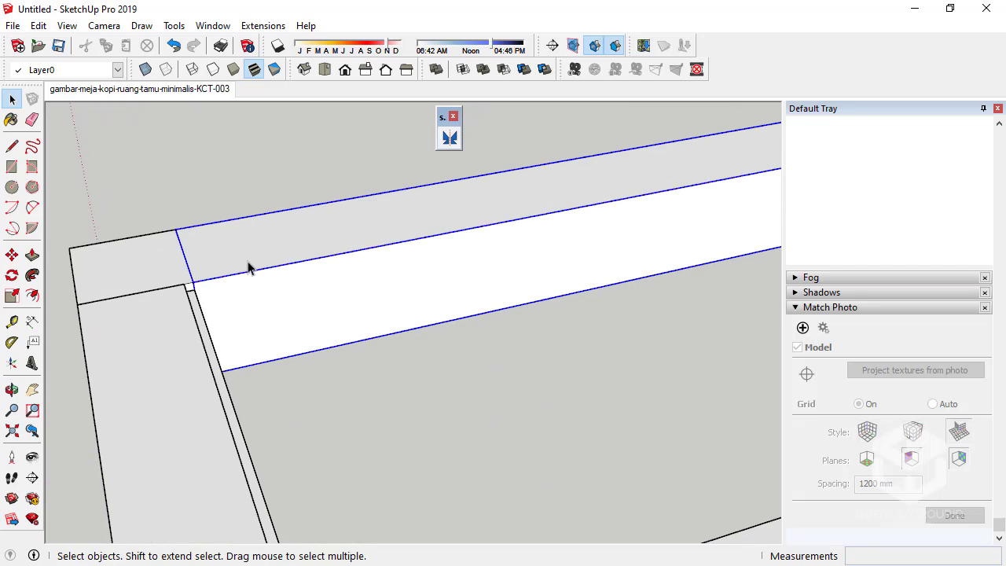
middle_click_drag(248, 267, 316, 269)
scroll(199, 346, "up", 2)
scroll(213, 303, "up", 2)
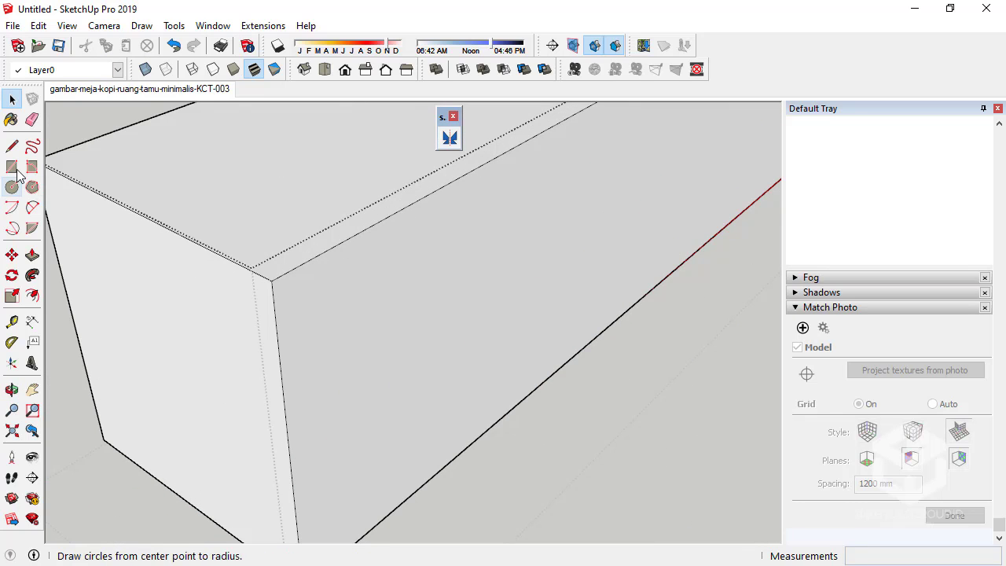
middle_click_drag(60, 207, 337, 292)
scroll(316, 298, "up", 2)
left_click(309, 314)
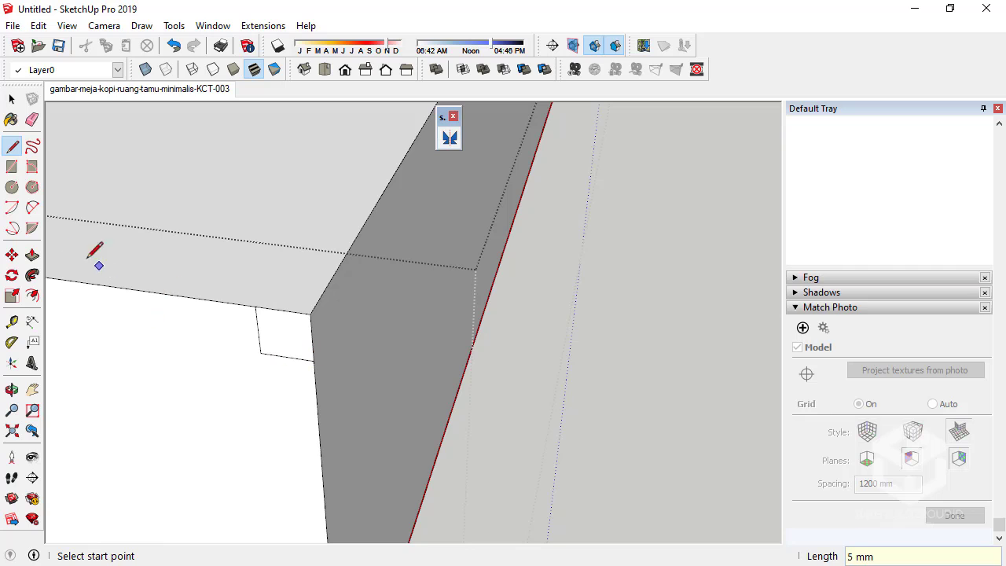
Pull the small end face about 1397 mm into a full-length rail along the table
key("p")
left_click(318, 299)
scroll(320, 295, "down", 2)
scroll(318, 297, "down", 2)
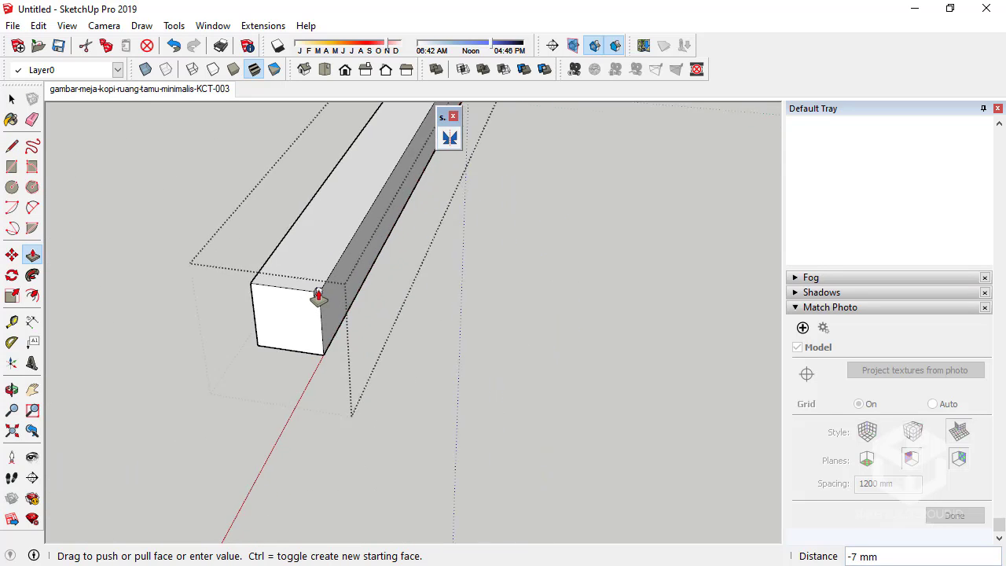
scroll(318, 297, "down", 3)
scroll(327, 287, "down", 2)
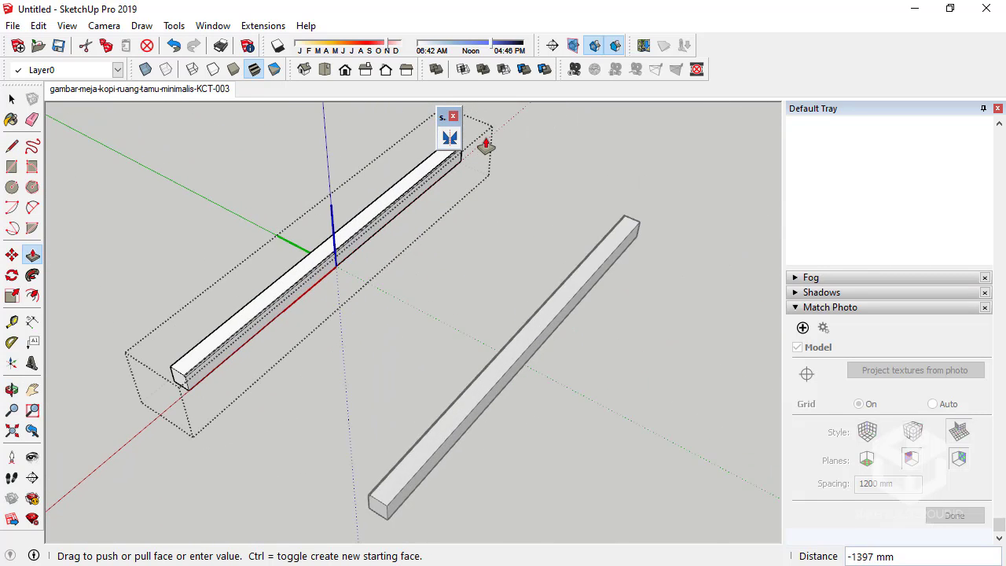
scroll(485, 145, "up", 3)
scroll(471, 157, "up", 2)
scroll(417, 152, "up", 2)
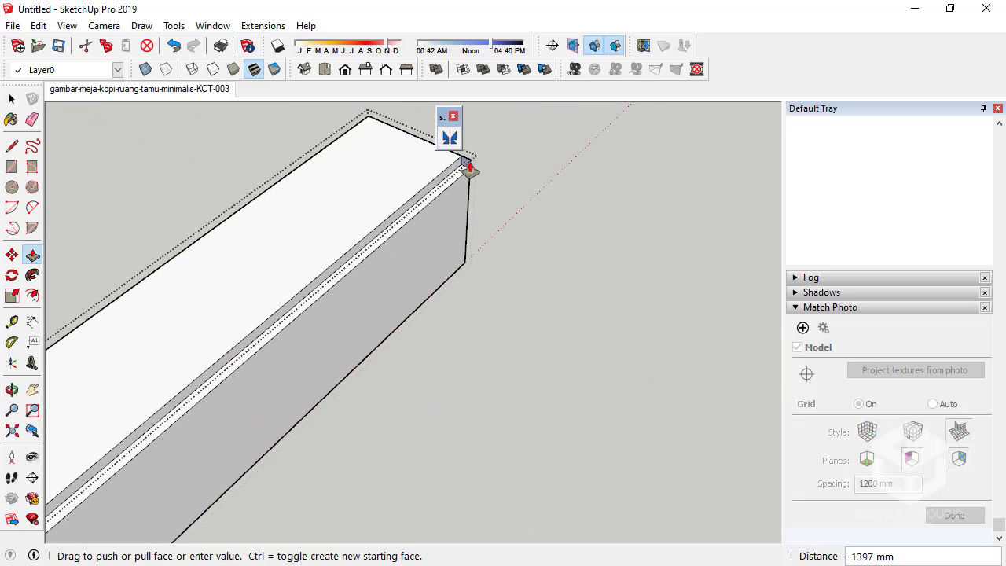
left_click(479, 176)
scroll(260, 211, "down", 2)
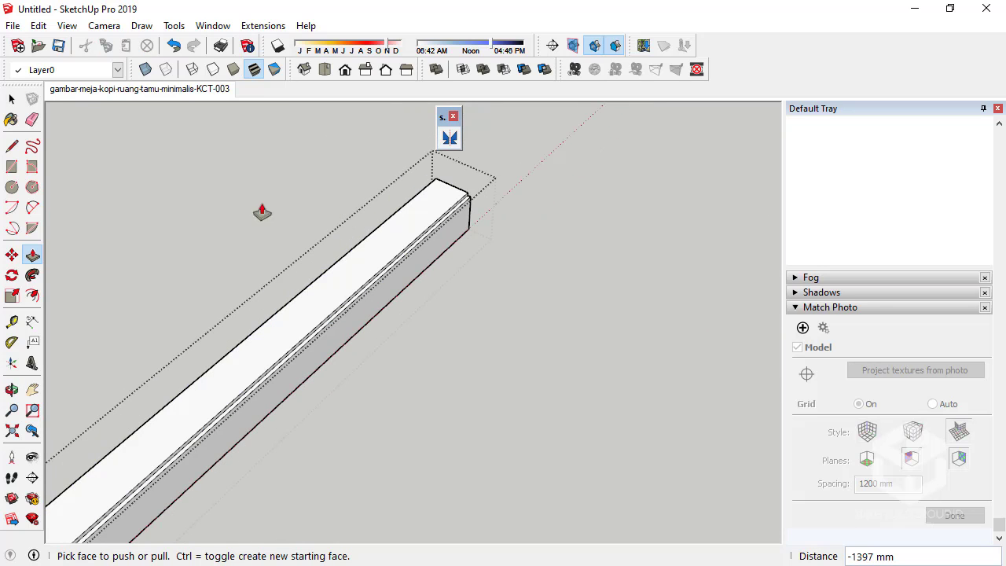
left_click(12, 99)
scroll(493, 261, "up", 5)
scroll(492, 261, "down", 5)
mouse_move(269, 165)
middle_mouse_down()
mouse_move(320, 162)
mouse_move(401, 377)
mouse_move(605, 419)
mouse_move(333, 528)
middle_mouse_up()
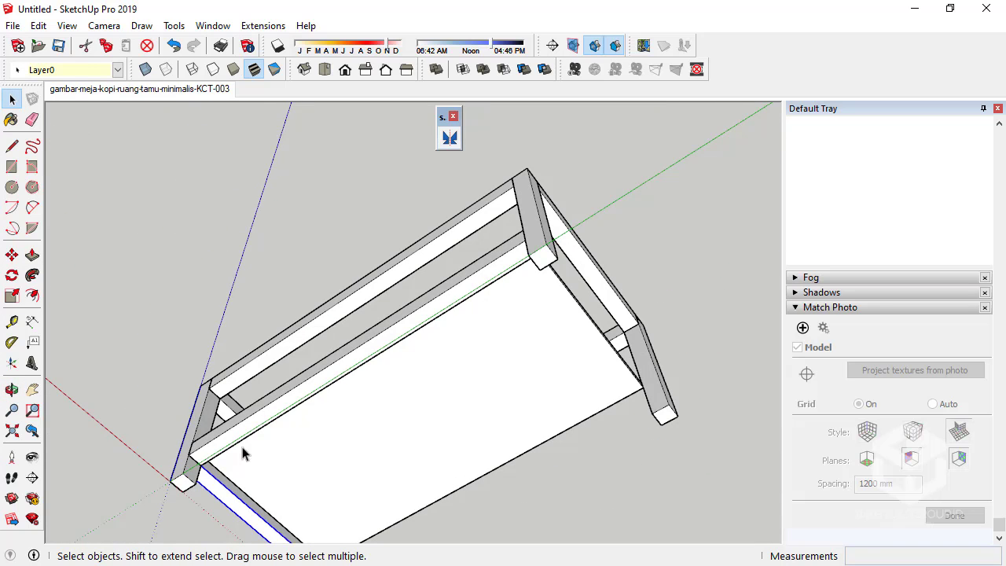
Mirror-duplicate the selected rail onto the opposite side of the table
mouse_move(241, 442)
middle_mouse_down()
mouse_move(349, 376)
mouse_move(351, 349)
middle_mouse_up()
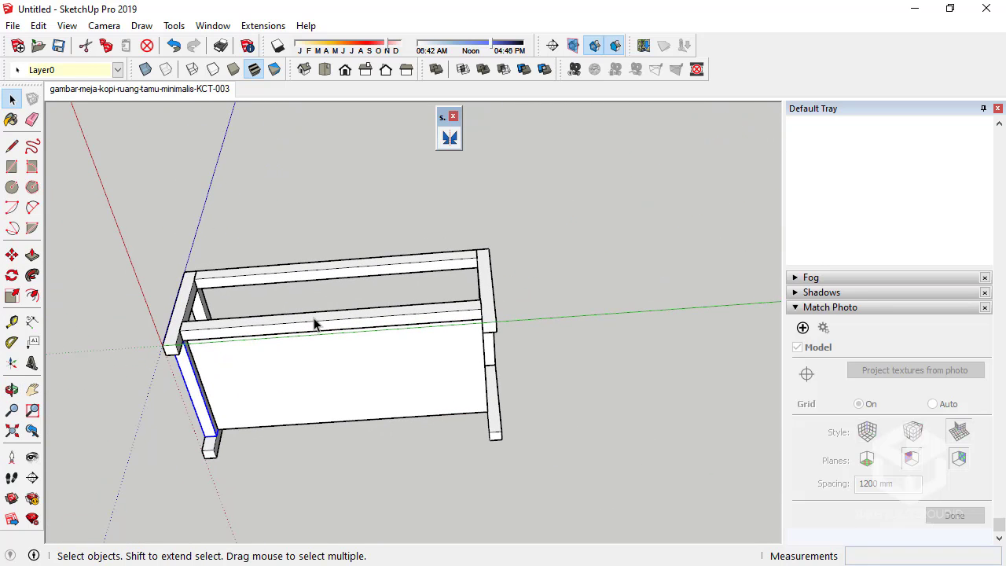
left_click(449, 138)
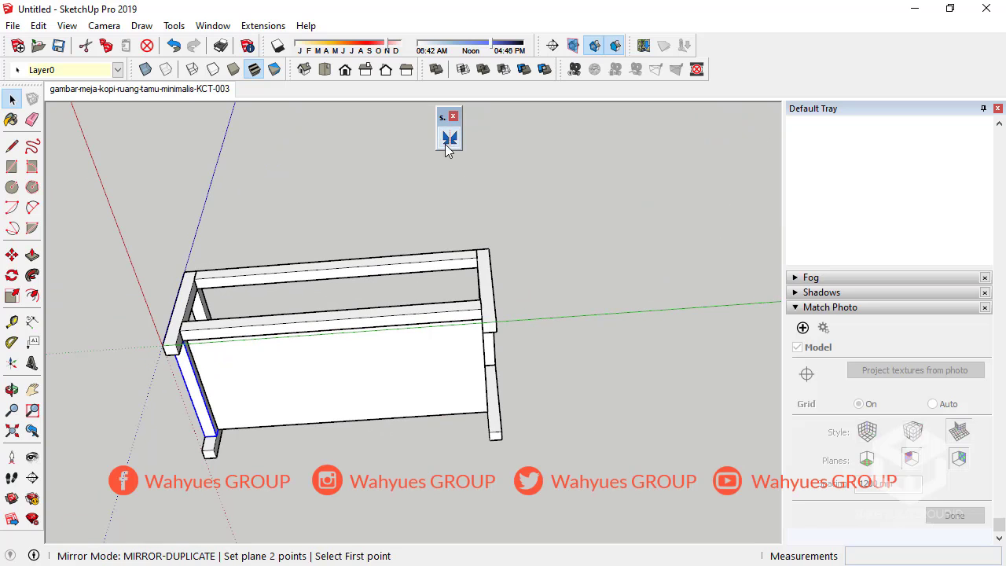
scroll(332, 309, "up", 1)
scroll(330, 310, "up", 3)
mouse_move(320, 316)
middle_mouse_down()
mouse_move(280, 298)
mouse_move(287, 346)
middle_mouse_up()
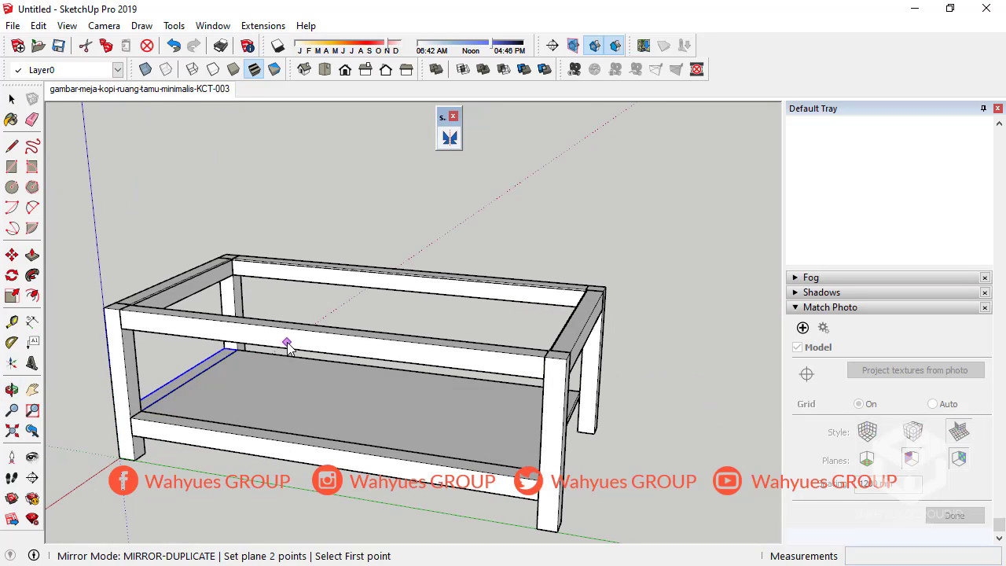
middle_click_drag(363, 369, 359, 408)
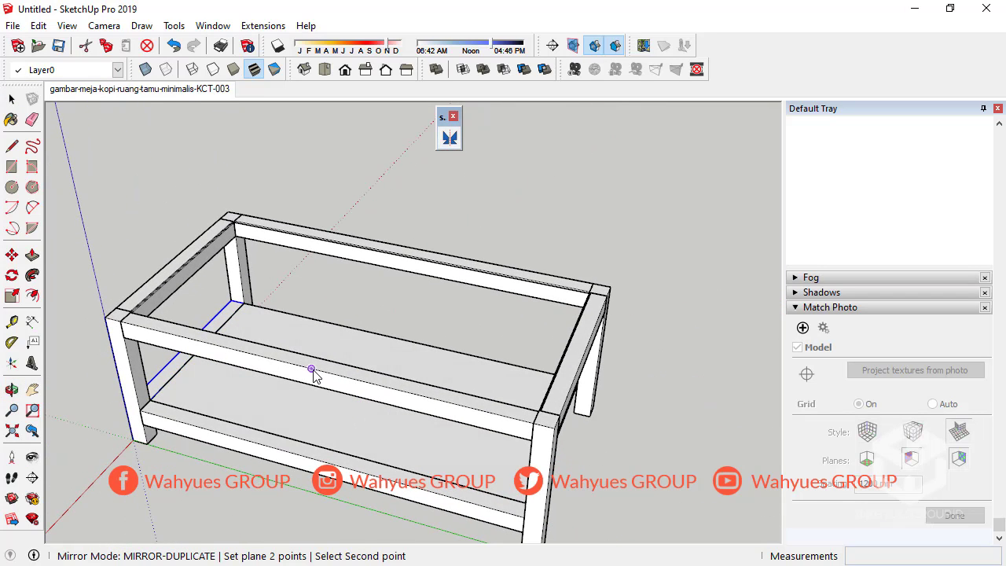
left_click(372, 305)
Begin mirroring a second rail copy by placing the mirror plane's first point
mouse_move(373, 304)
middle_mouse_down()
mouse_move(337, 285)
mouse_move(488, 397)
middle_mouse_up()
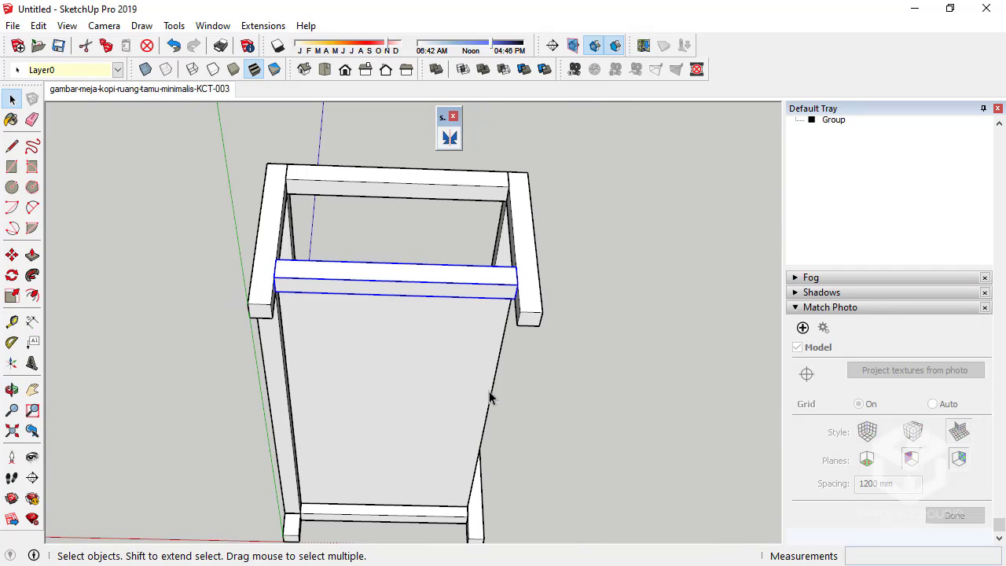
mouse_move(279, 366)
middle_mouse_down()
mouse_move(377, 422)
mouse_move(311, 384)
middle_mouse_up()
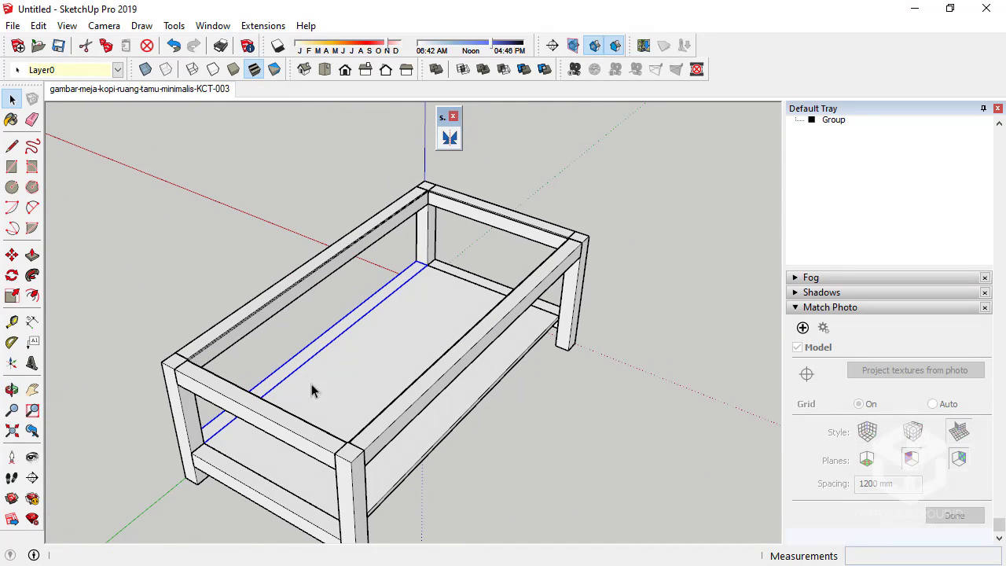
left_click(449, 141)
scroll(249, 424, "up", 2)
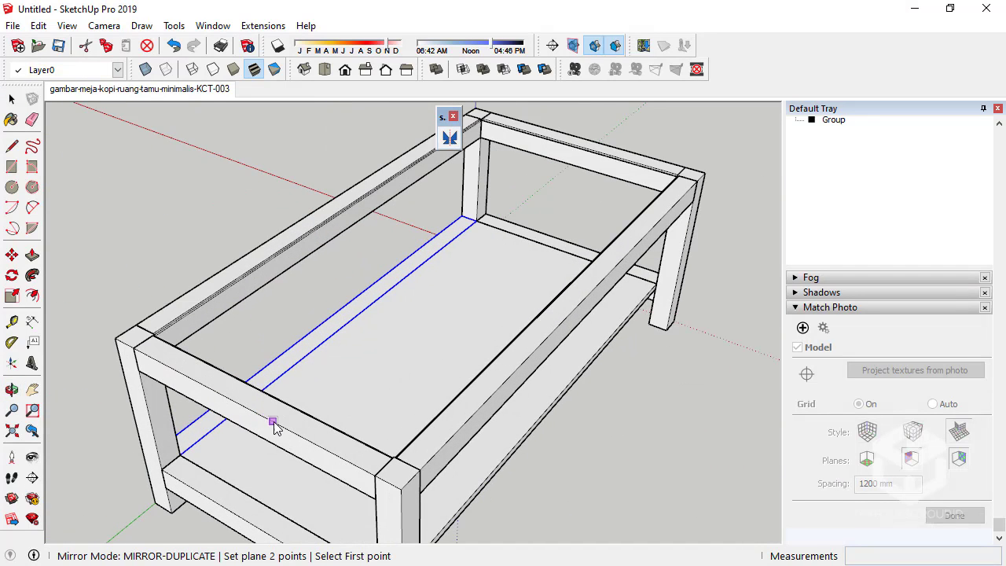
left_click(245, 410)
Finish the second mirrored rail copy and zoom in on the frame's leg corner
left_click(334, 348)
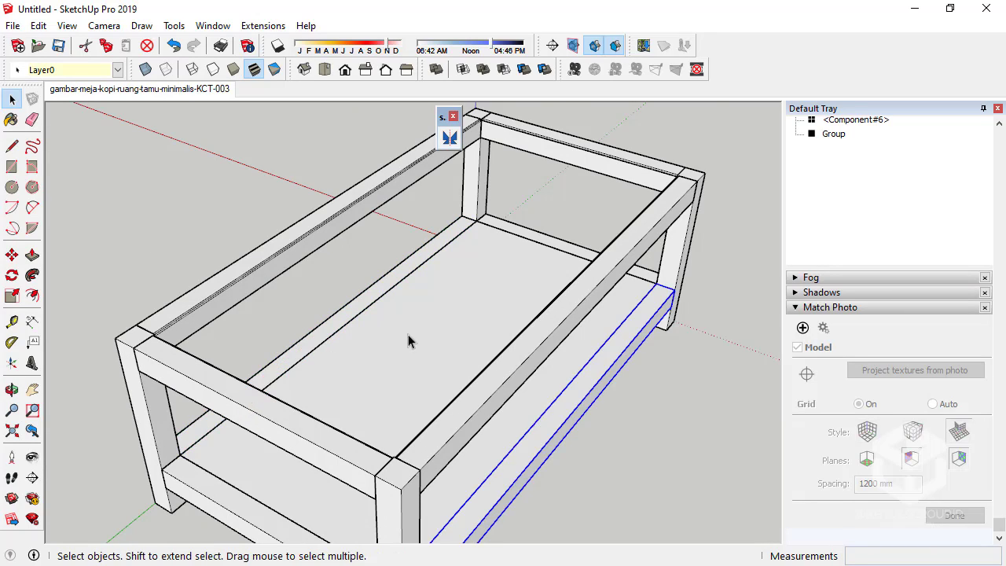
mouse_move(408, 337)
middle_mouse_down()
mouse_move(533, 283)
mouse_move(438, 313)
mouse_move(366, 318)
mouse_move(432, 331)
middle_mouse_up()
scroll(319, 322, "up", 2)
scroll(327, 362, "up", 2)
scroll(264, 370, "up", 2)
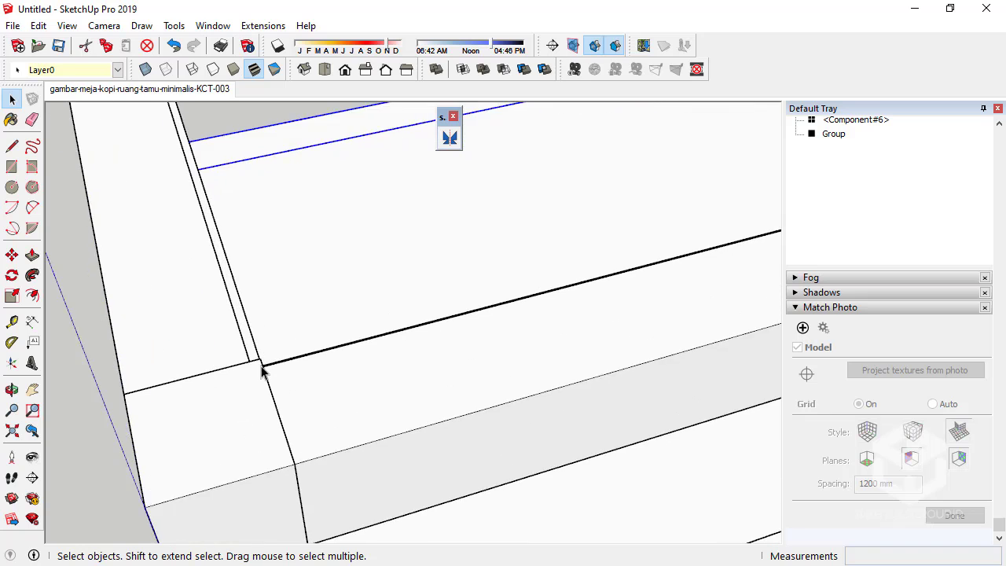
scroll(269, 422, "up", 2)
middle_click_drag(269, 422, 312, 291)
scroll(287, 404, "up", 2)
middle_click_drag(287, 403, 217, 291)
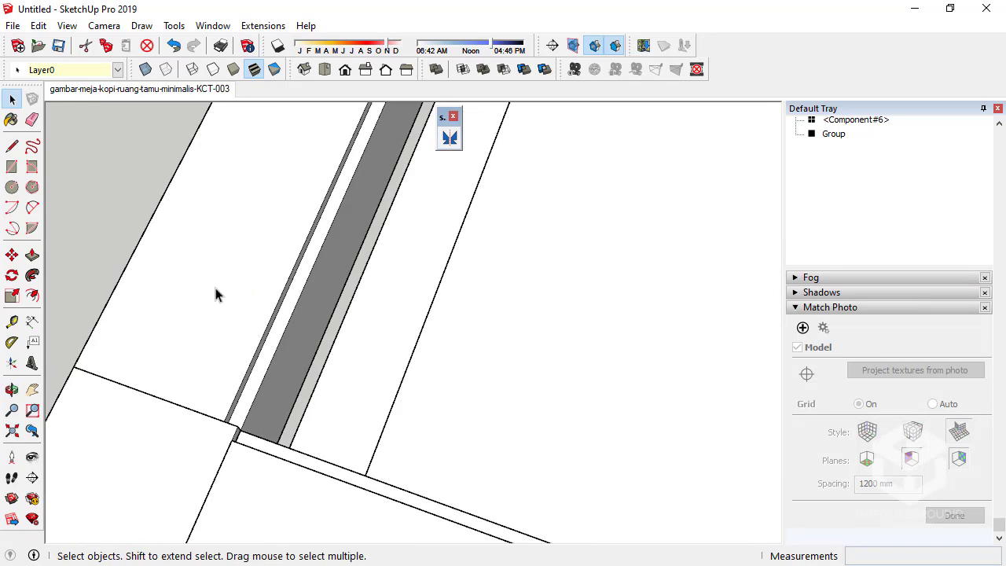
scroll(226, 441, "up", 1)
scroll(226, 440, "up", 1)
scroll(225, 429, "up", 1)
scroll(262, 398, "up", 2)
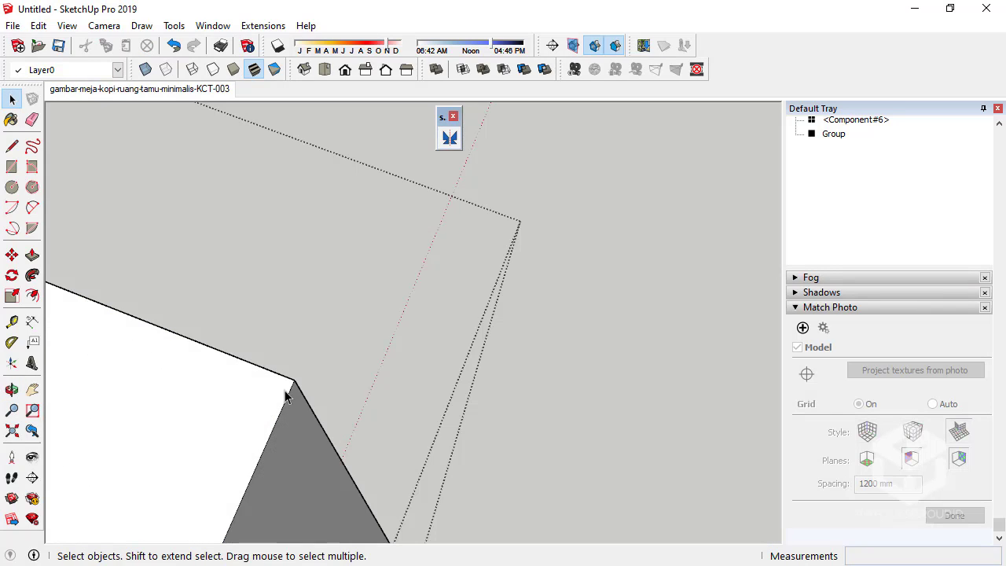
Outline a small rectangle at the frame's top corner and push it in 5 mm
left_click(11, 147)
left_click(294, 380)
type("5")
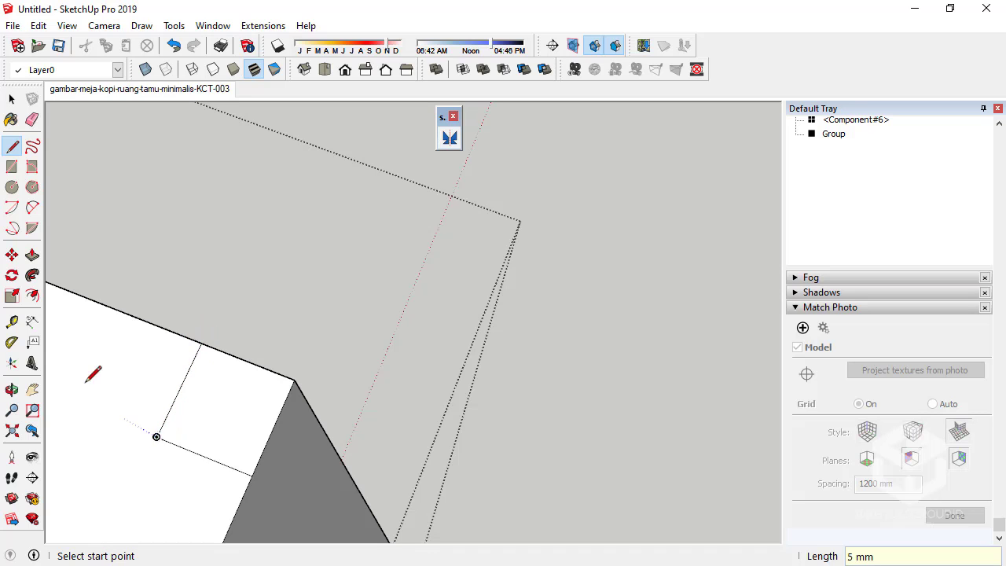
left_click(32, 255)
left_click(271, 416)
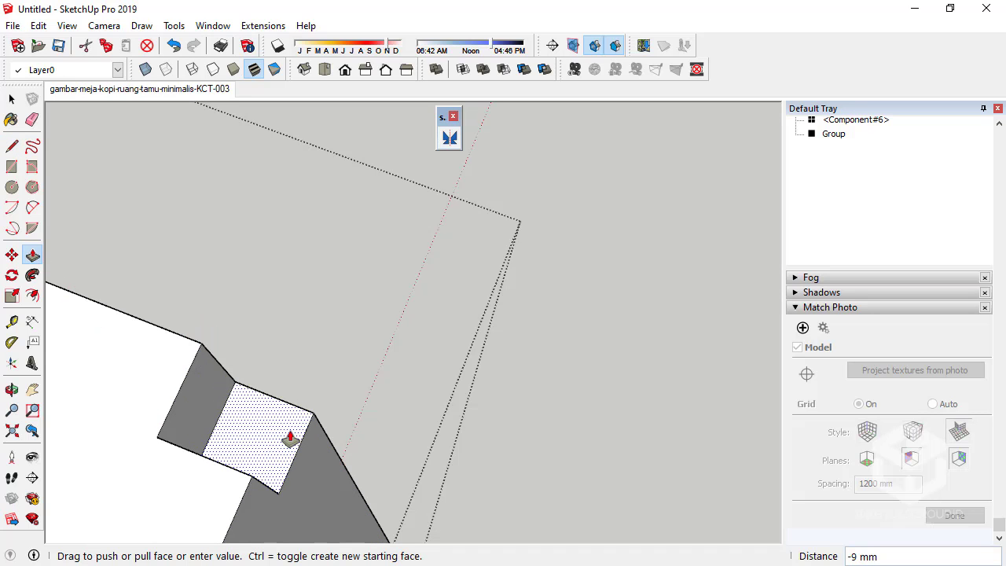
type("5")
key("Return")
left_click(12, 98)
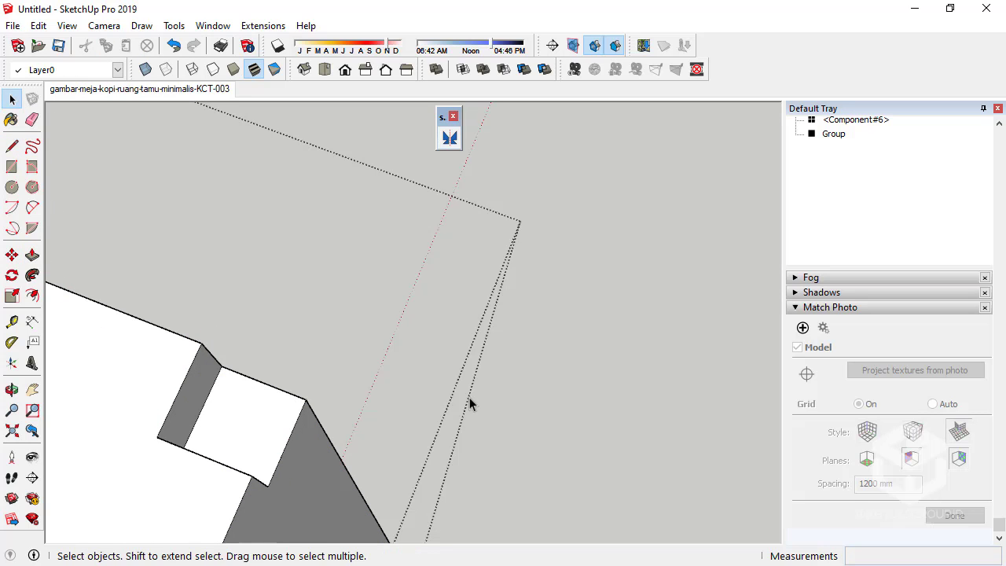
scroll(354, 385, "down", 5)
Flip the copied corner components along their red axes
scroll(203, 330, "up", 5)
scroll(203, 330, "down", 5)
middle_click_drag(187, 337, 534, 307)
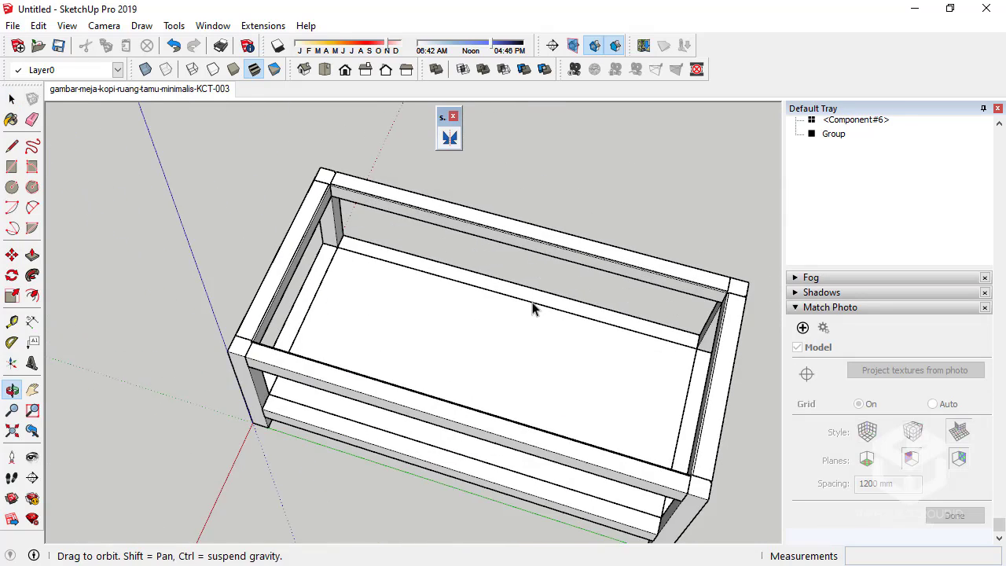
scroll(535, 307, "down", 2)
scroll(531, 405, "up", 5)
scroll(531, 406, "up", 3)
scroll(541, 400, "up", 2)
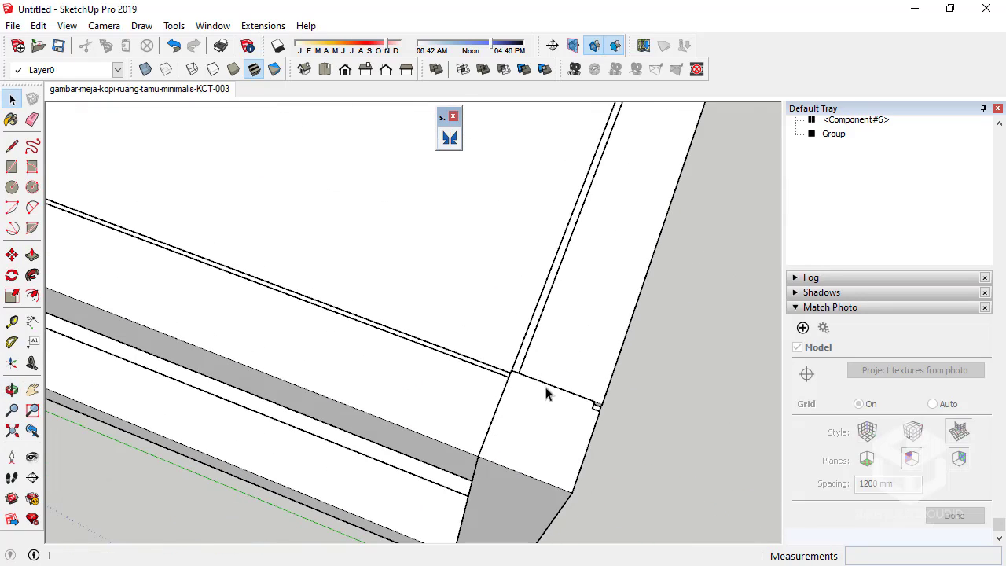
left_click(542, 413)
right_click(541, 414)
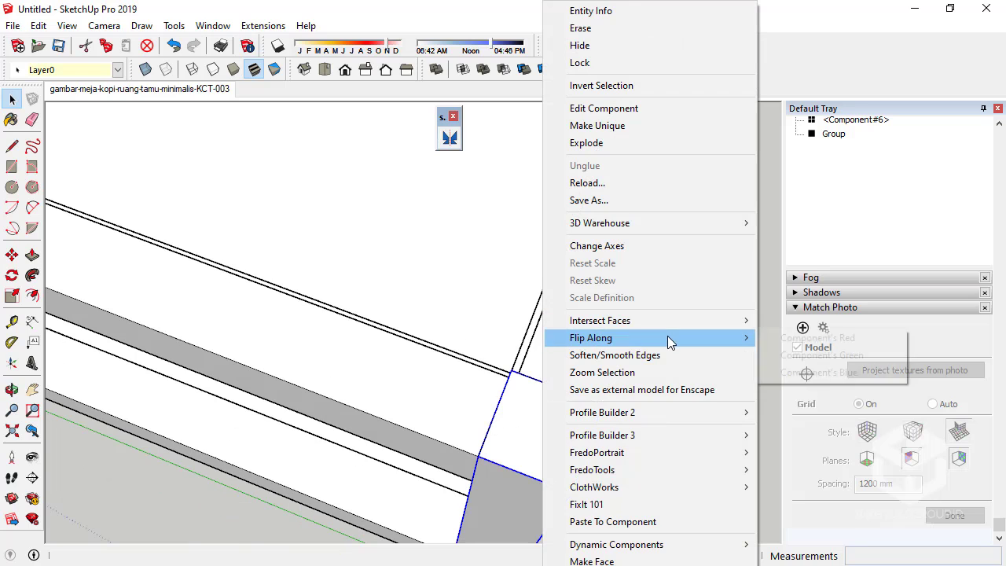
left_click(816, 340)
right_click(562, 431)
mouse_move(610, 338)
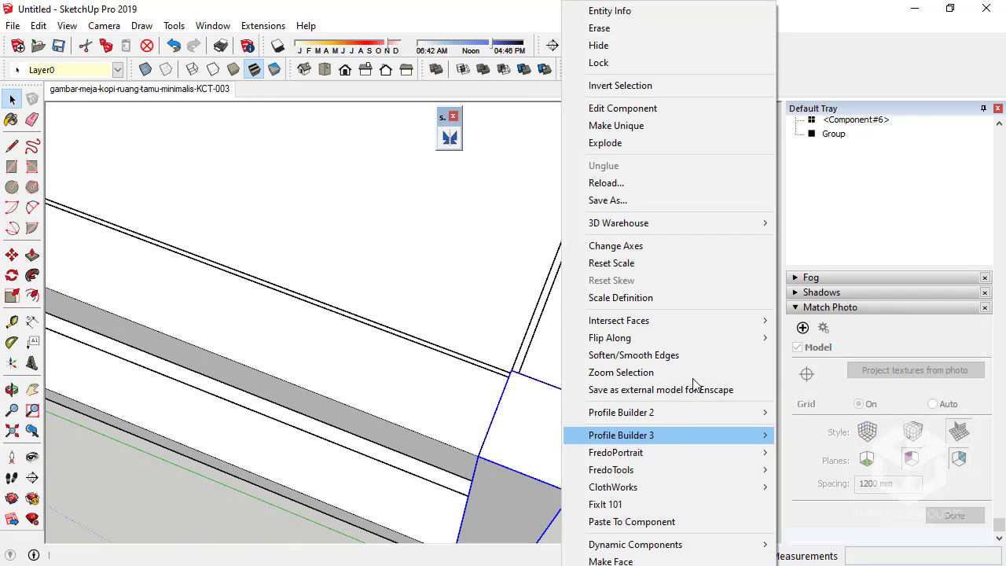
left_click(807, 339)
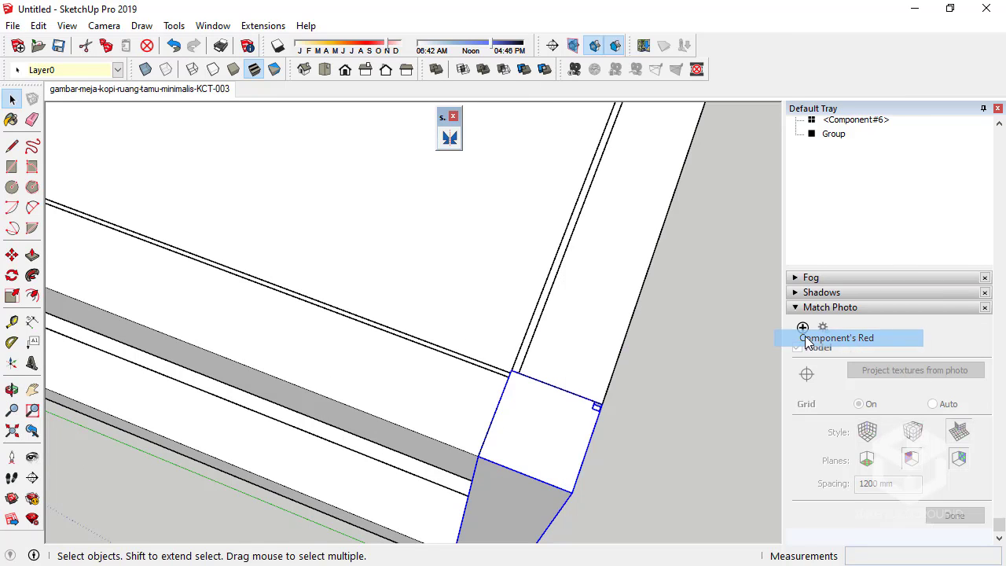
Flip two more copied components along their green axes
right_click(584, 431)
mouse_move(684, 338)
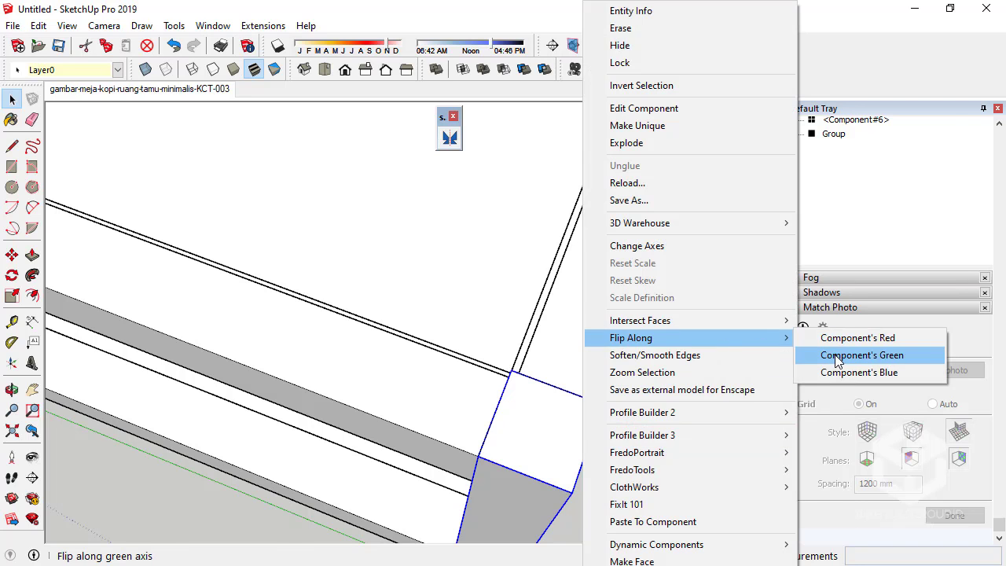
left_click(864, 355)
scroll(98, 399, "down", 5)
scroll(426, 352, "up", 3)
scroll(467, 370, "up", 3)
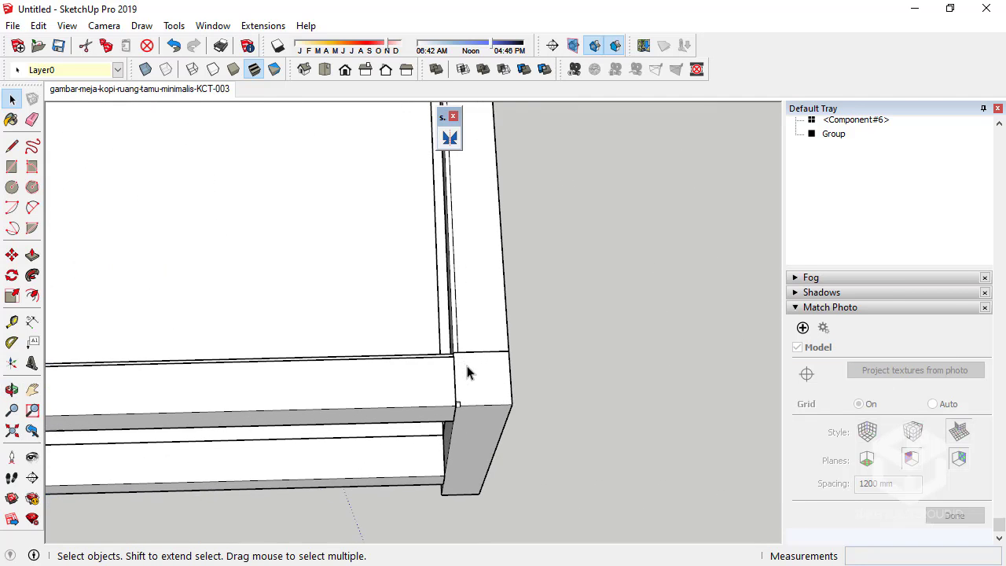
right_click(472, 366)
mouse_move(582, 338)
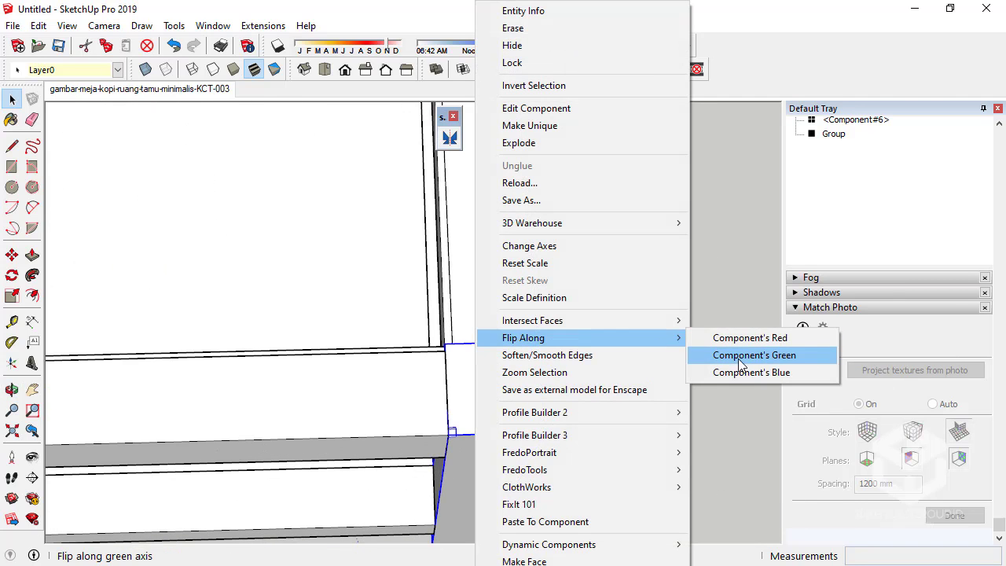
left_click(747, 354)
Flip the left top component along its red axis and clear the selection
mouse_move(487, 377)
middle_mouse_down()
mouse_move(374, 404)
mouse_move(442, 419)
mouse_move(422, 400)
middle_mouse_up()
scroll(489, 343, "up", 3)
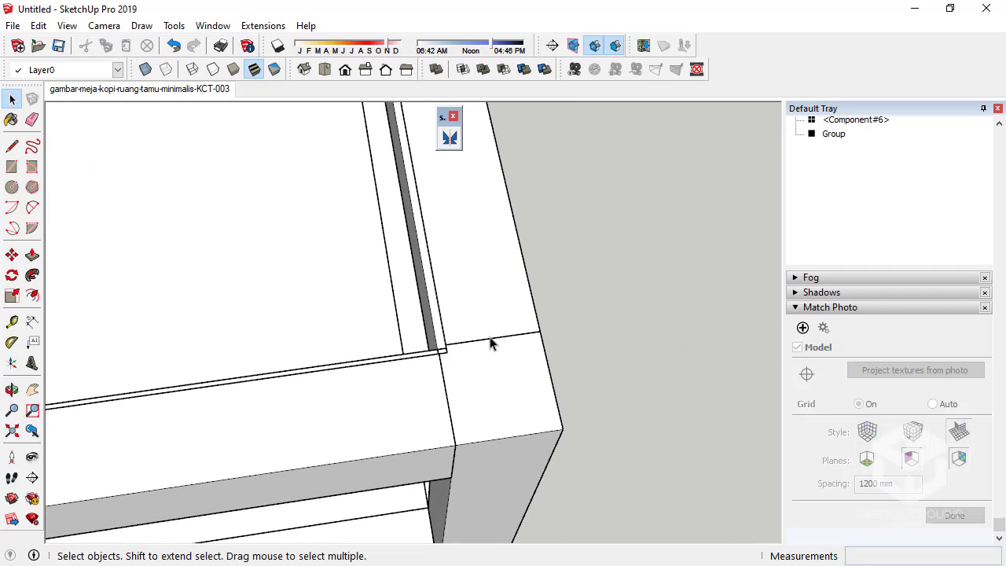
scroll(448, 355, "up", 2)
scroll(423, 468, "up", 2)
scroll(423, 468, "down", 2)
scroll(388, 464, "down", 2)
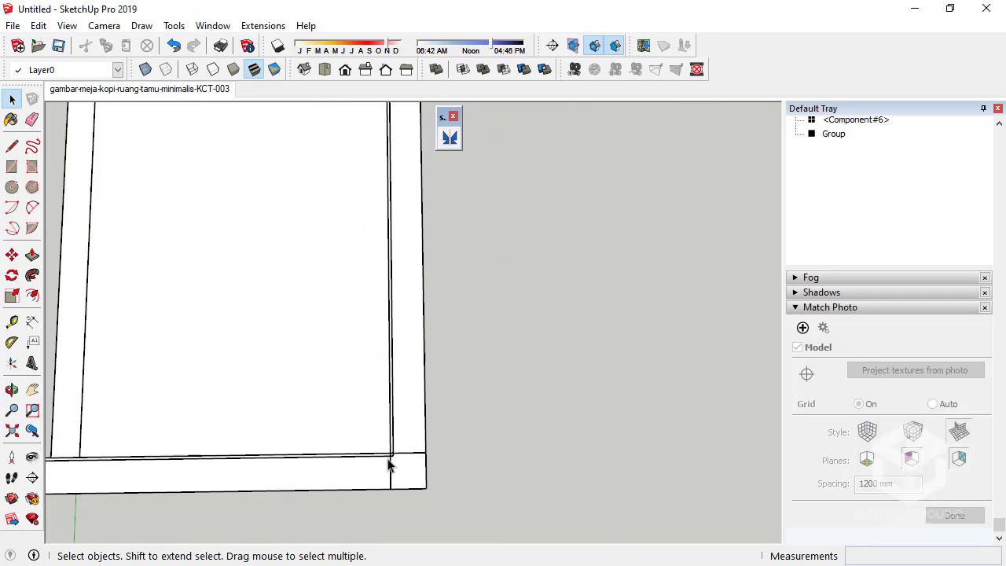
scroll(391, 467, "down", 3)
mouse_move(350, 449)
middle_mouse_down()
mouse_move(350, 354)
mouse_move(298, 380)
middle_mouse_up()
scroll(350, 353, "up", 2)
scroll(359, 332, "up", 3)
scroll(272, 335, "up", 2)
right_click(281, 377)
mouse_move(328, 337)
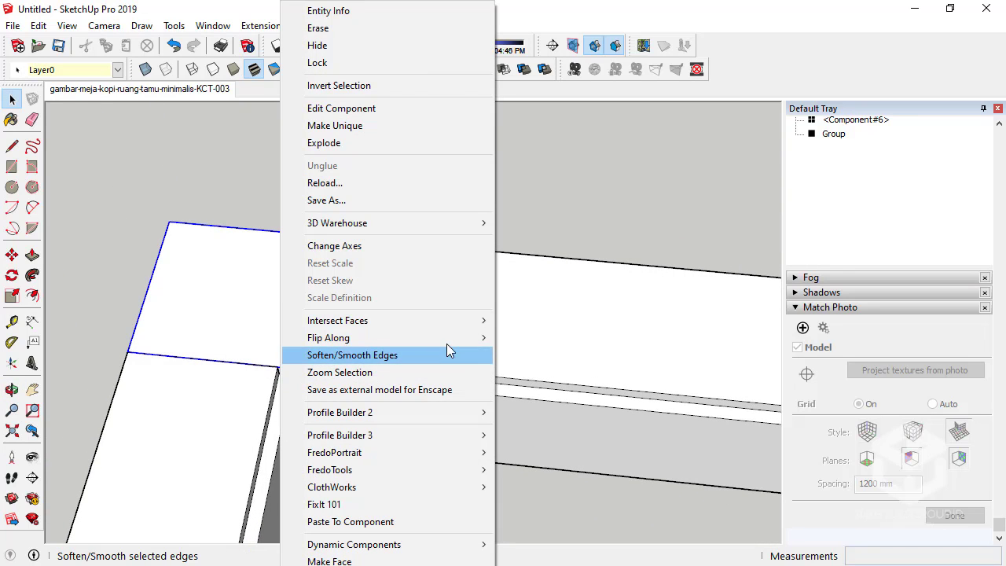
left_click(583, 340)
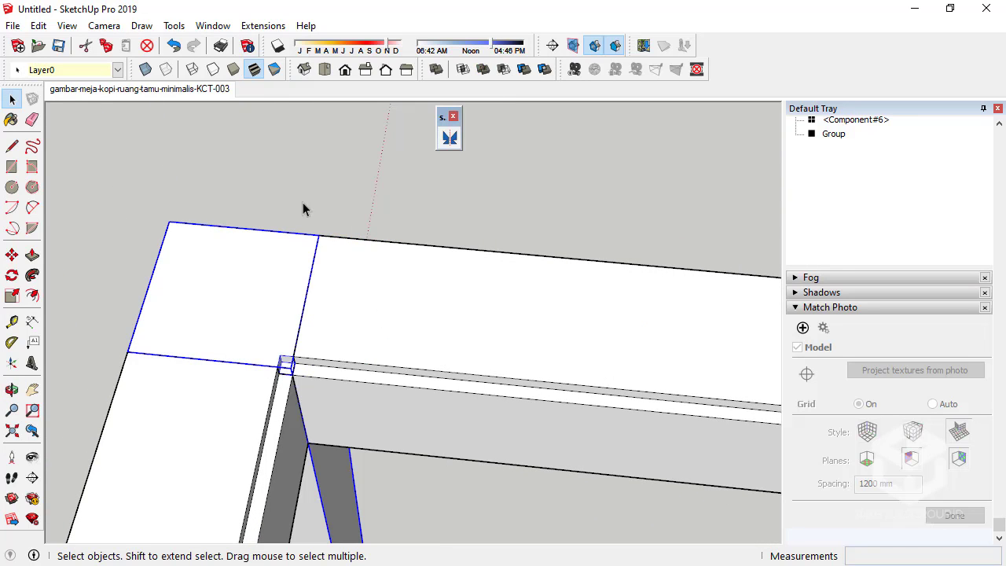
left_click(156, 161)
scroll(156, 167, "down", 5)
scroll(107, 386, "up", 1)
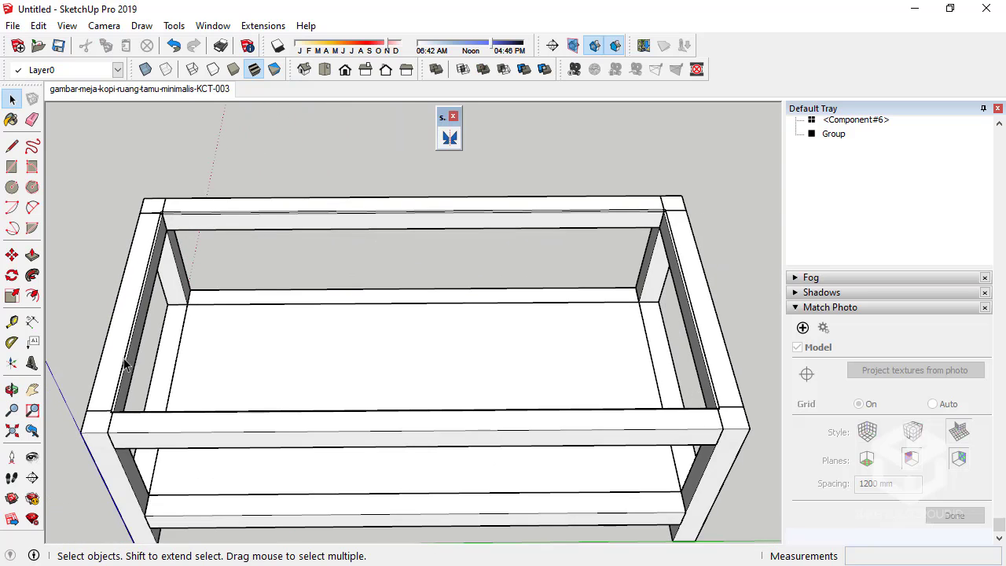
scroll(107, 386, "up", 4)
Draw a rectangle spanning the tabletop opening inside the top rails
left_click(11, 167)
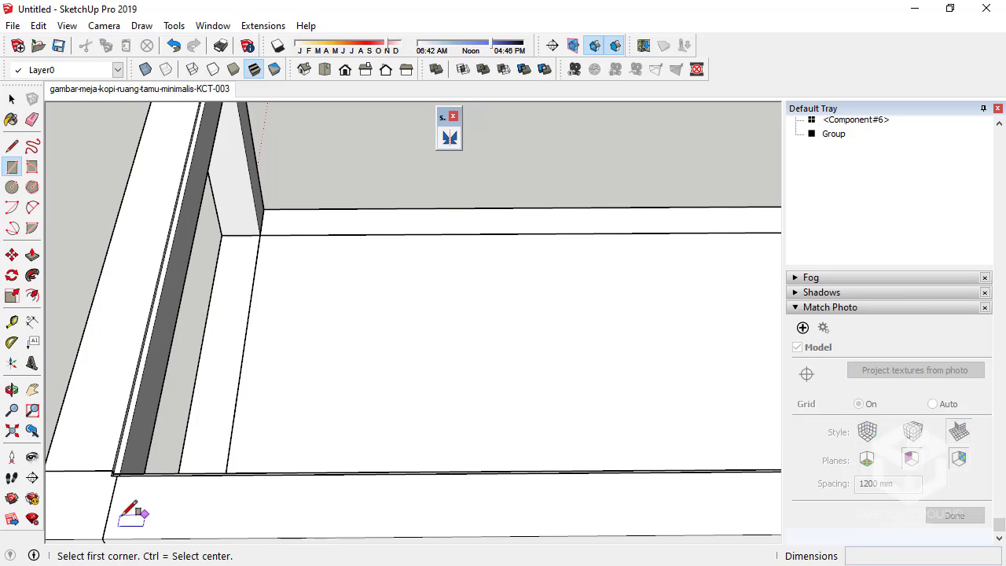
scroll(116, 472, "up", 2)
left_click(103, 469)
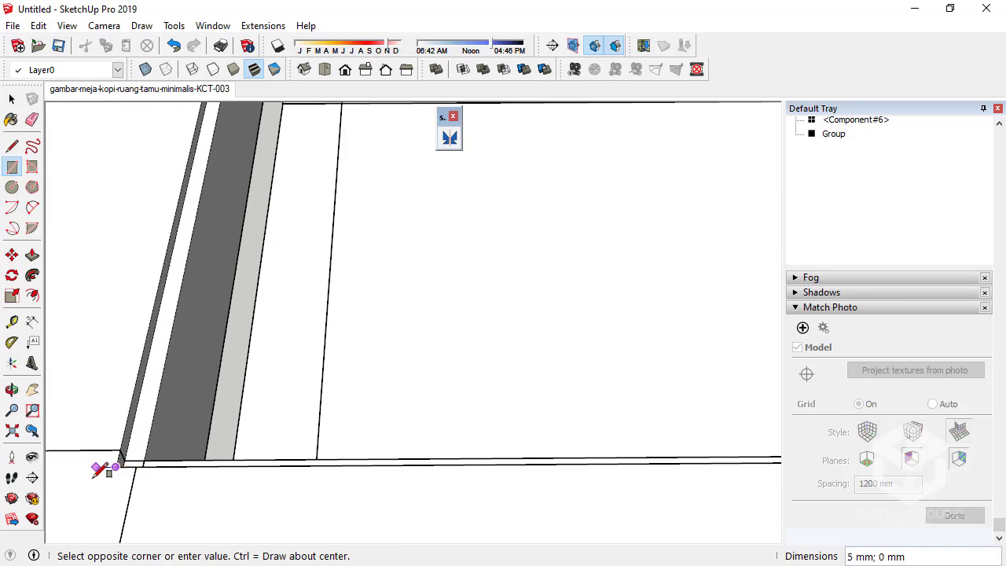
scroll(102, 467, "down", 2)
scroll(101, 467, "down", 3)
scroll(489, 325, "up", 3)
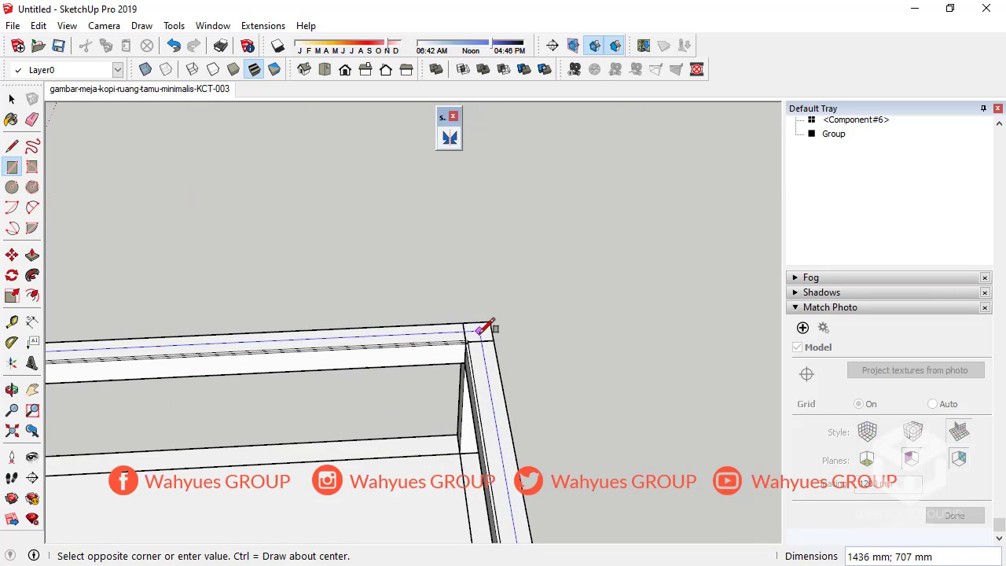
scroll(469, 338, "up", 1)
left_click(463, 341)
scroll(471, 267, "down", 2)
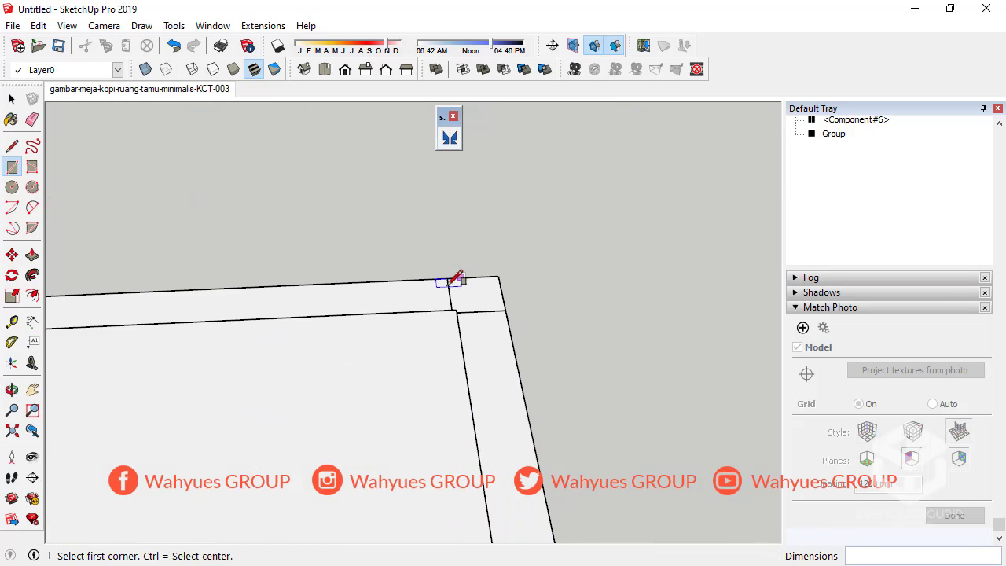
scroll(385, 290, "down", 1)
mouse_move(382, 293)
middle_mouse_down()
mouse_move(238, 307)
mouse_move(197, 299)
middle_mouse_up()
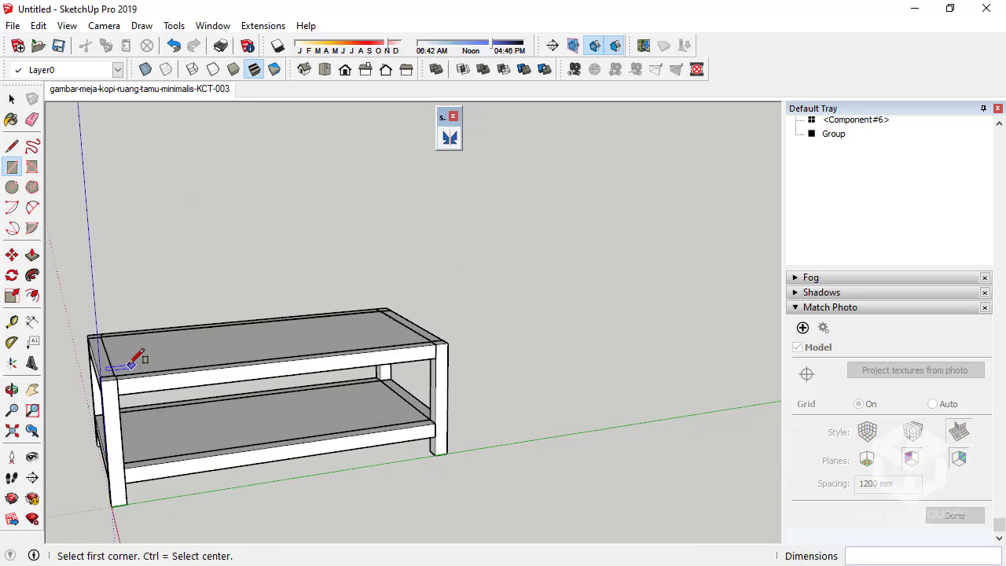
scroll(134, 353, "up", 3)
Push the new top face up 5 mm and make the panel a group
left_click(32, 254)
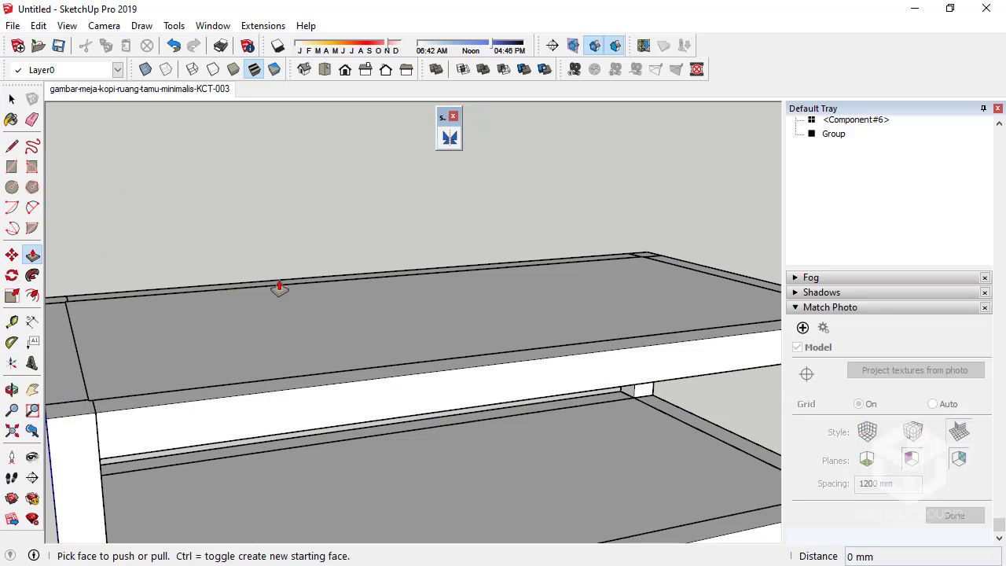
left_click(288, 336)
type("5")
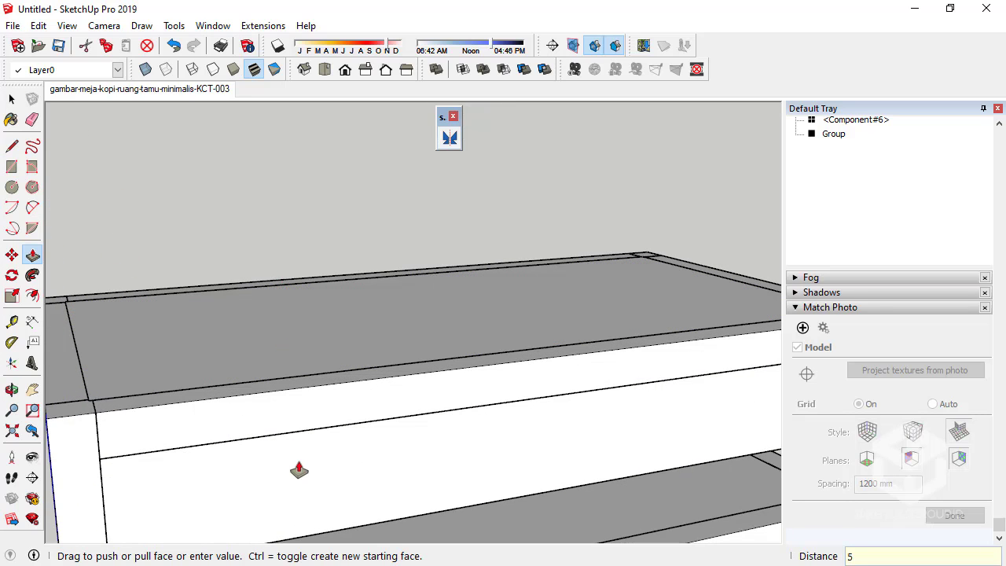
key("Return")
left_click(12, 98)
left_click(280, 358)
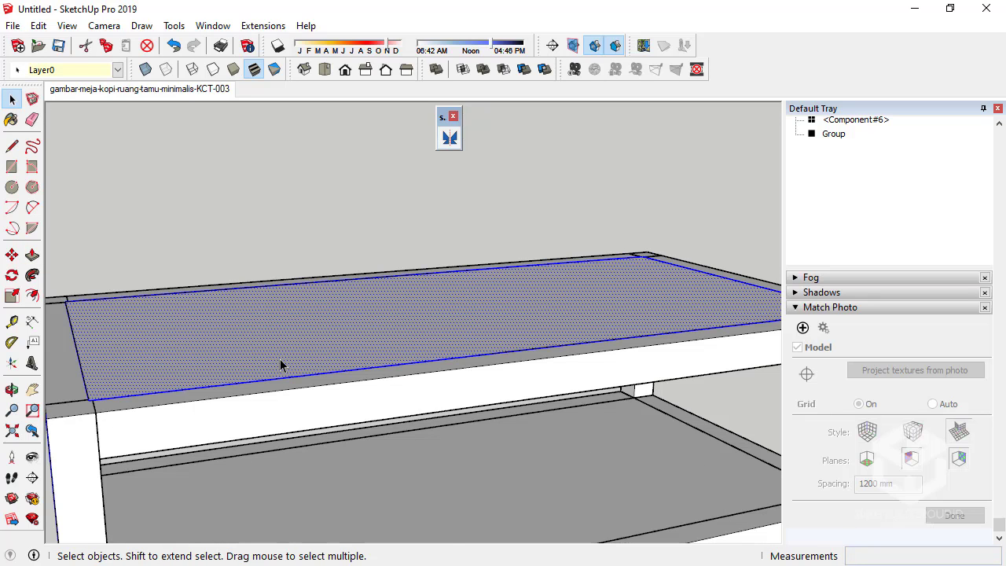
right_click(287, 345)
left_click(406, 246)
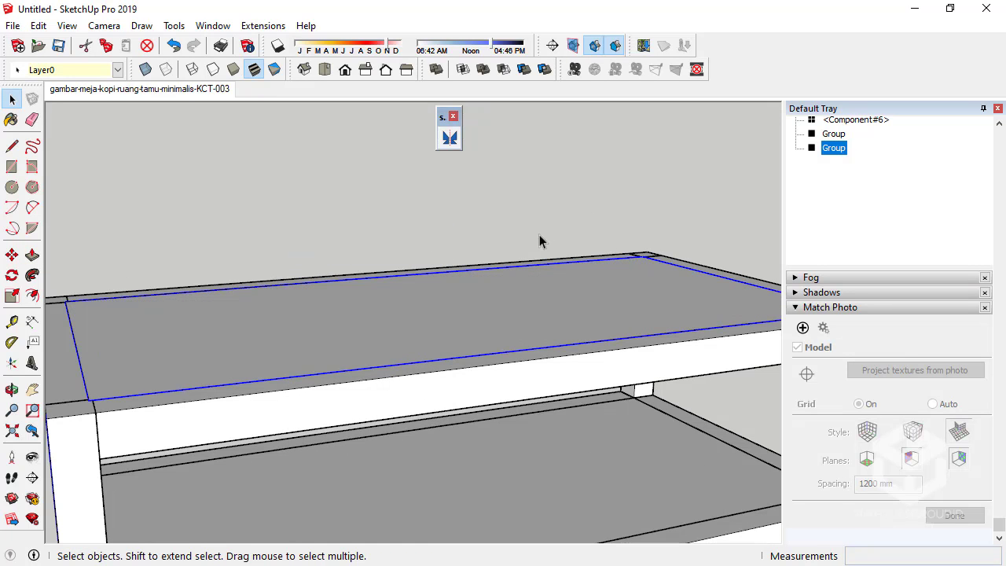
Collapse the Match Photo, Outliner and Scenes panels and expand Materials
left_click(837, 308)
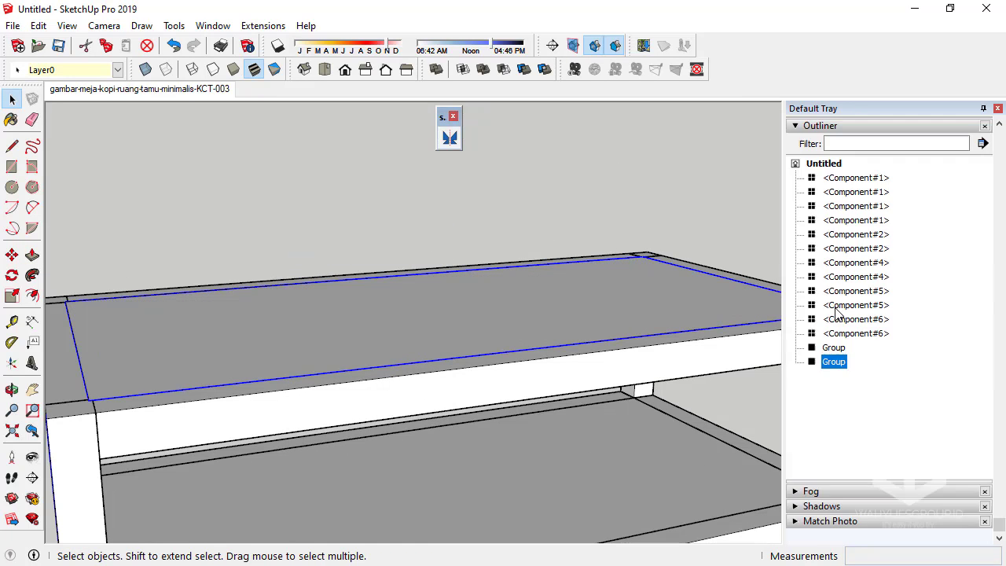
left_click(821, 125)
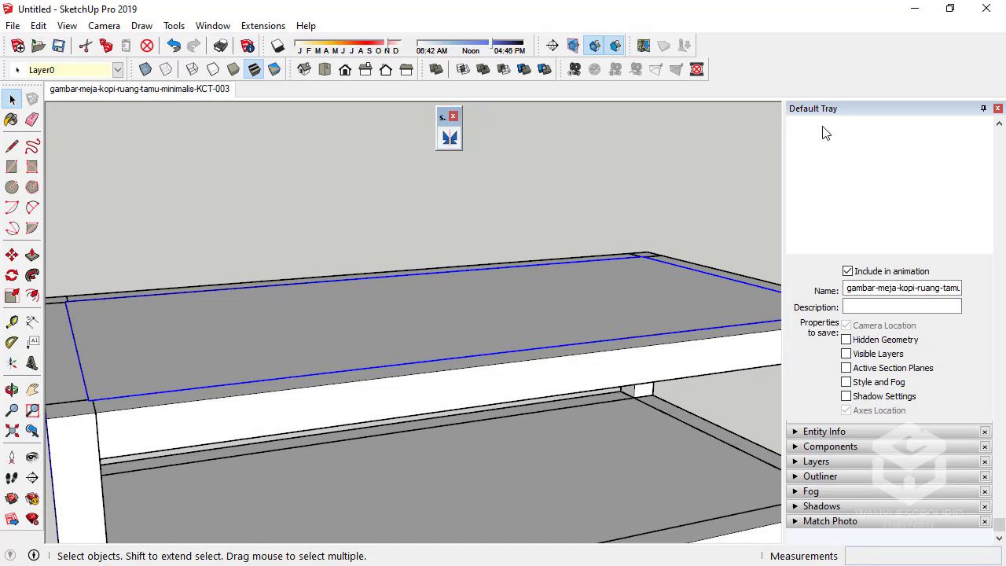
left_click(817, 152)
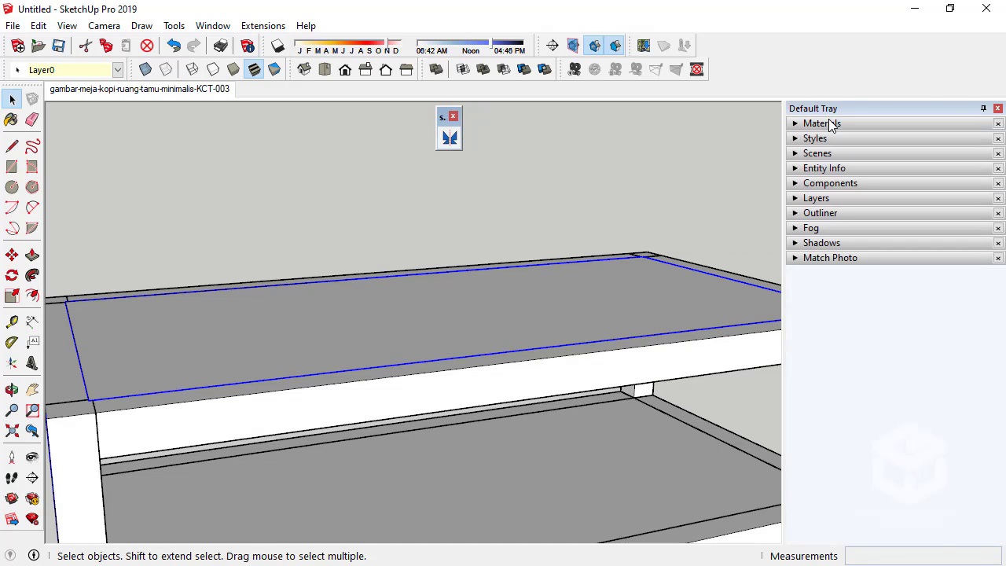
left_click(831, 122)
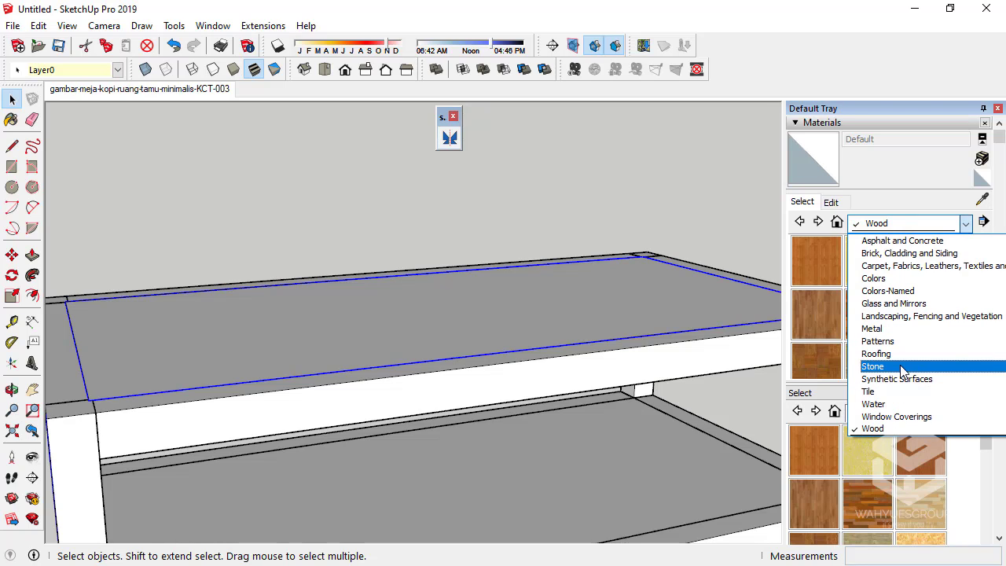
Pick the grey translucent glass swatch from the Glass and Mirrors collection
scroll(903, 379, "up", 1)
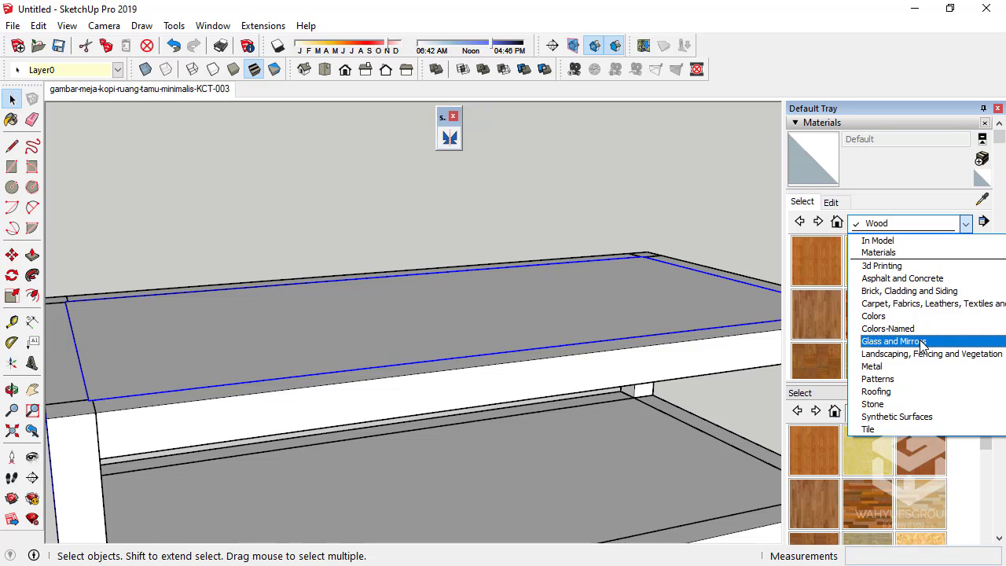
left_click(903, 341)
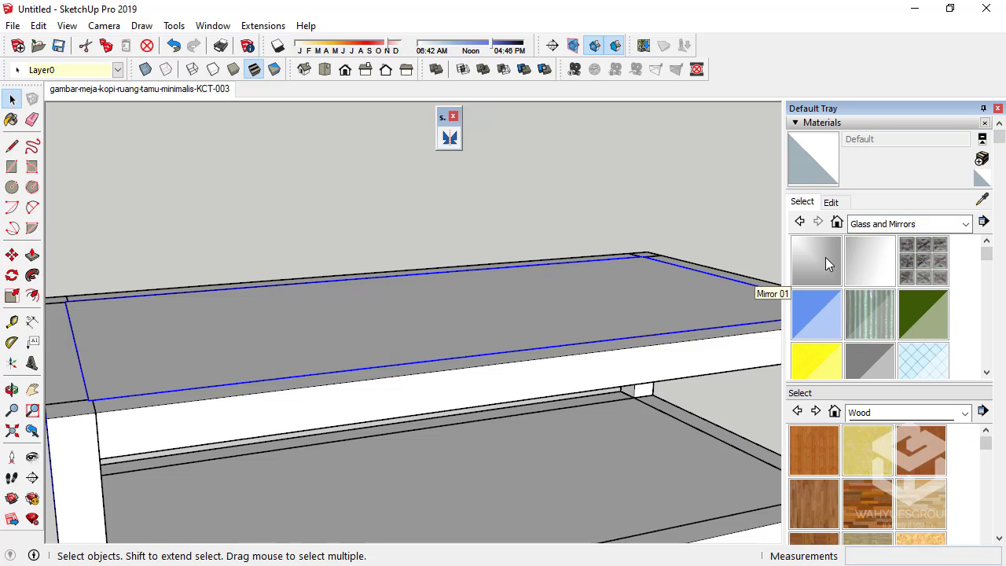
scroll(848, 255, "down", 5)
scroll(904, 251, "up", 1)
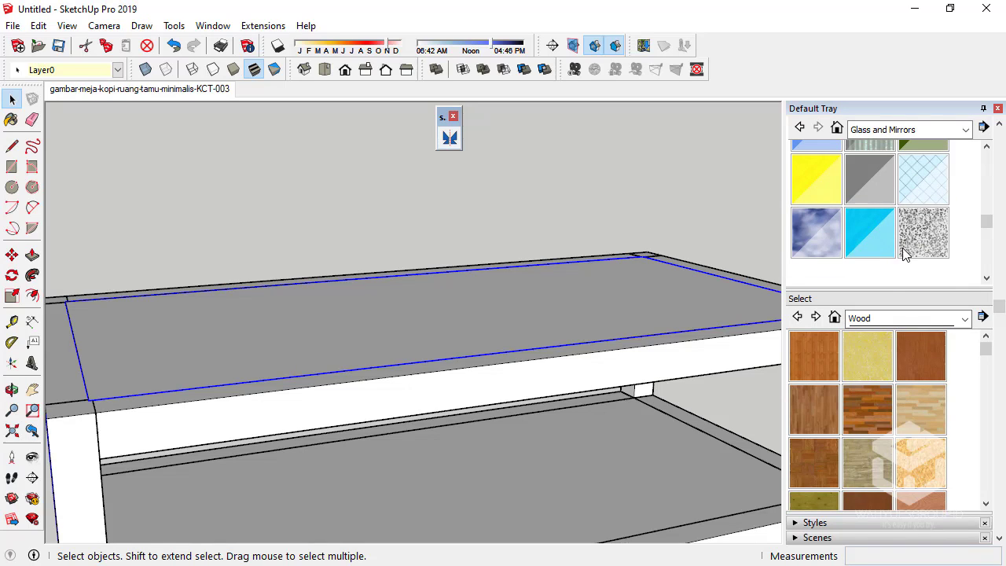
left_click(886, 194)
Apply the grey translucent glass to the top panel
left_click(621, 295)
mouse_move(539, 303)
middle_mouse_down()
mouse_move(452, 358)
mouse_move(233, 226)
middle_mouse_up()
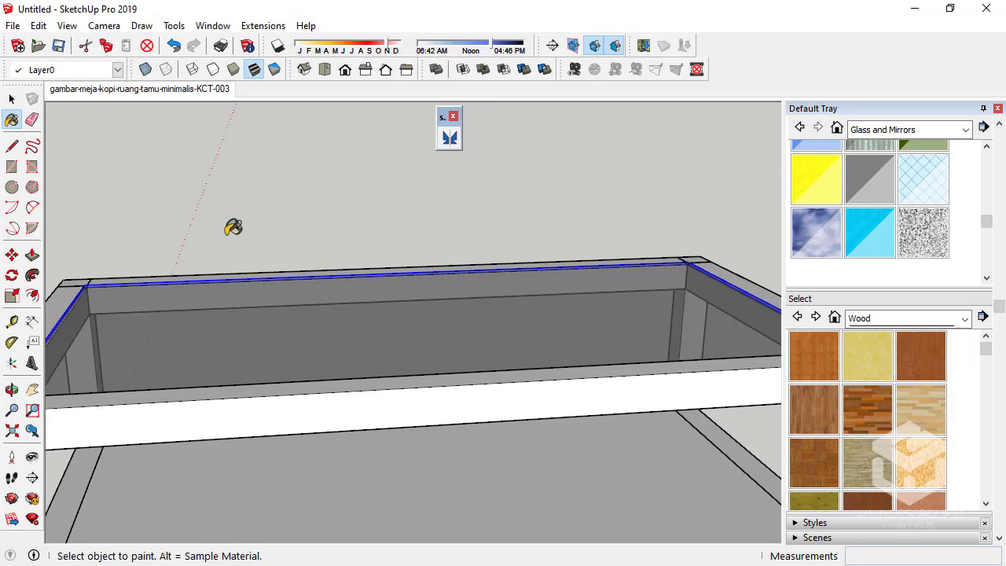
left_click(12, 98)
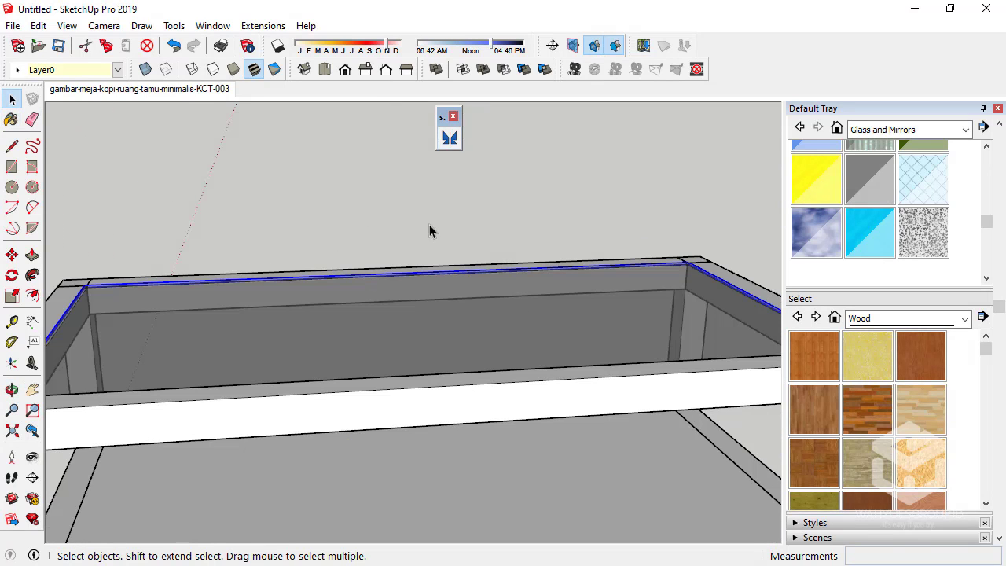
Paint the front top rail, legs and lower front rails with a wood texture
left_click(935, 364)
middle_click_drag(707, 267, 482, 332)
left_click(334, 340)
left_click(257, 366)
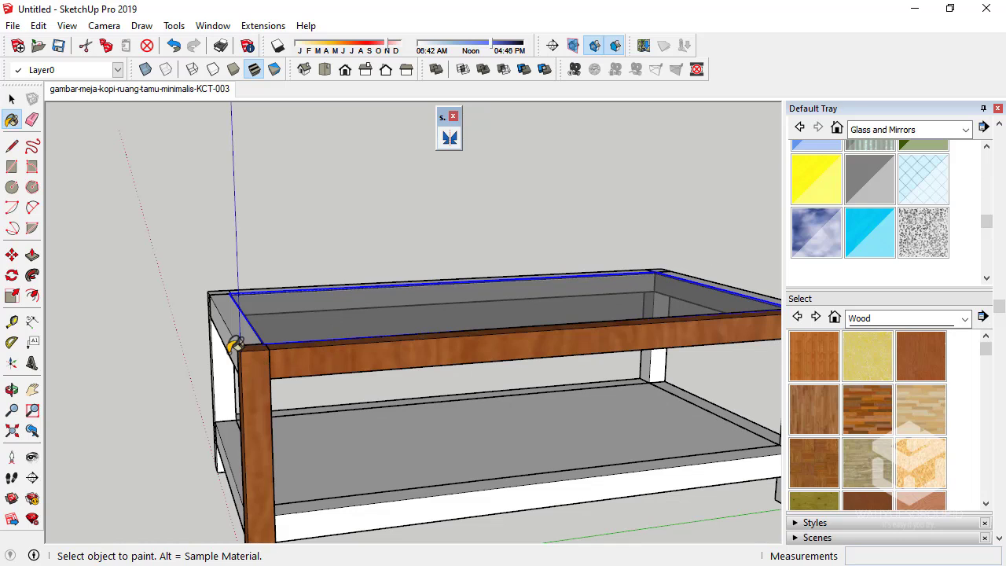
left_click(224, 326)
left_click(222, 369)
left_click(578, 464)
mouse_move(578, 463)
middle_mouse_down()
mouse_move(431, 392)
mouse_move(366, 466)
middle_mouse_up()
left_click(366, 466)
left_click(479, 372)
middle_click_drag(478, 373, 590, 354)
Paint the remaining top rails, last leg and shelf underside with wood
left_click(549, 304)
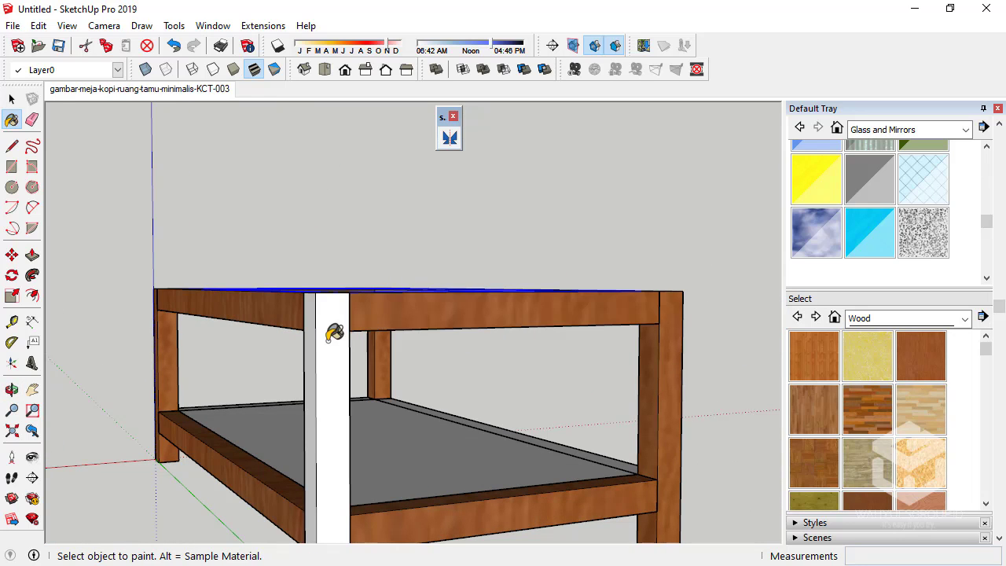
left_click(332, 331)
middle_click_drag(503, 399, 399, 283)
left_click(402, 273)
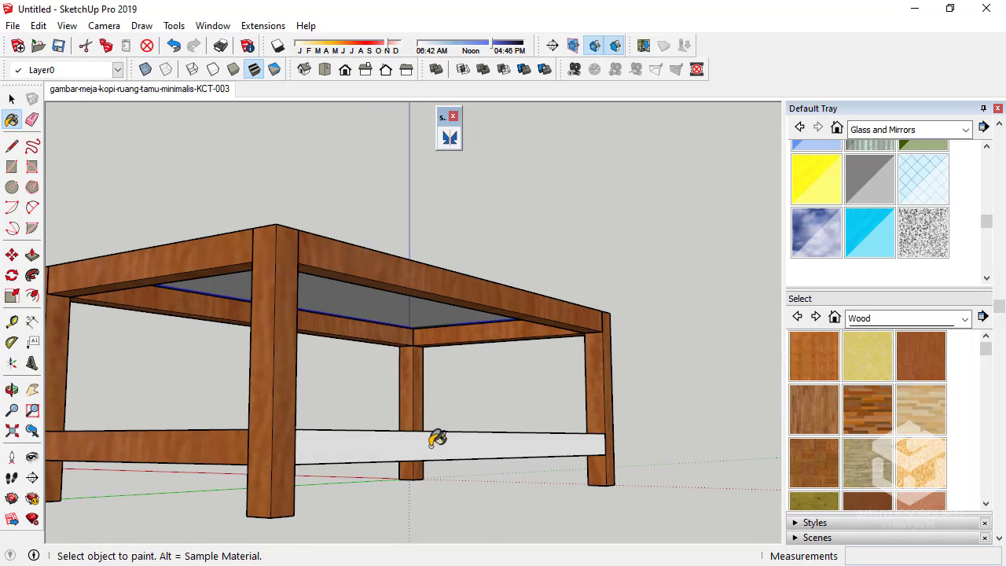
mouse_move(371, 440)
middle_mouse_down()
mouse_move(482, 366)
mouse_move(419, 353)
mouse_move(447, 474)
middle_mouse_up()
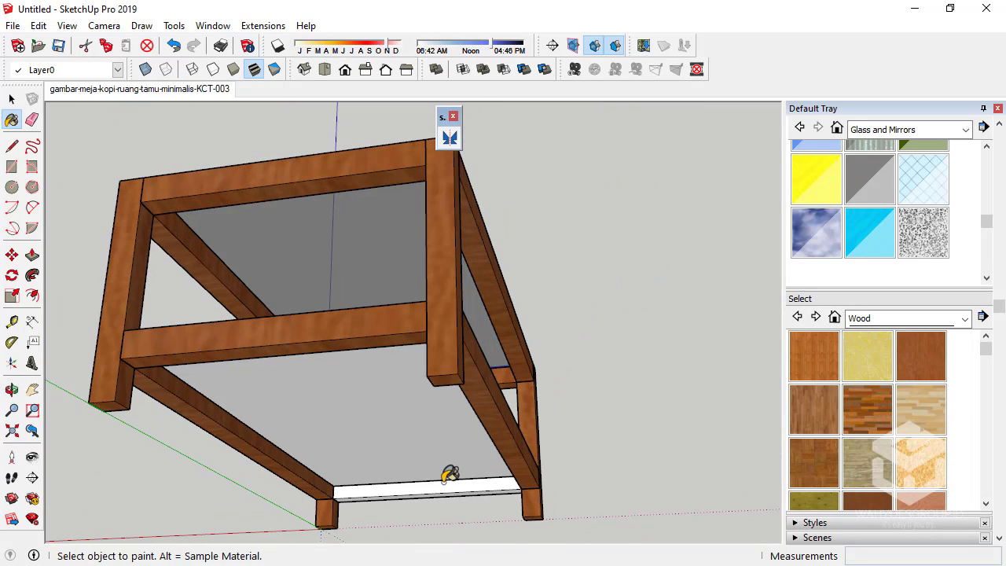
left_click(428, 437)
mouse_move(429, 437)
middle_mouse_down()
mouse_move(422, 341)
mouse_move(368, 281)
mouse_move(489, 258)
mouse_move(427, 343)
mouse_move(322, 245)
middle_mouse_up()
Clear the glass panel selection and switch to the photo-matched scene view
left_click(12, 100)
left_click(12, 99)
left_click(222, 232)
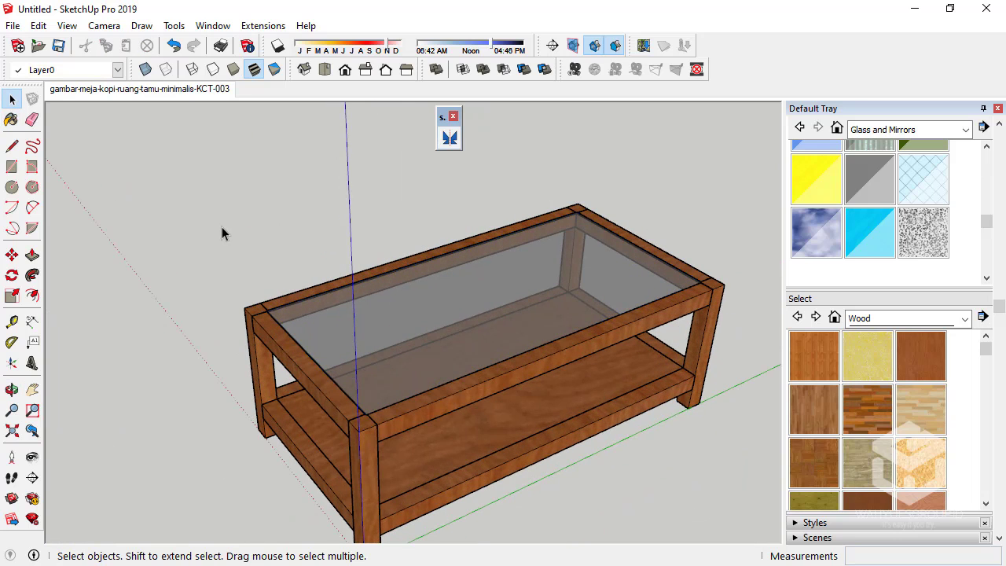
mouse_move(222, 229)
middle_mouse_down()
mouse_move(285, 307)
mouse_move(418, 231)
mouse_move(196, 229)
middle_mouse_up()
left_click(87, 91)
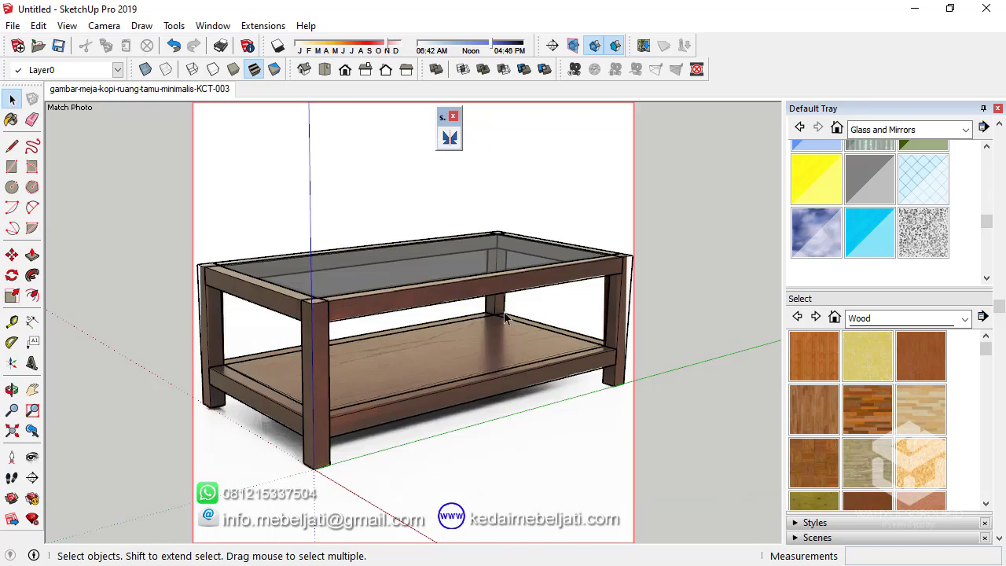
Orbit away from the reference photo view to face the table's long side
mouse_move(505, 317)
middle_mouse_down()
mouse_move(448, 377)
mouse_move(282, 278)
mouse_move(346, 348)
mouse_move(321, 323)
mouse_move(431, 332)
mouse_move(346, 364)
middle_mouse_up()
scroll(341, 367, "up", 5)
scroll(440, 343, "down", 6)
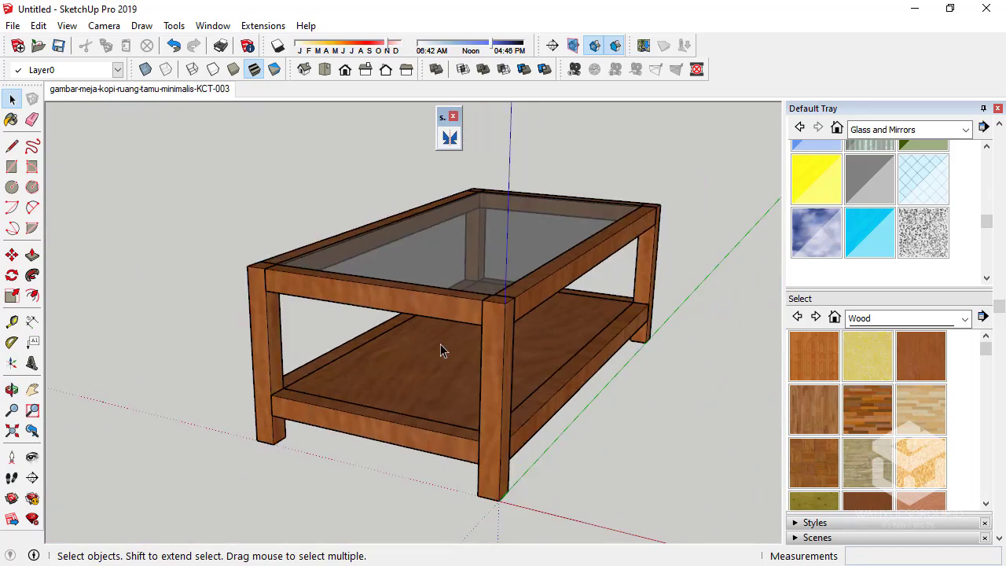
scroll(440, 343, "down", 3)
scroll(462, 333, "up", 3)
mouse_move(440, 344)
middle_mouse_down()
mouse_move(462, 334)
mouse_move(523, 256)
middle_mouse_up()
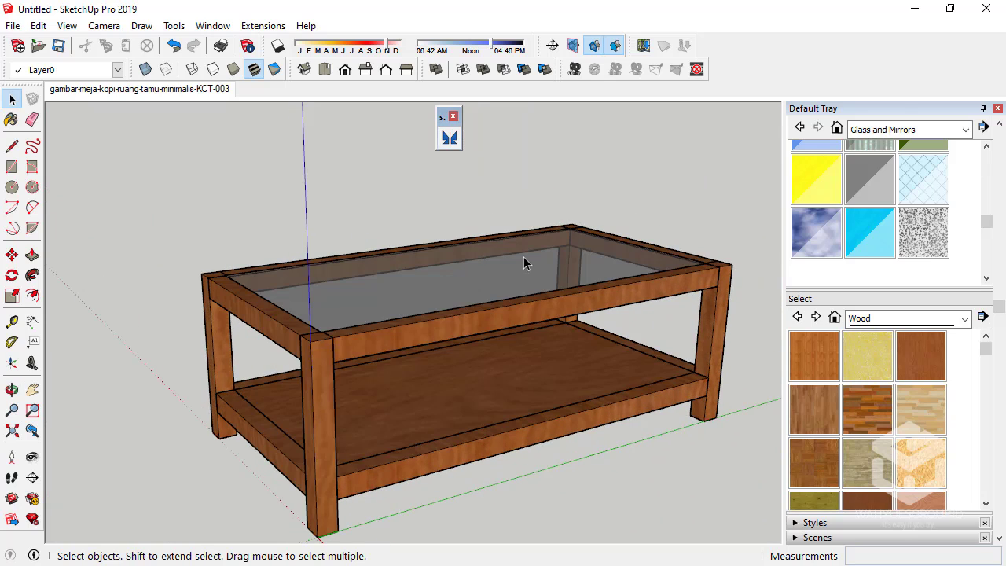
Enable the Enscape toolbar and drag it out of the way
right_click(747, 56)
scroll(825, 408, "down", 5)
scroll(836, 439, "down", 2)
scroll(836, 438, "up", 5)
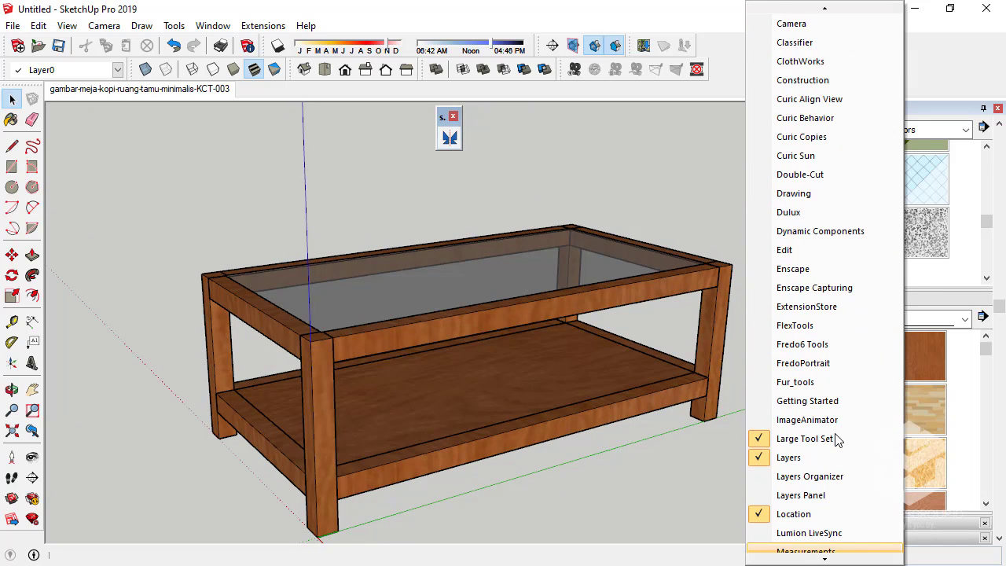
left_click(827, 272)
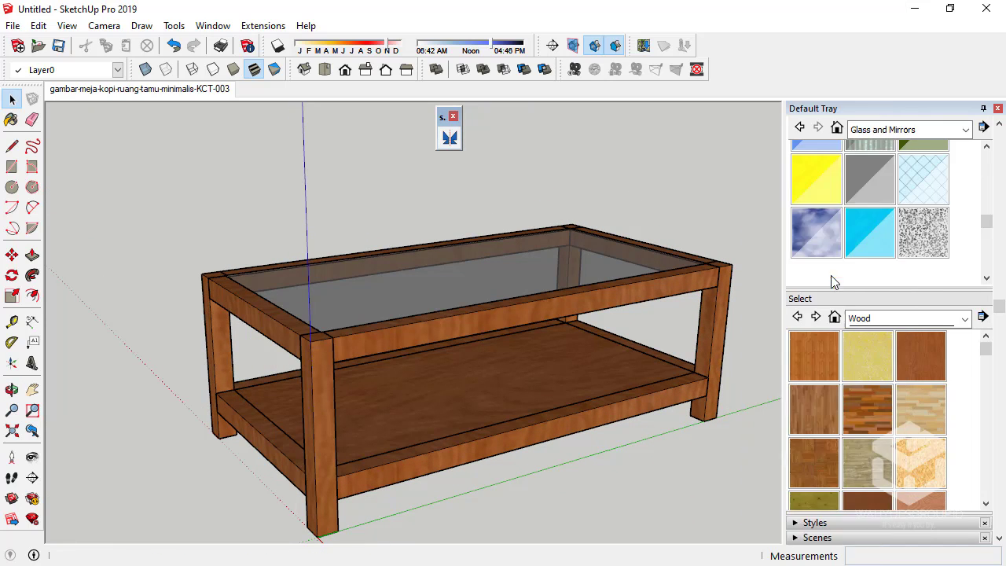
left_click_drag(297, 35, 669, 89)
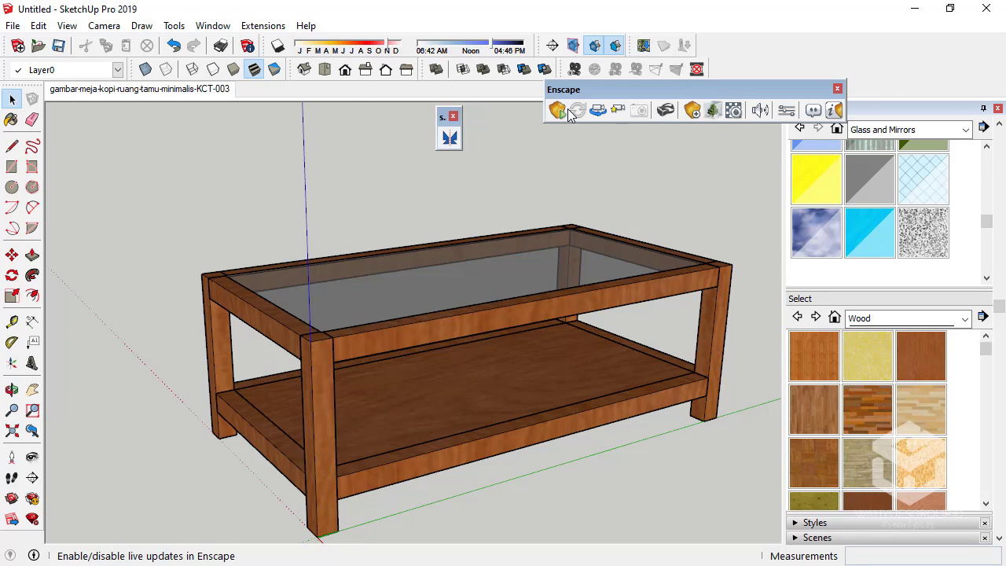
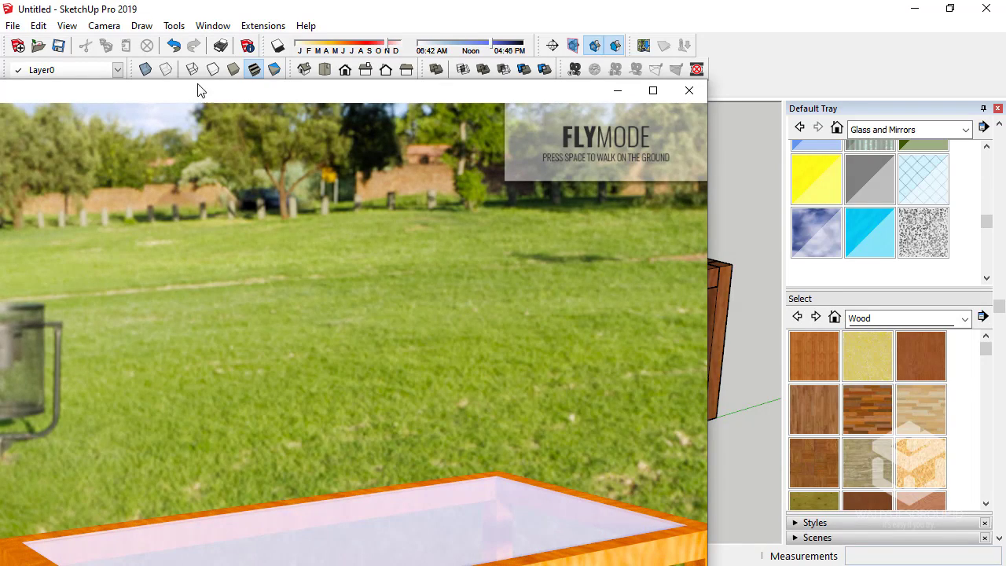
Synchronize the Enscape render with the SketchUp camera and move its window to the top-left
mouse_move(186, 94)
left_mouse_down()
mouse_move(318, 56)
mouse_move(296, 38)
left_mouse_up()
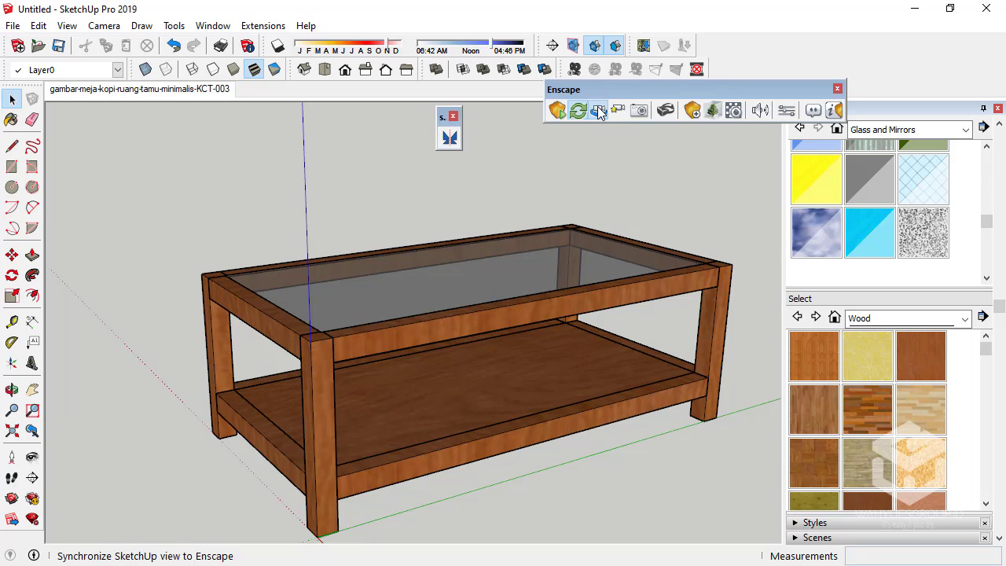
left_click(592, 115)
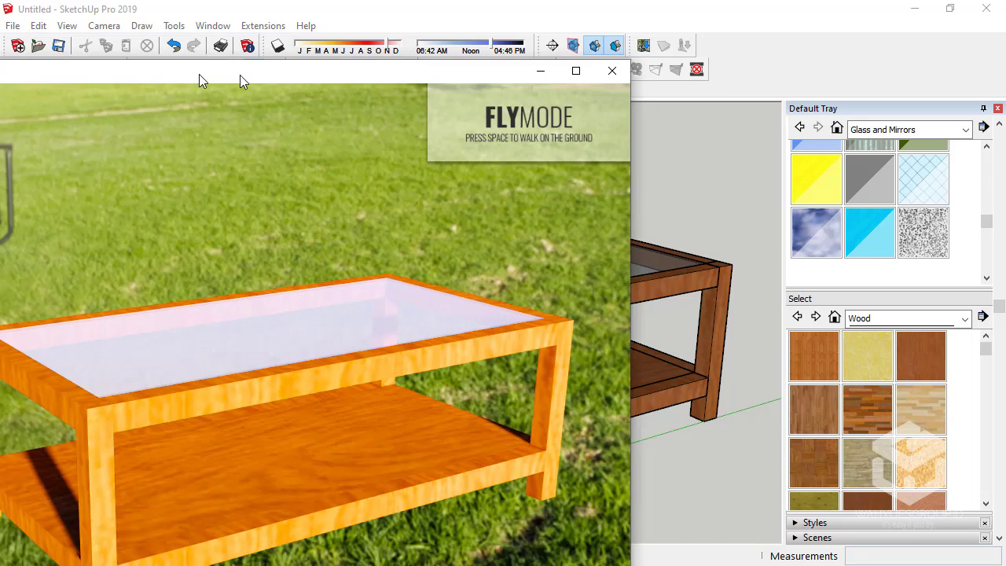
mouse_move(239, 75)
left_mouse_down()
mouse_move(378, 18)
mouse_move(296, 32)
left_mouse_up()
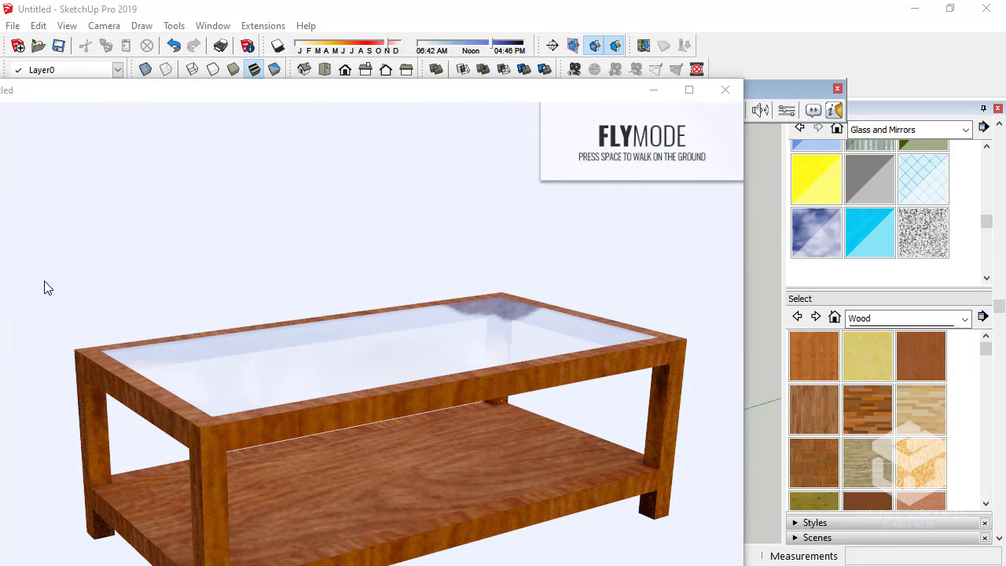
Restore SketchUp onto the right half and narrow the Enscape render window to the left half
left_click_drag(376, 86, 379, 28)
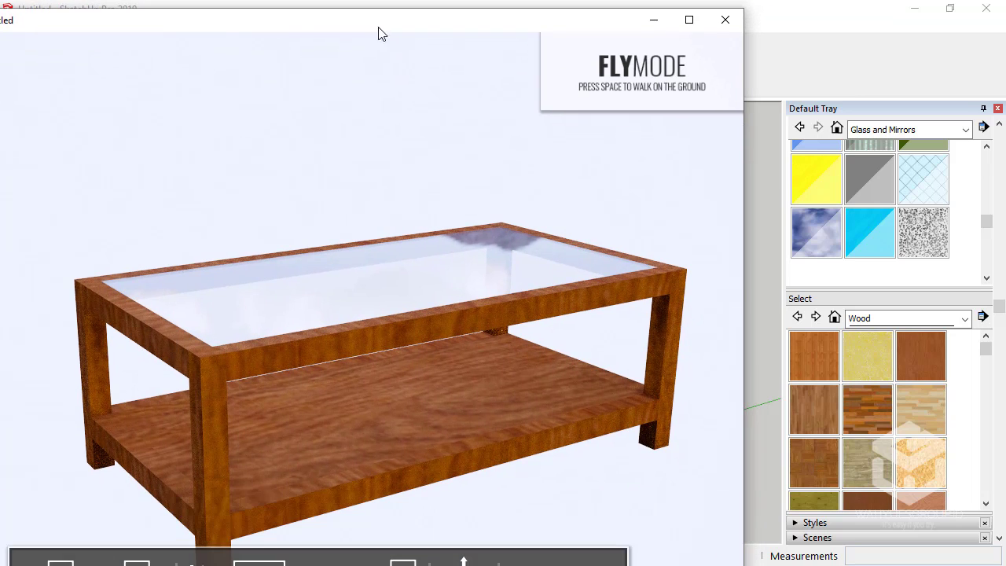
left_click_drag(746, 276, 433, 262)
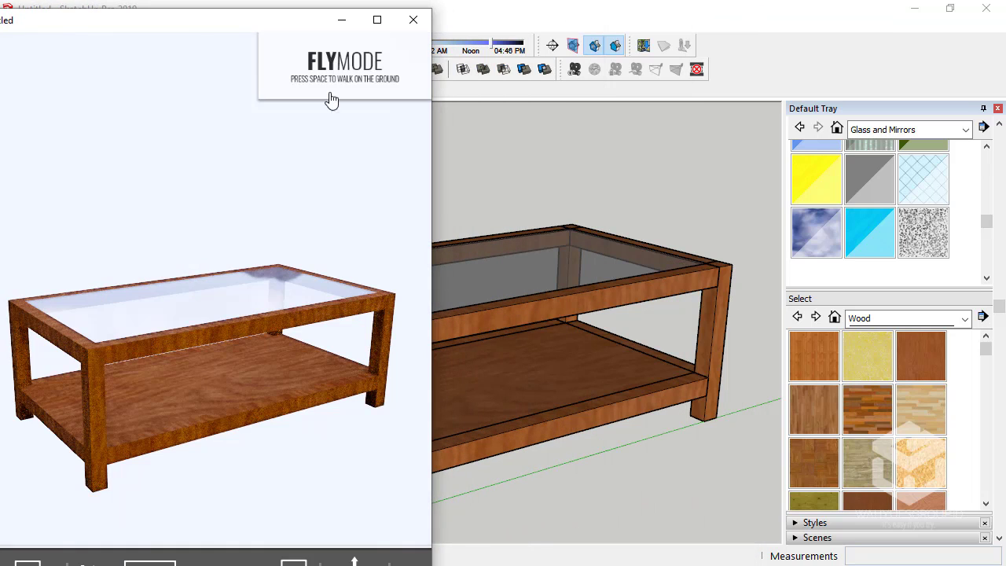
mouse_move(209, 23)
left_mouse_down()
mouse_move(305, 9)
mouse_move(322, 32)
left_mouse_up()
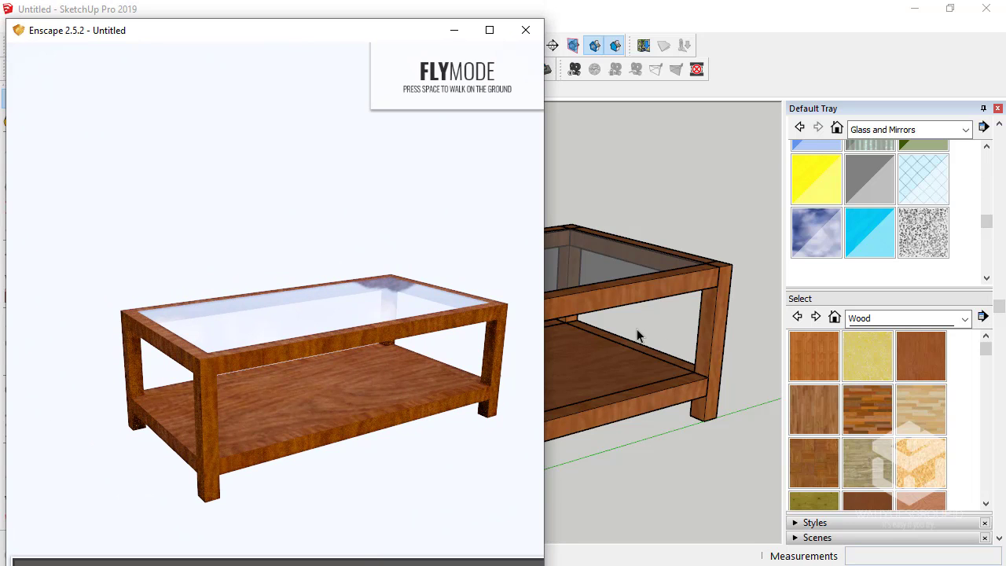
left_click(784, 12)
left_click(946, 16)
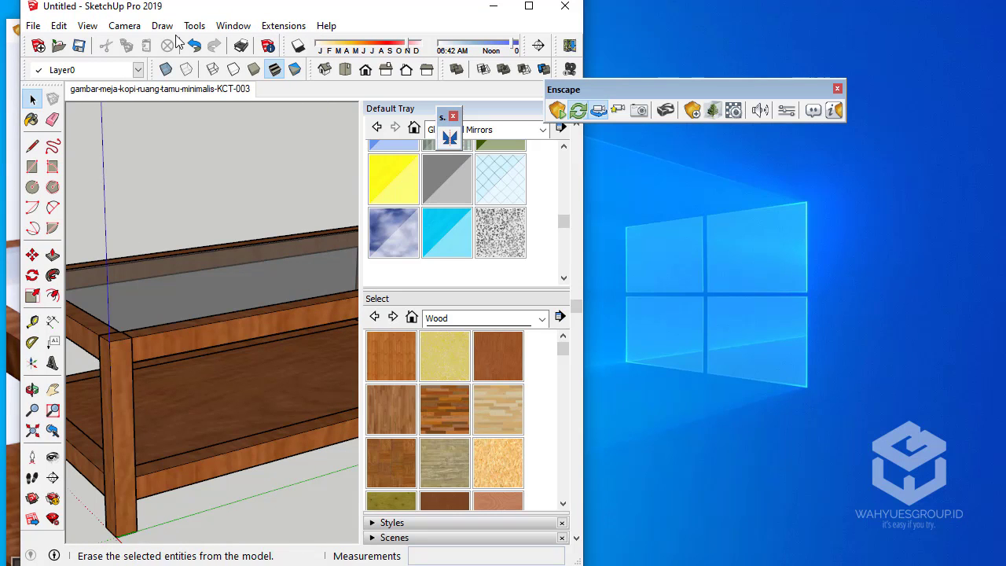
mouse_move(202, 7)
left_mouse_down()
mouse_move(634, 14)
mouse_move(616, 17)
left_mouse_up()
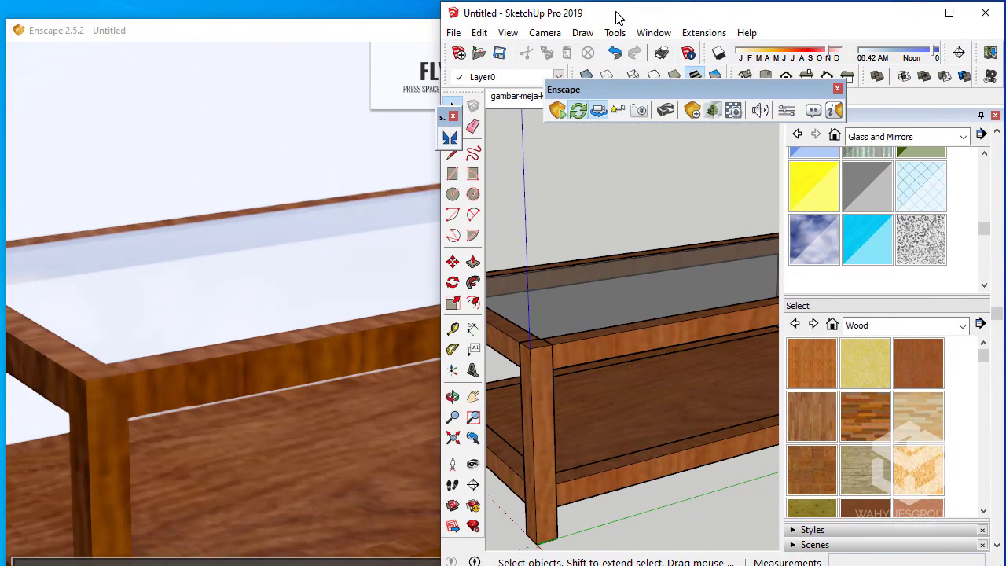
mouse_move(187, 36)
left_mouse_down()
mouse_move(200, 24)
mouse_move(189, 17)
left_mouse_up()
mouse_move(520, 223)
left_mouse_down()
mouse_move(421, 209)
mouse_move(440, 215)
left_mouse_up()
Orbit and zoom the model to front and low oblique views of the table
scroll(629, 337, "down", 3)
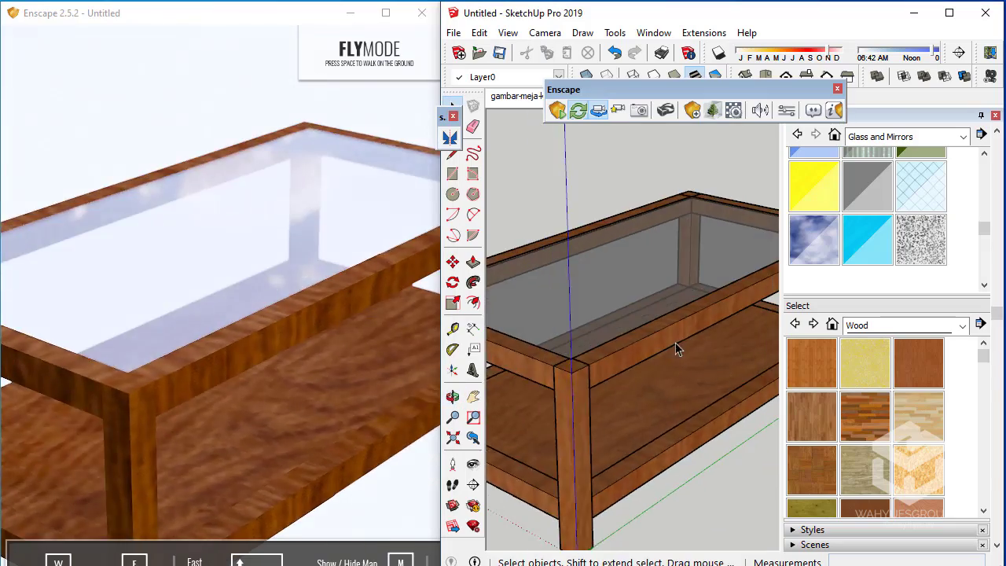
scroll(675, 342, "down", 3)
mouse_move(629, 332)
middle_mouse_down()
mouse_move(652, 316)
mouse_move(649, 378)
middle_mouse_up()
scroll(649, 343, "up", 2)
scroll(584, 407, "down", 2)
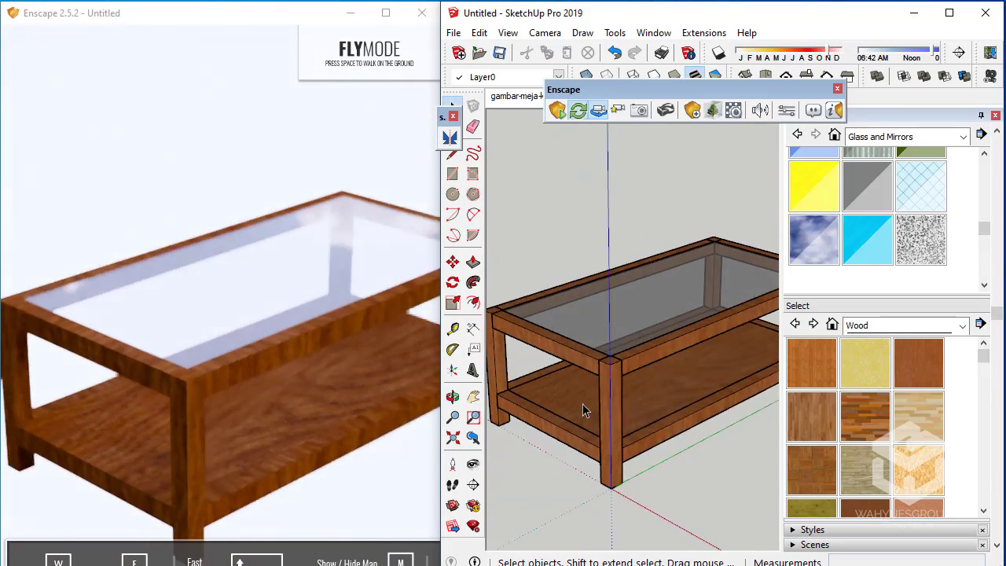
scroll(590, 388, "up", 2)
middle_click_drag(590, 388, 632, 393)
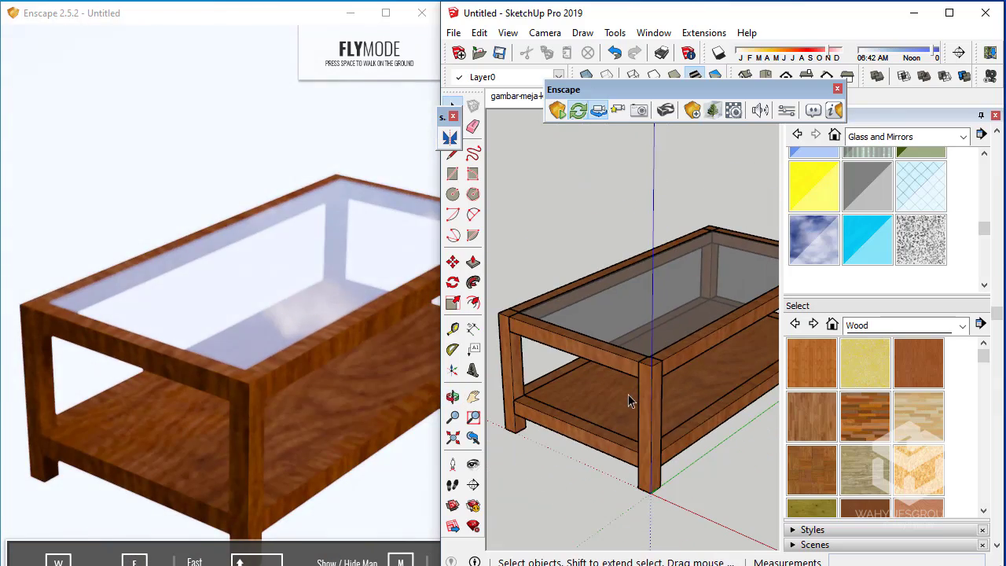
scroll(631, 399, "down", 2)
mouse_move(655, 348)
middle_mouse_down()
mouse_move(601, 424)
mouse_move(652, 315)
mouse_move(606, 359)
middle_mouse_up()
scroll(653, 314, "down", 2)
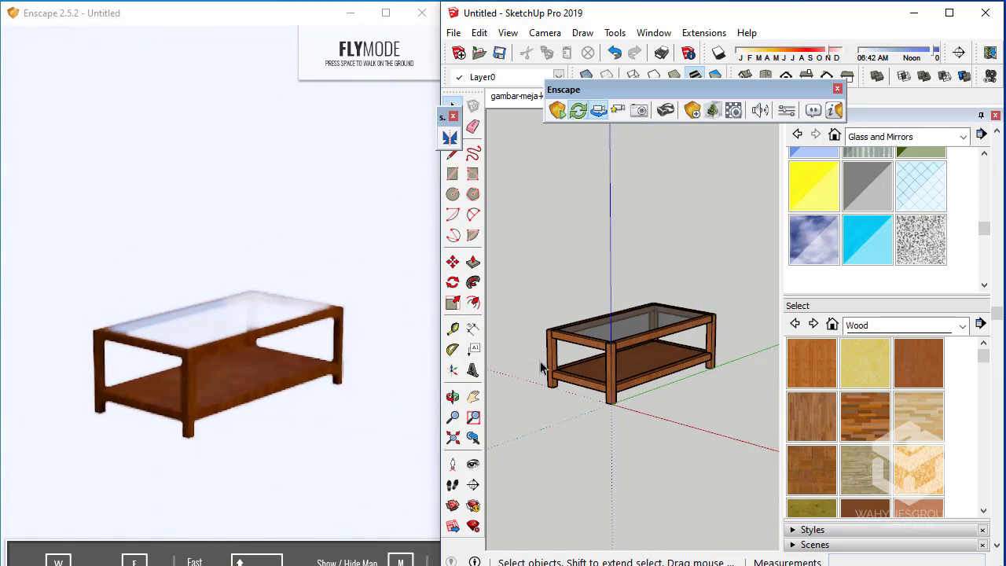
scroll(606, 360, "up", 2)
scroll(629, 361, "up", 2)
scroll(620, 421, "up", 2)
scroll(620, 415, "down", 3)
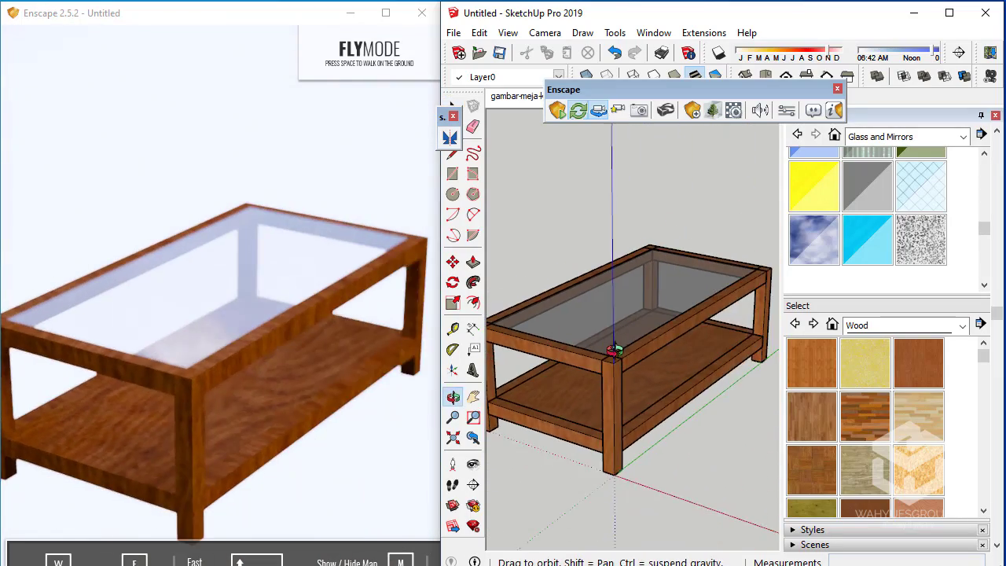
scroll(609, 369, "up", 3)
Orbit between top-down, low side and high angles to compare the render with the model
mouse_move(619, 415)
middle_mouse_down()
mouse_move(609, 369)
mouse_move(621, 378)
middle_mouse_up()
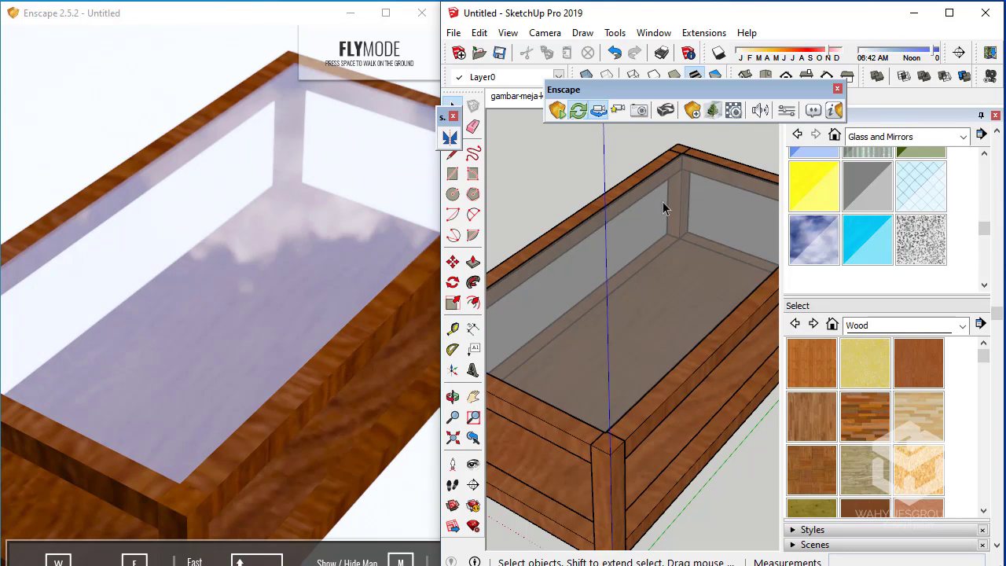
middle_click_drag(662, 201, 624, 362)
scroll(624, 363, "down", 3)
scroll(575, 287, "down", 3)
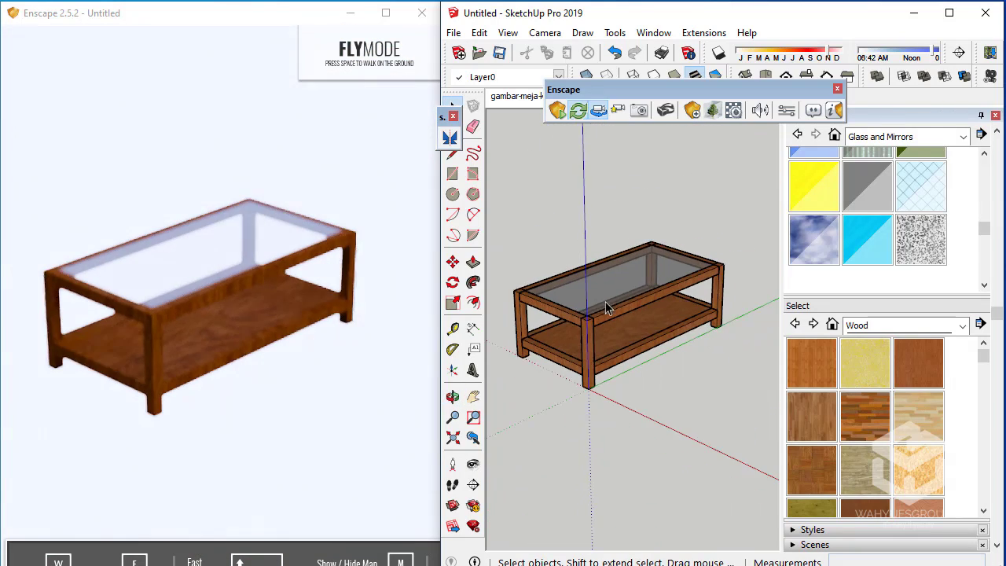
middle_click_drag(575, 288, 610, 299)
scroll(562, 285, "up", 3)
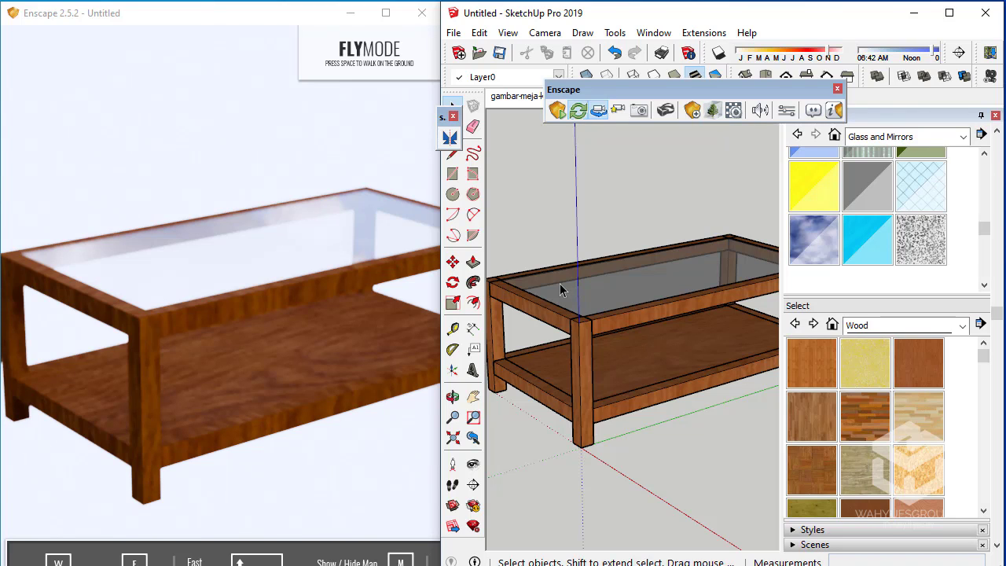
mouse_move(558, 282)
middle_mouse_down()
mouse_move(659, 315)
mouse_move(652, 364)
middle_mouse_up()
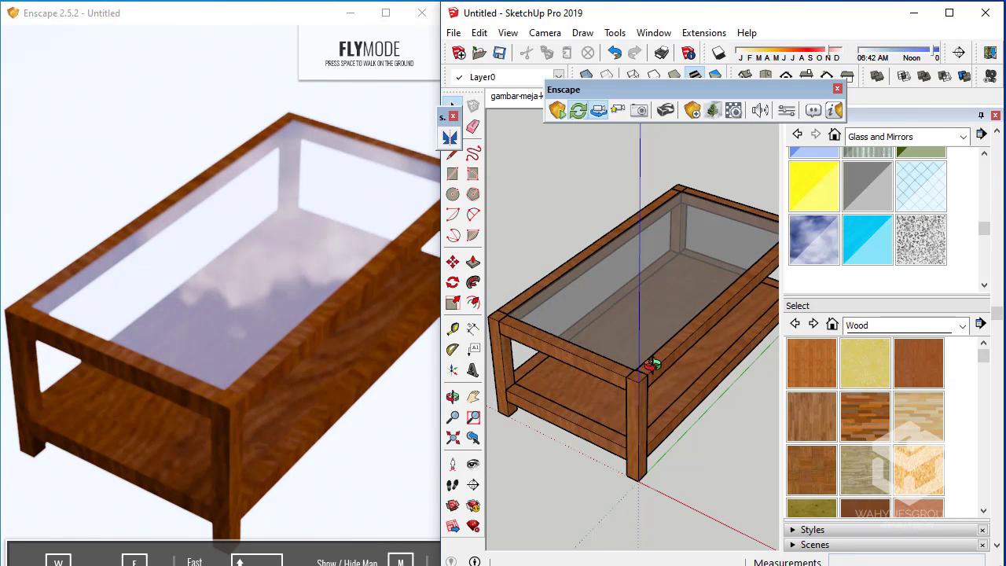
mouse_move(652, 363)
middle_mouse_down()
mouse_move(597, 348)
mouse_move(635, 369)
middle_mouse_up()
scroll(635, 370, "up", 2)
scroll(629, 380, "up", 1)
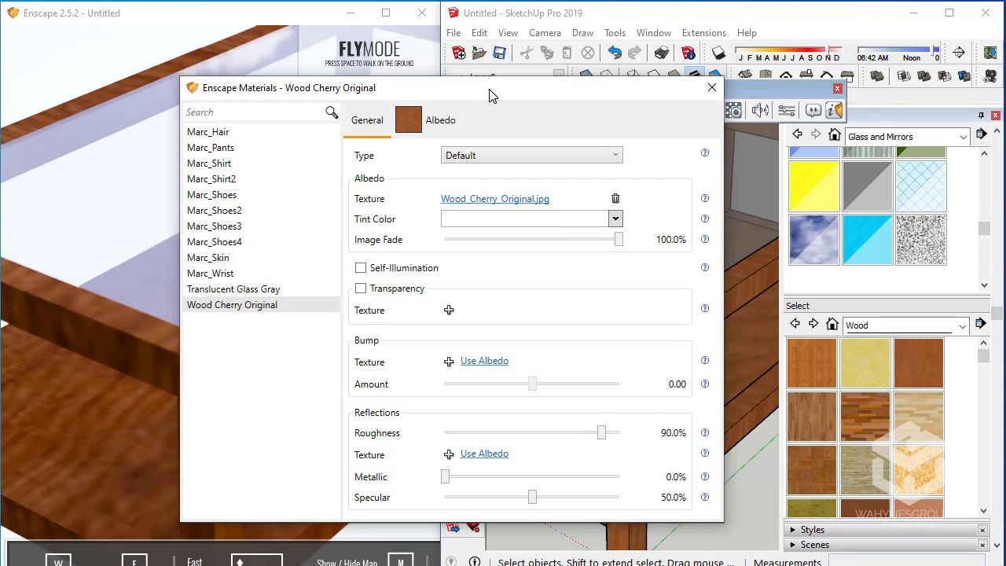
Use the Wood Cherry albedo texture for both bump and reflections
left_click(479, 362)
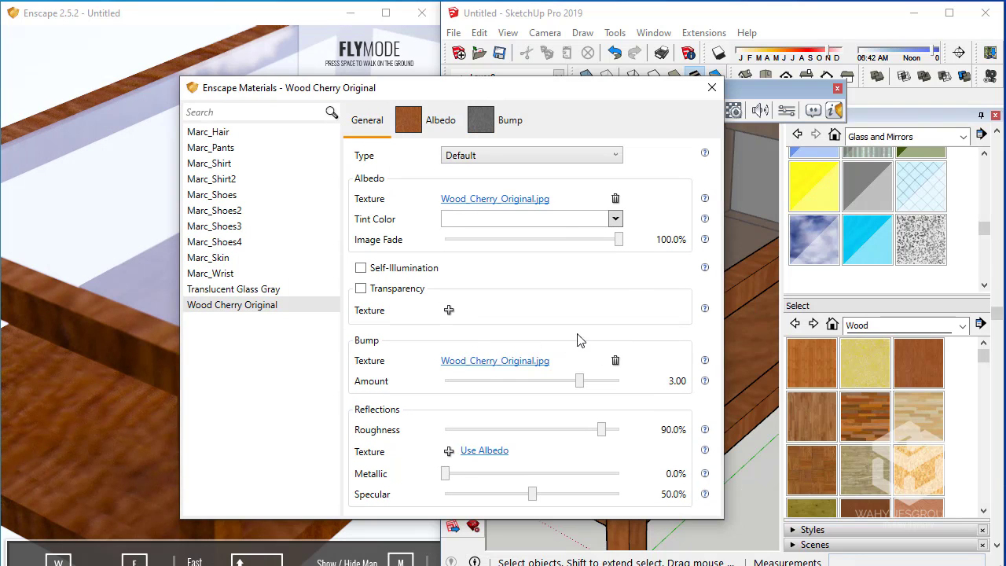
left_click(499, 450)
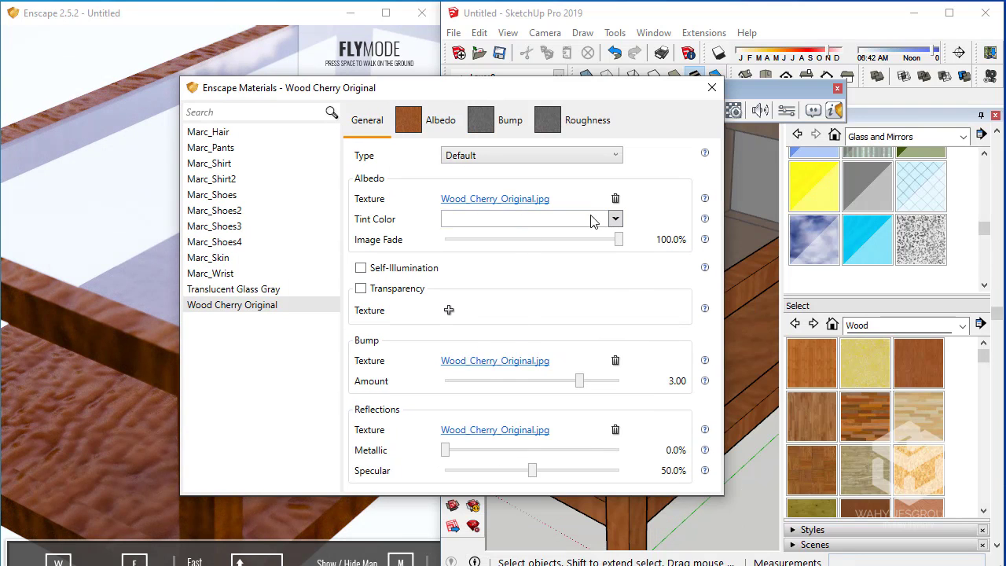
left_click_drag(436, 88, 644, 61)
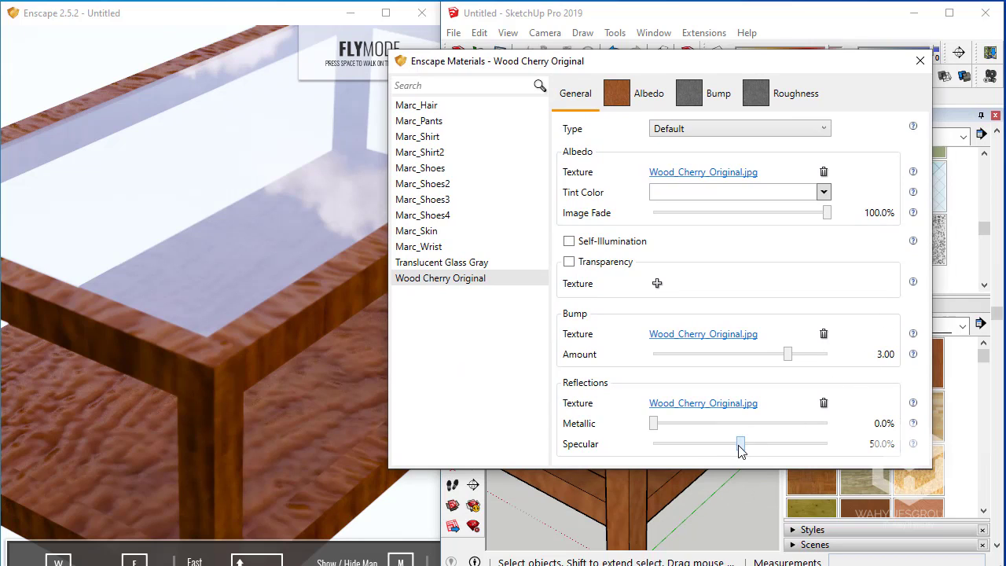
Set the material's specular to 12.9% and bump amount to -7.00
left_click_drag(739, 444, 676, 444)
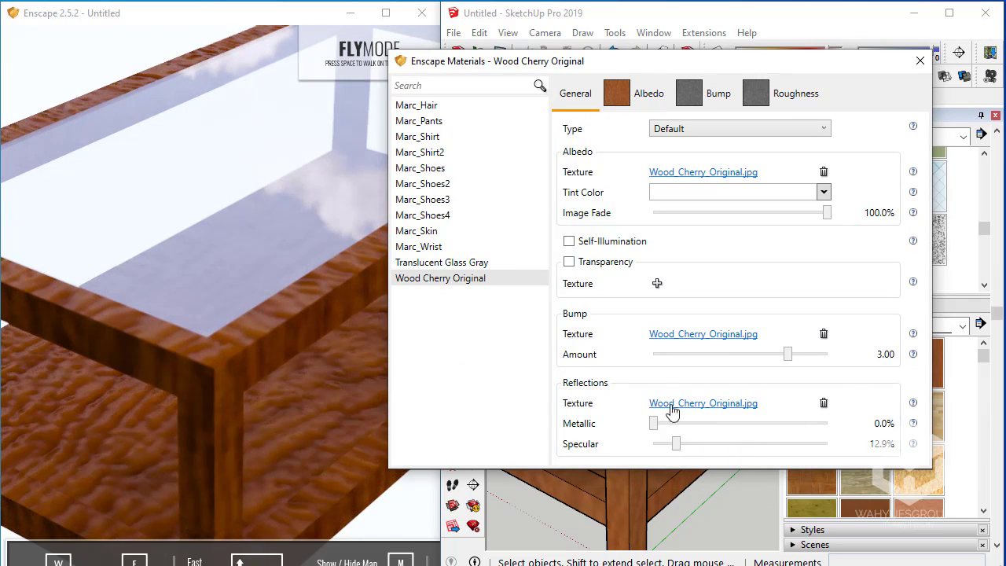
mouse_move(793, 354)
left_mouse_down()
mouse_move(647, 360)
mouse_move(666, 355)
left_mouse_up()
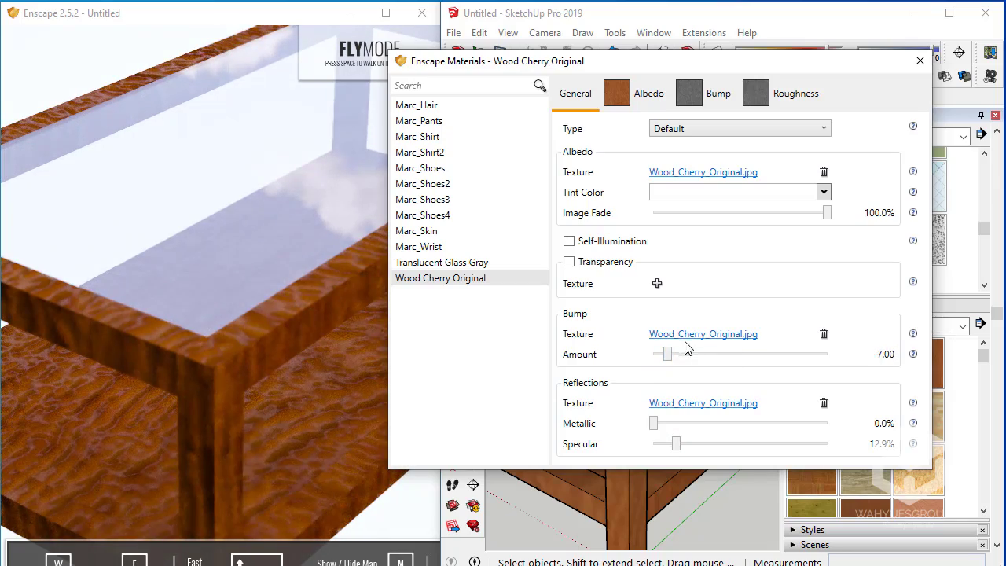
left_click(693, 334)
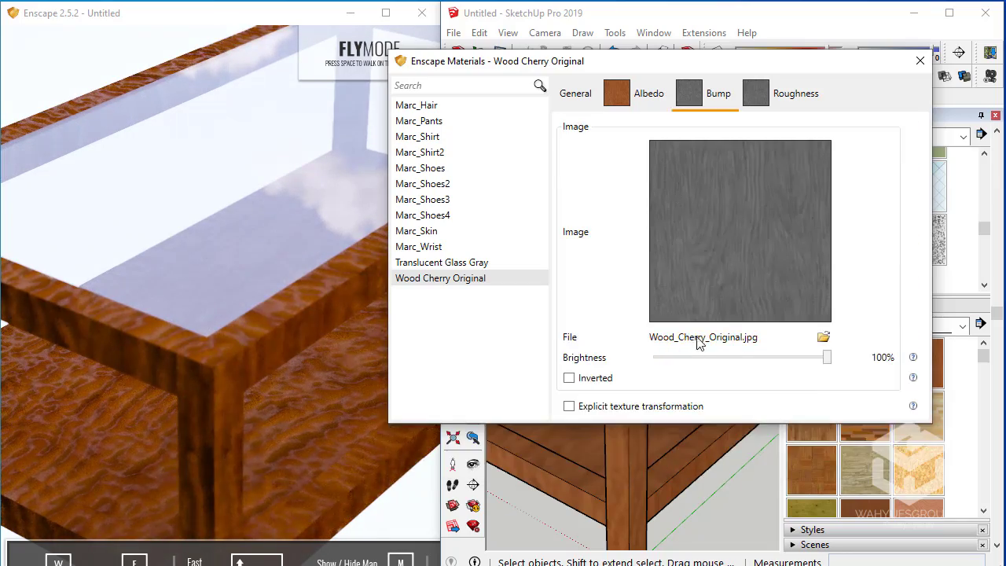
Enable explicit texture transformation on the bump image with width and height both 0.1 m
left_click(595, 377)
left_click(591, 407)
left_click_drag(704, 427, 616, 424)
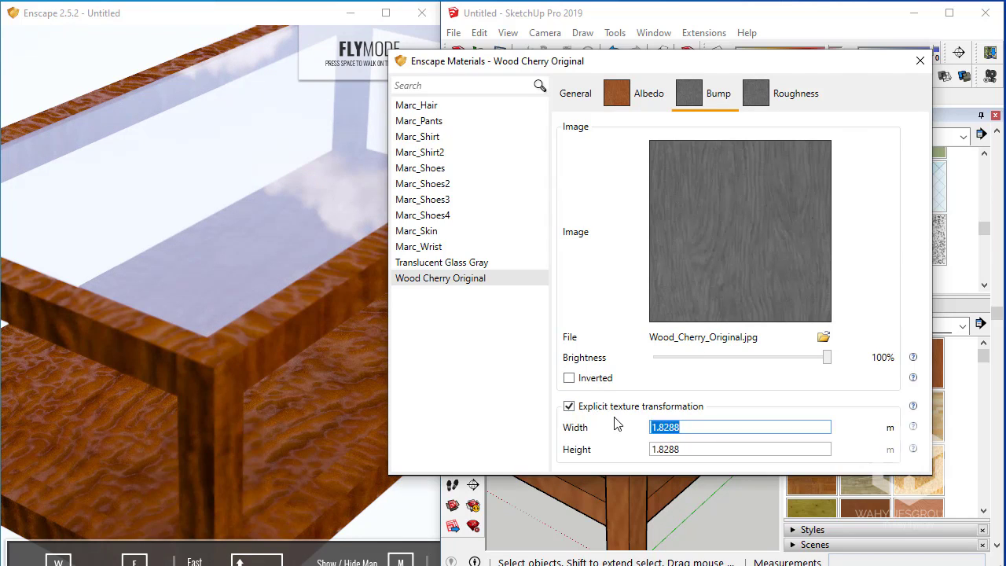
type("1")
left_click_drag(702, 451, 636, 448)
type("1")
left_click_drag(689, 425, 601, 425)
type("0.")
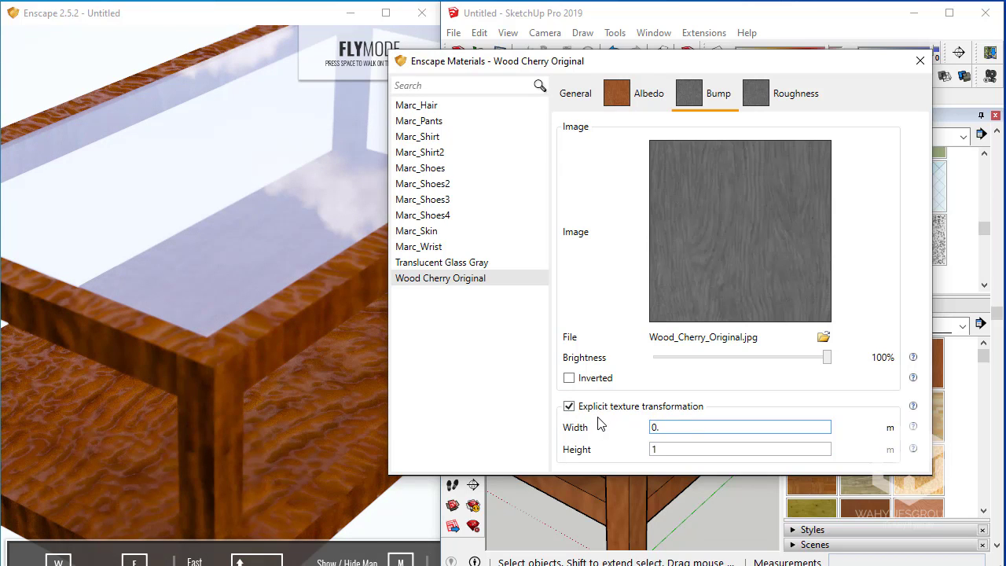
type("1")
left_click_drag(685, 449, 487, 437)
type("0.1")
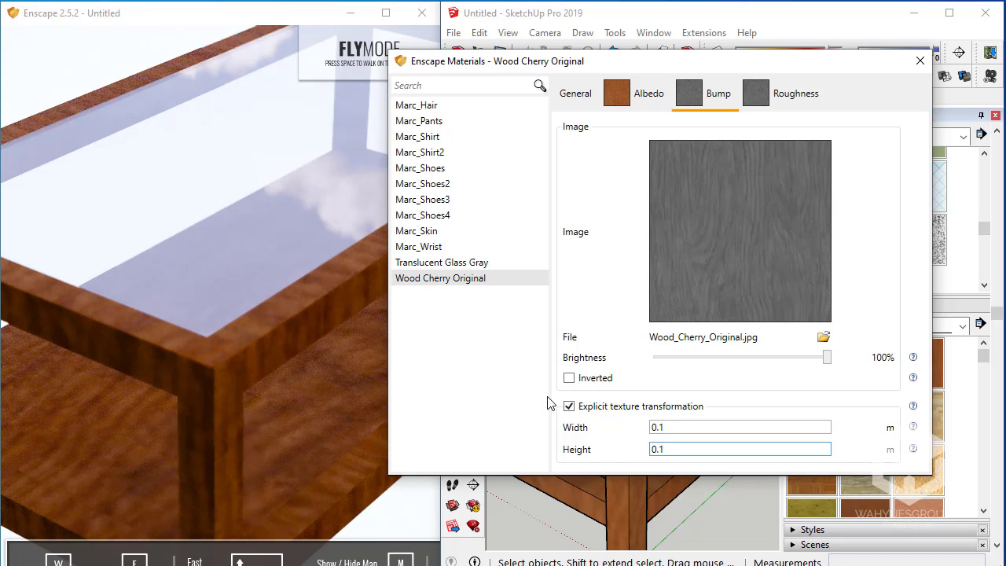
Set Wood Cherry Original to bump -7.62, metallic 5.4% and specular 21.5%, then close the editor
left_click(630, 102)
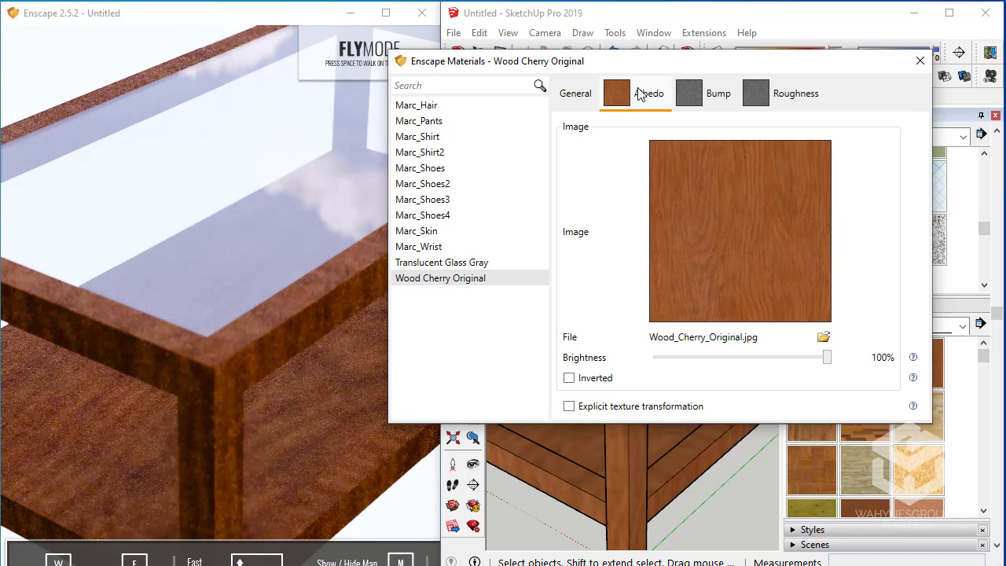
left_click(569, 92)
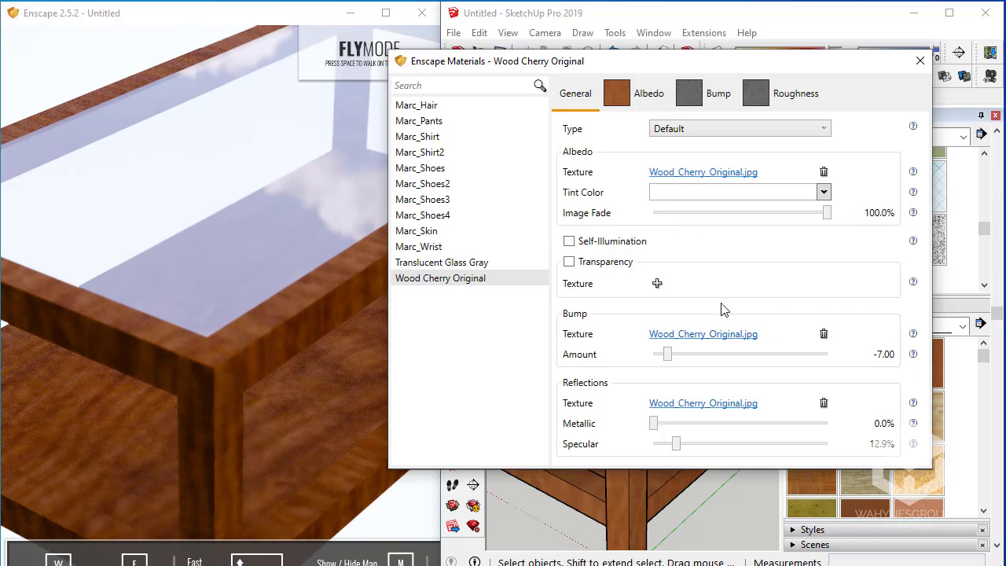
mouse_move(667, 355)
left_mouse_down()
mouse_move(680, 358)
mouse_move(664, 354)
left_mouse_up()
mouse_move(677, 445)
left_mouse_down()
mouse_move(734, 448)
mouse_move(701, 448)
left_mouse_up()
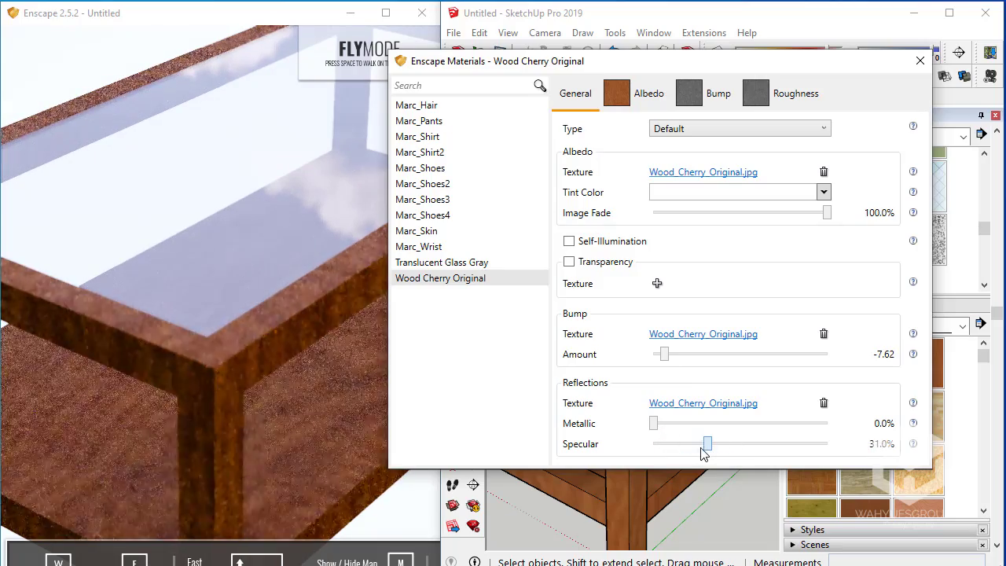
left_click_drag(653, 423, 689, 445)
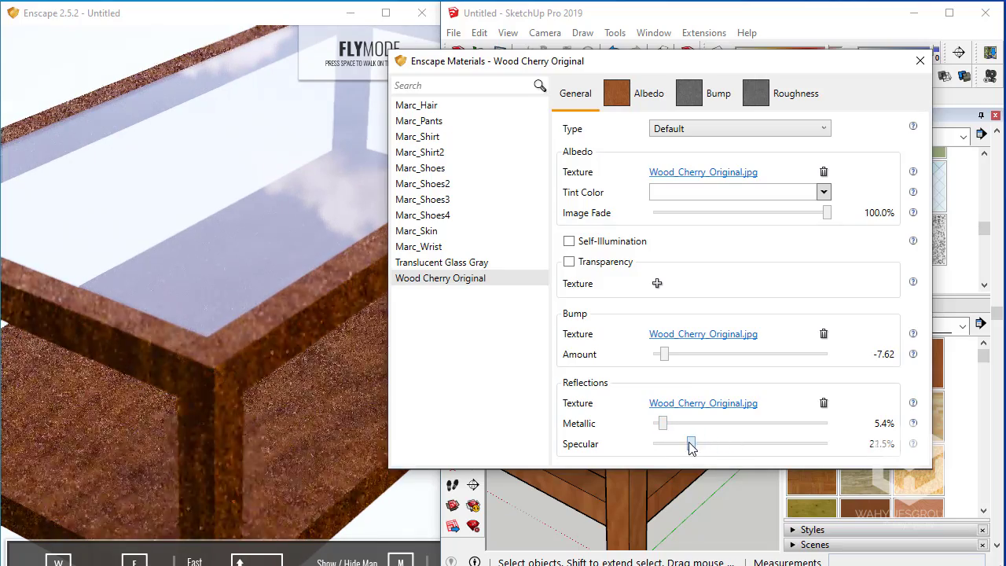
left_click_drag(817, 71, 642, 96)
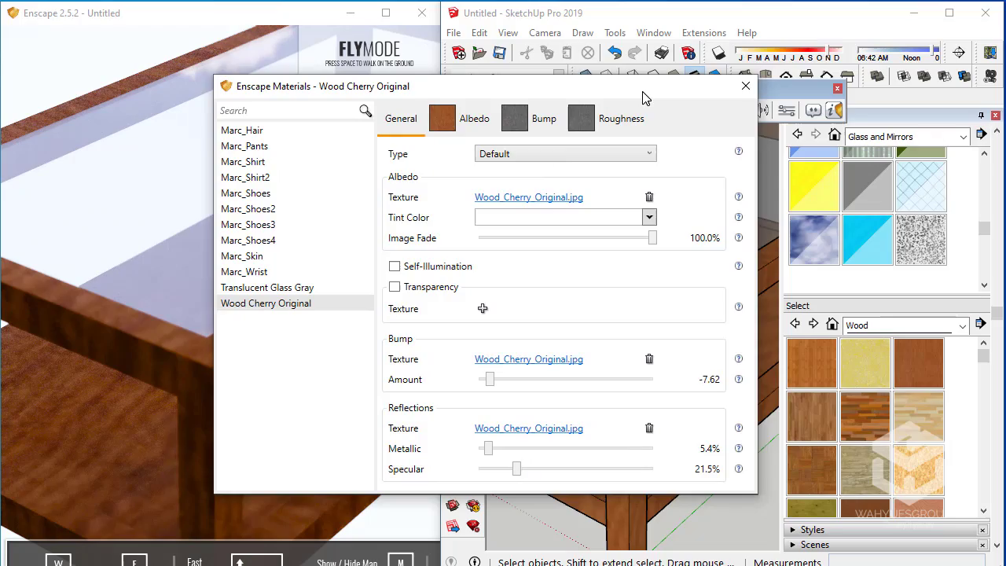
left_click(745, 86)
Orbit around the table leg, zoom out to the whole table, then zoom back in closer
mouse_move(561, 316)
middle_mouse_down()
mouse_move(671, 274)
mouse_move(623, 273)
mouse_move(618, 253)
mouse_move(619, 296)
middle_mouse_up()
scroll(618, 253, "up", 2)
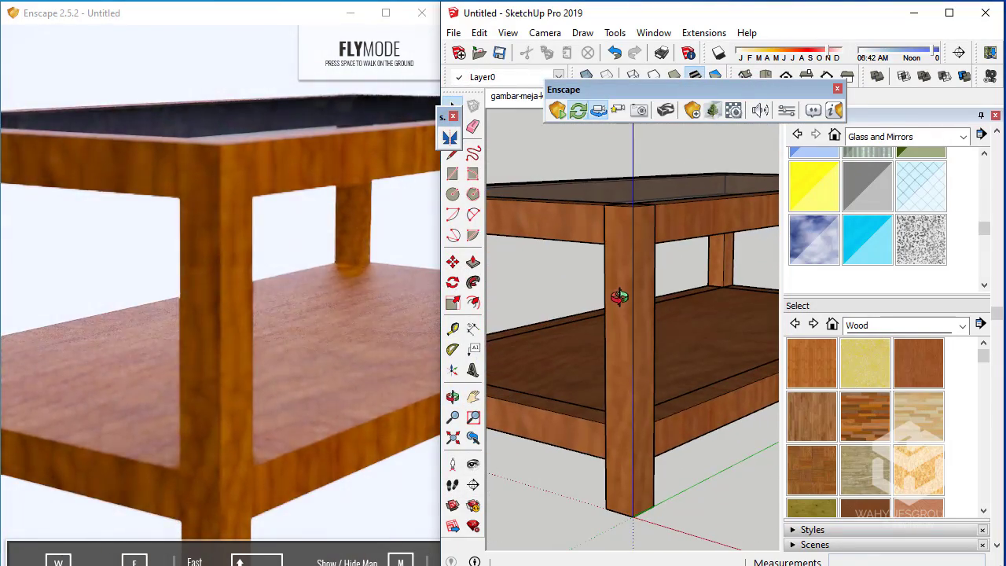
scroll(616, 314, "down", 3)
scroll(613, 334, "down", 3)
scroll(622, 335, "down", 2)
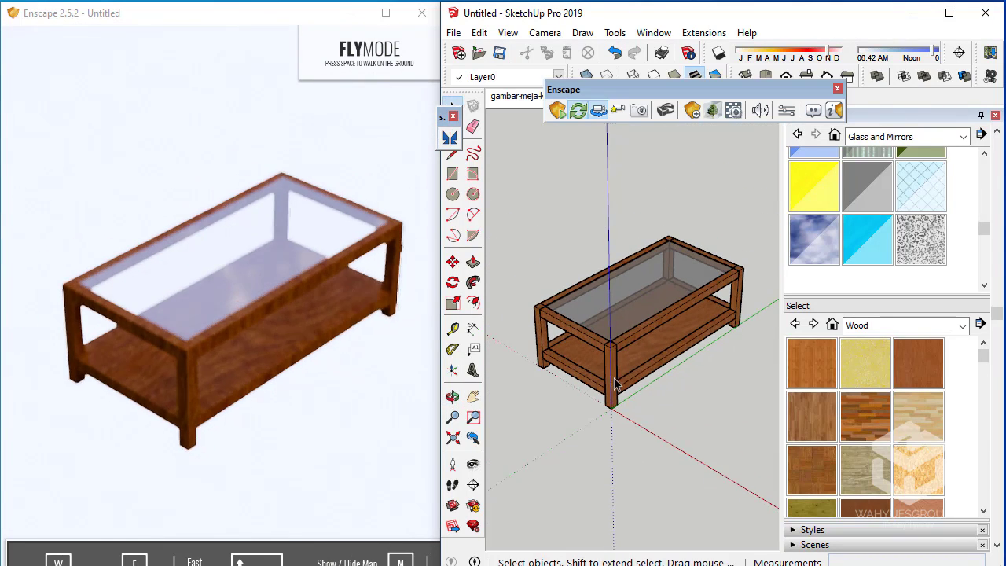
scroll(617, 330, "up", 3)
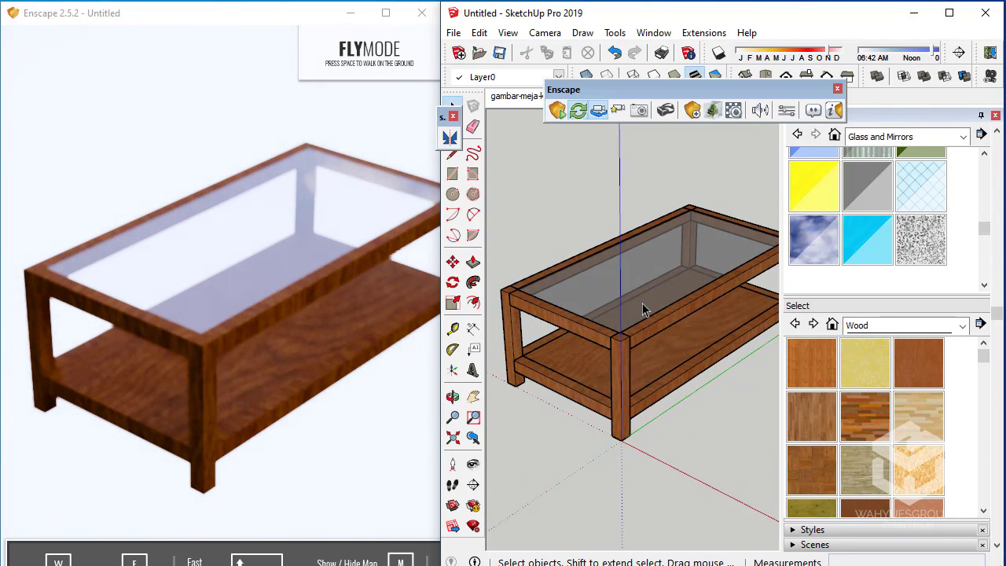